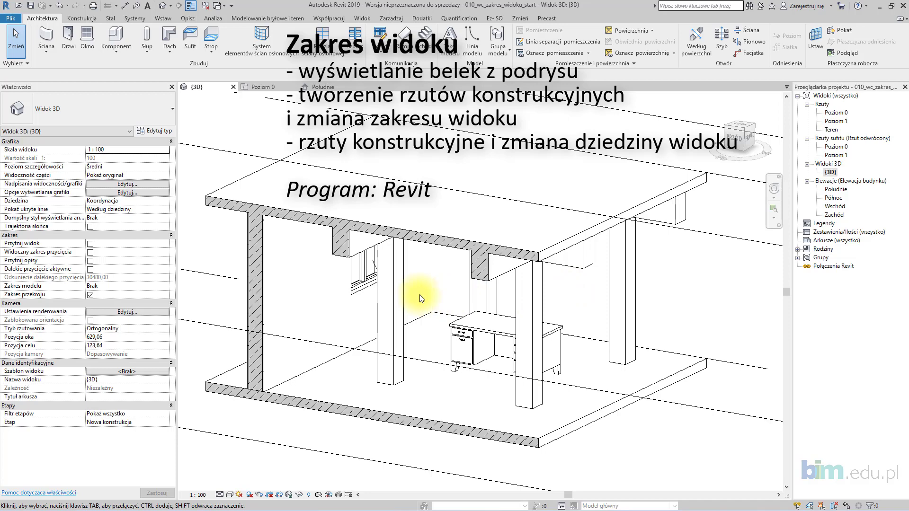
Inspect the load-bearing wall, the upper slab and the floor slab in the 3D view
mouse_move(419, 295)
middle_mouse_down("shift")
mouse_move(441, 241)
mouse_move(452, 239)
mouse_move(421, 280)
middle_mouse_up("shift")
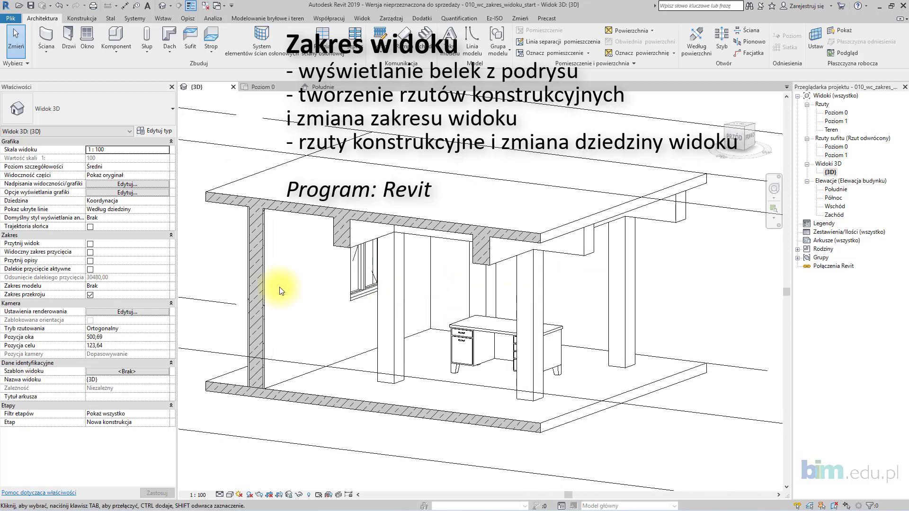
left_click(265, 282)
left_click(295, 212)
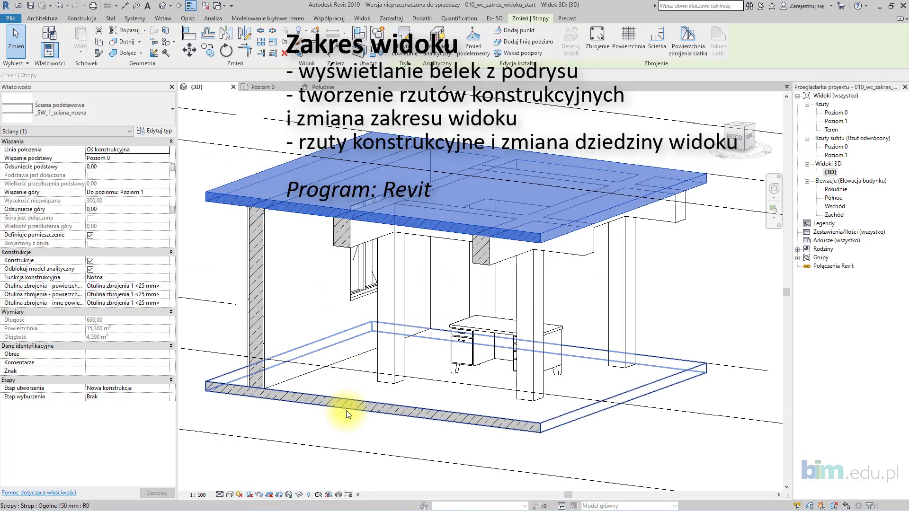
left_click(346, 410)
key("Escape")
Select the 300 x 600 concrete beam nearest the wall in 3D and examine its cross-section under the upper slab
mouse_move(375, 314)
middle_mouse_down("shift")
mouse_move(433, 254)
mouse_move(489, 292)
mouse_move(416, 239)
mouse_move(410, 224)
middle_mouse_up("shift")
left_click(411, 224)
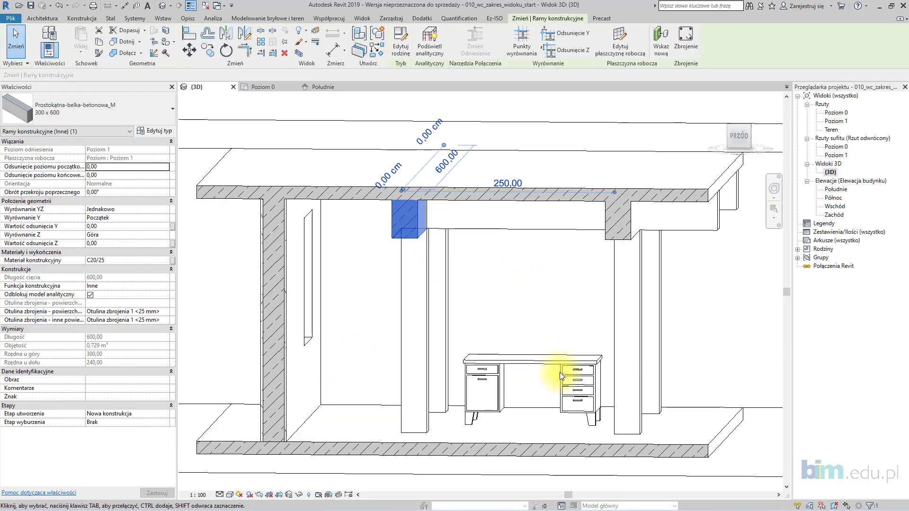
left_click_drag(410, 220, 399, 192)
scroll(407, 182, "up", 3)
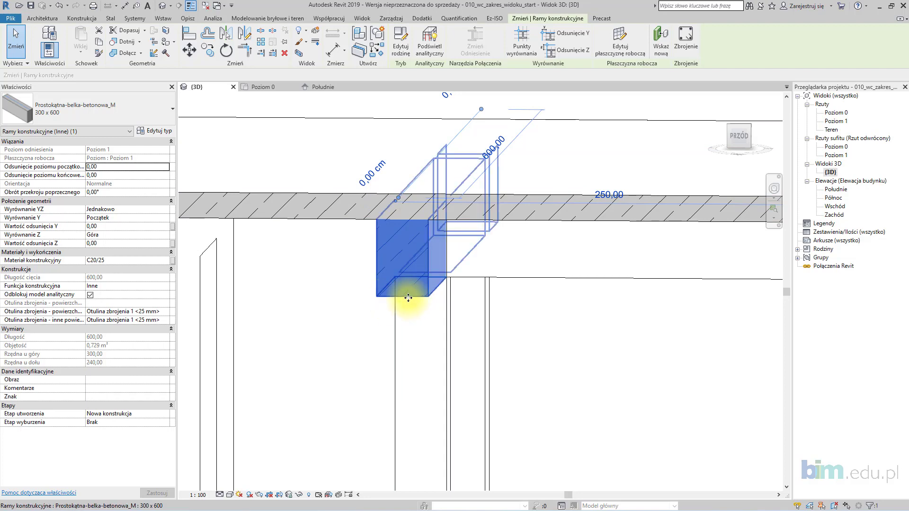
scroll(642, 377, "down", 2)
scroll(642, 377, "down", 2)
Select the desk in the 3D model and examine its placement between the columns
middle_click_drag(617, 288, 465, 348, "shift")
left_click(465, 348)
mouse_move(453, 301)
middle_mouse_down("shift")
mouse_move(487, 302)
mouse_move(481, 296)
middle_mouse_up("shift")
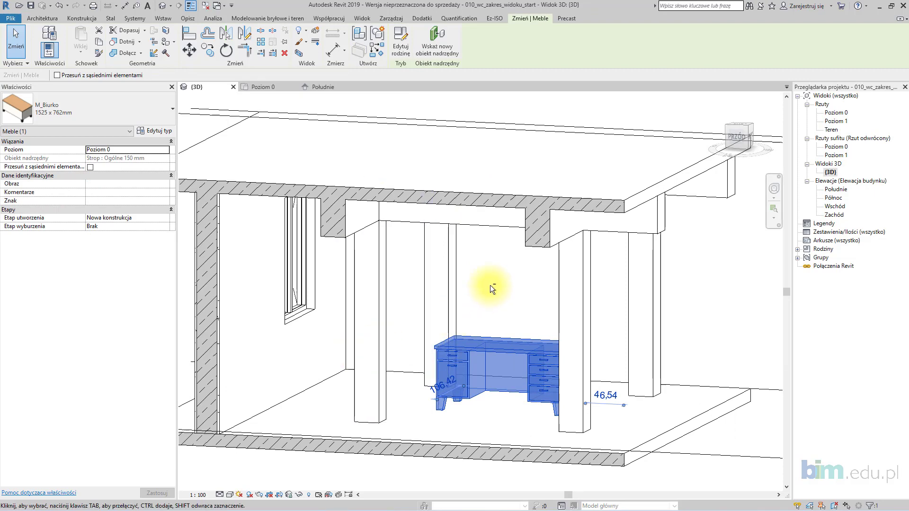
middle_click_drag(490, 285, 560, 316, "shift")
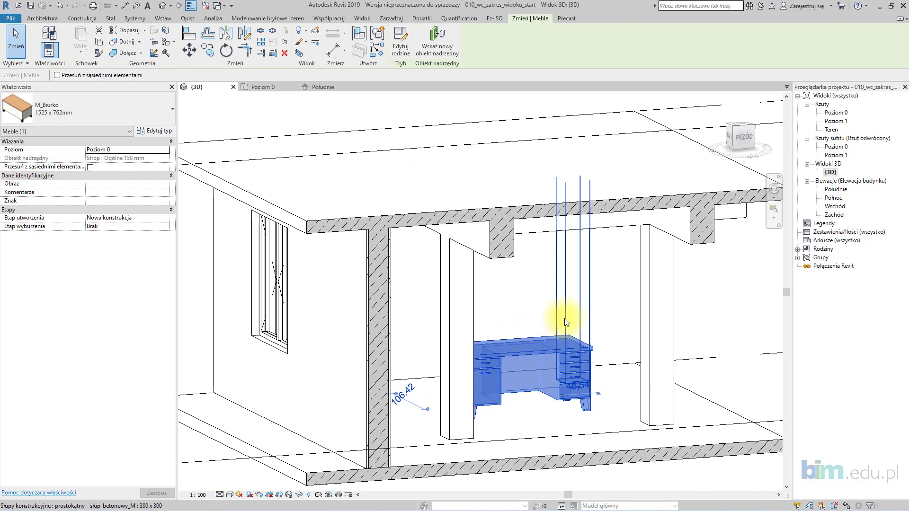
Select the window in the wall and check its sill height
middle_click_drag(368, 316, 426, 326, "shift")
left_click(376, 328)
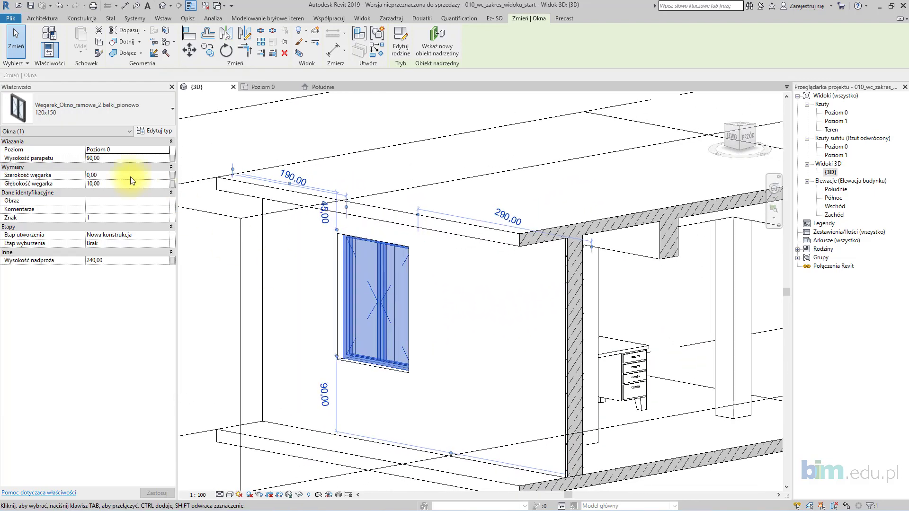
left_click(117, 157)
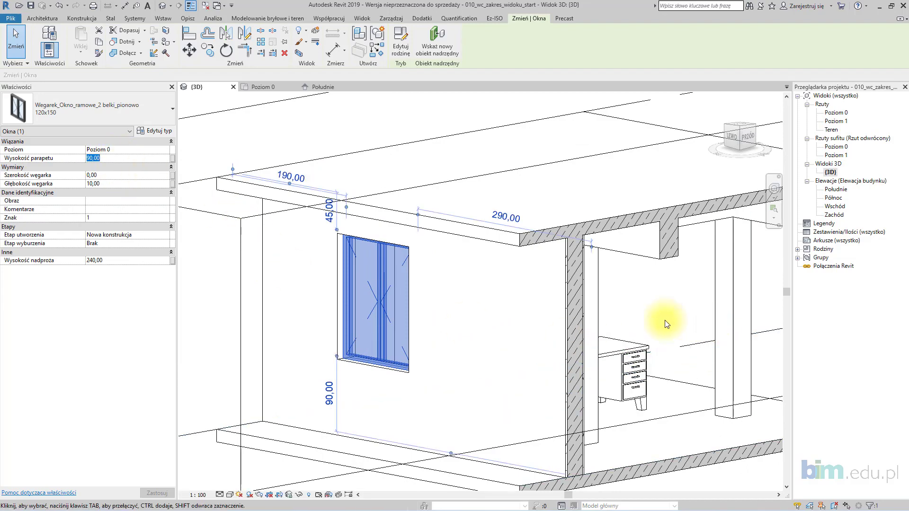
left_click(659, 318)
Select the section box around the building and examine the cut model from several sides
middle_click_drag(659, 318, 507, 346, "shift")
scroll(506, 346, "down", 3)
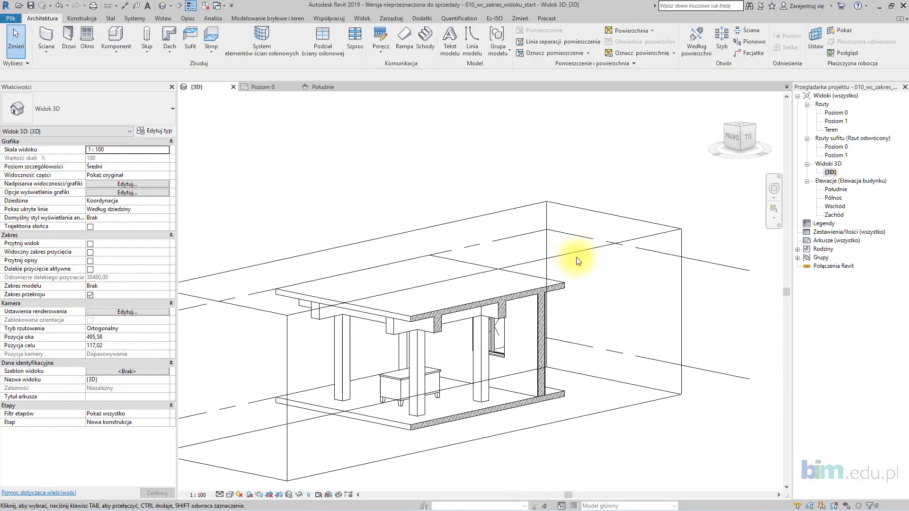
left_click(633, 243)
scroll(426, 313, "up", 3)
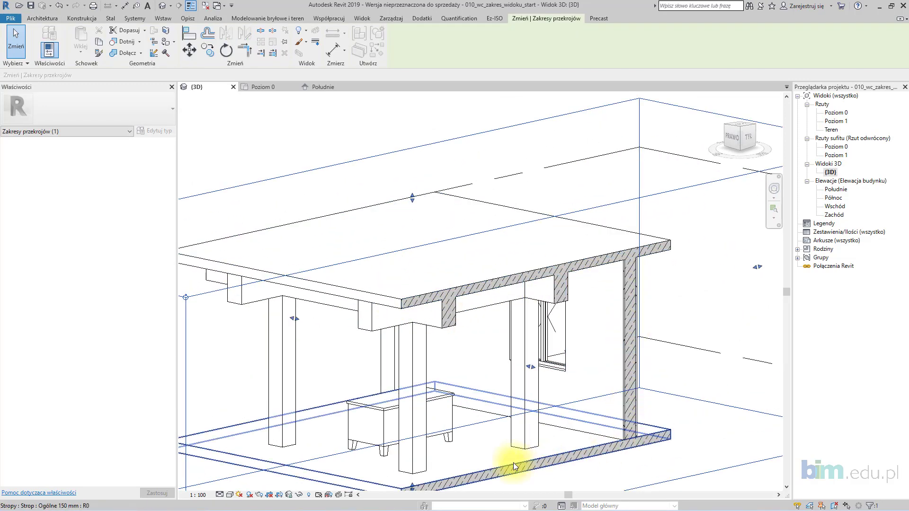
middle_click_drag(514, 453, 523, 426)
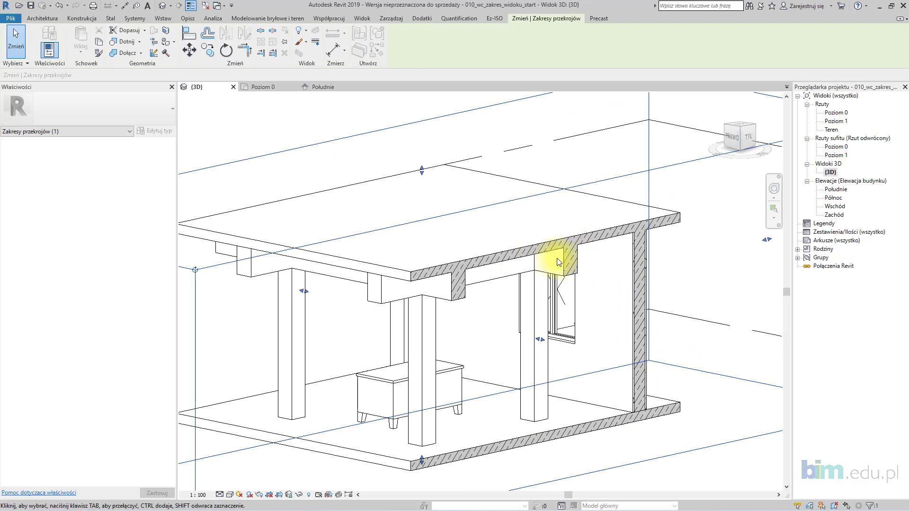
scroll(655, 285, "down", 3)
scroll(450, 282, "up", 2)
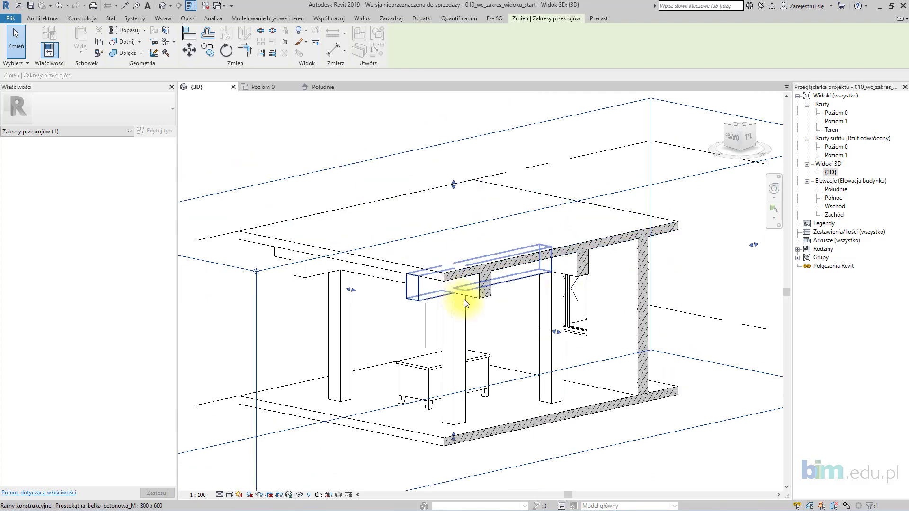
middle_click_drag(466, 300, 635, 323, "shift")
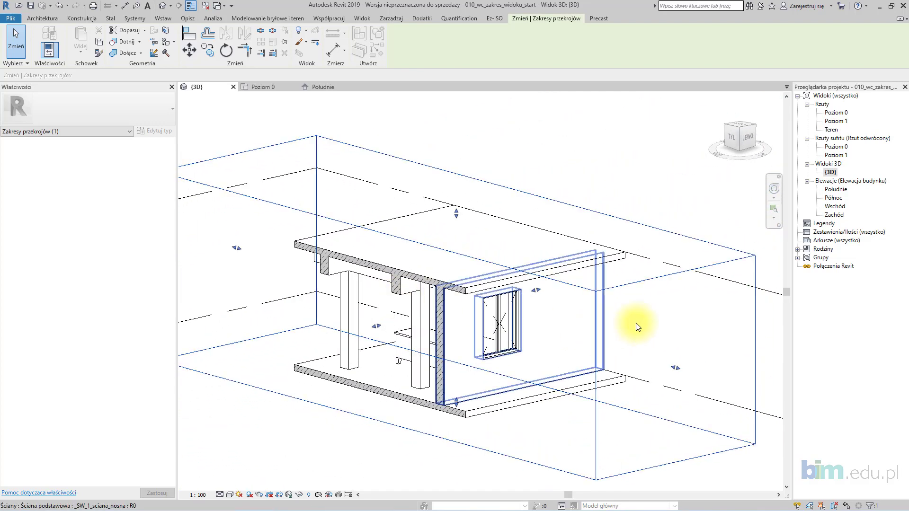
Open the Południe elevation and examine the beam dimensions below Poziom 1
left_click(836, 121)
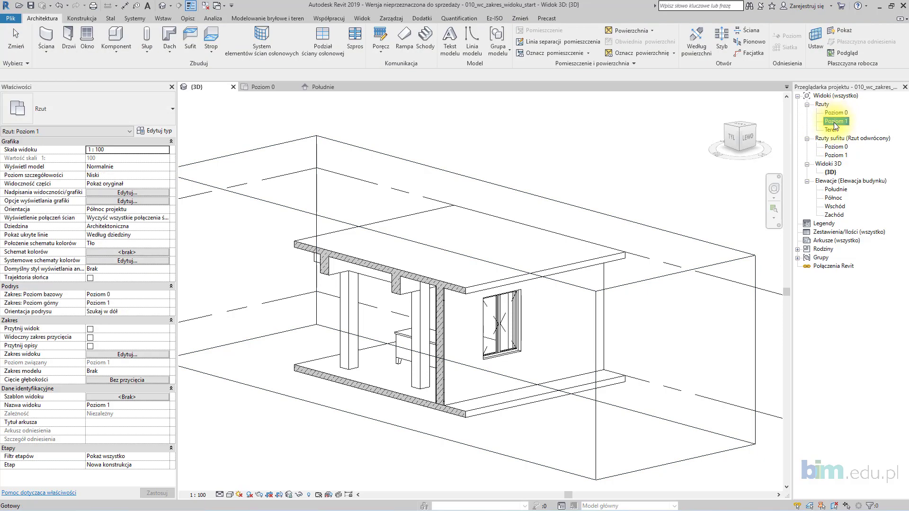
left_click(842, 190)
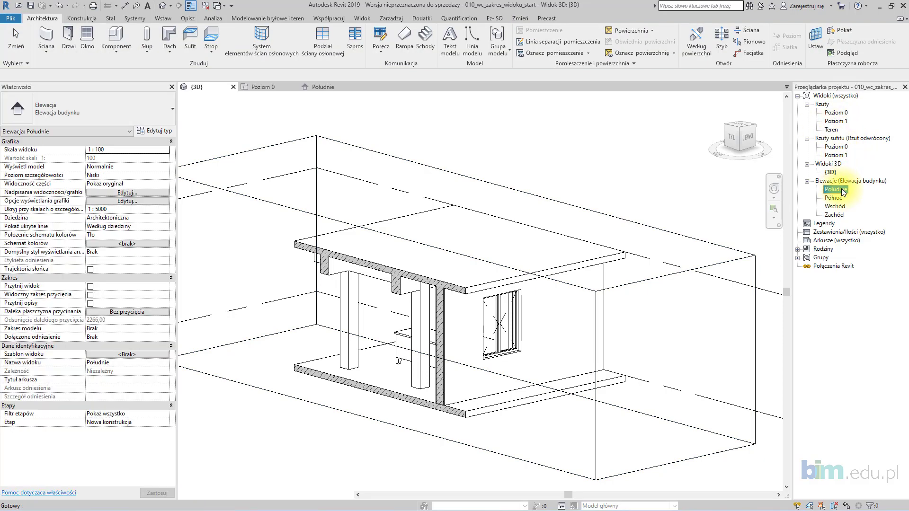
double_click(841, 191)
scroll(681, 256, "down", 3)
middle_click_drag(663, 258, 475, 235)
scroll(709, 311, "up", 1)
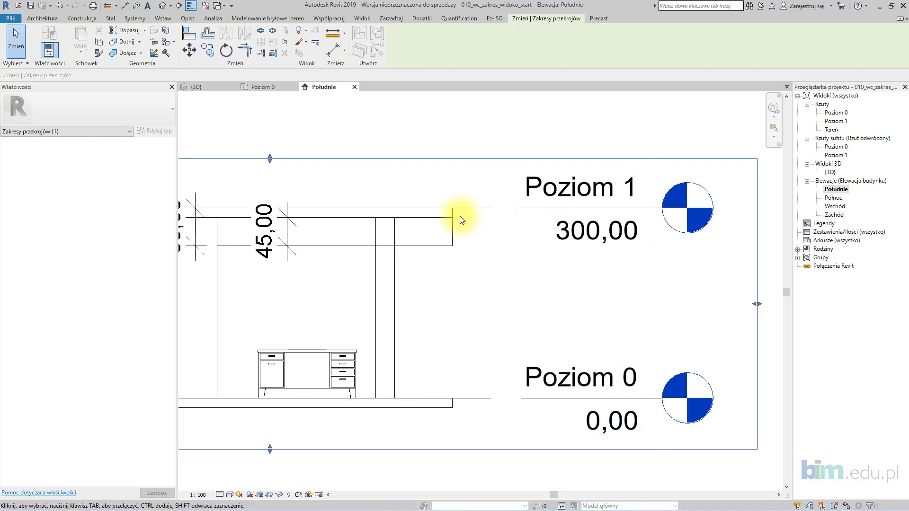
middle_click_drag(459, 216, 674, 222)
scroll(513, 233, "up", 1)
scroll(425, 221, "up", 2)
middle_click_drag(362, 215, 386, 222)
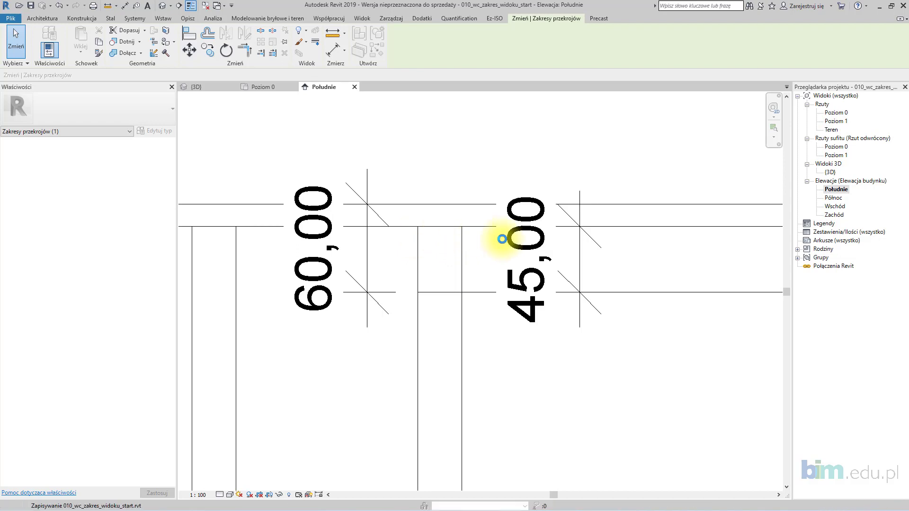
left_click(370, 314)
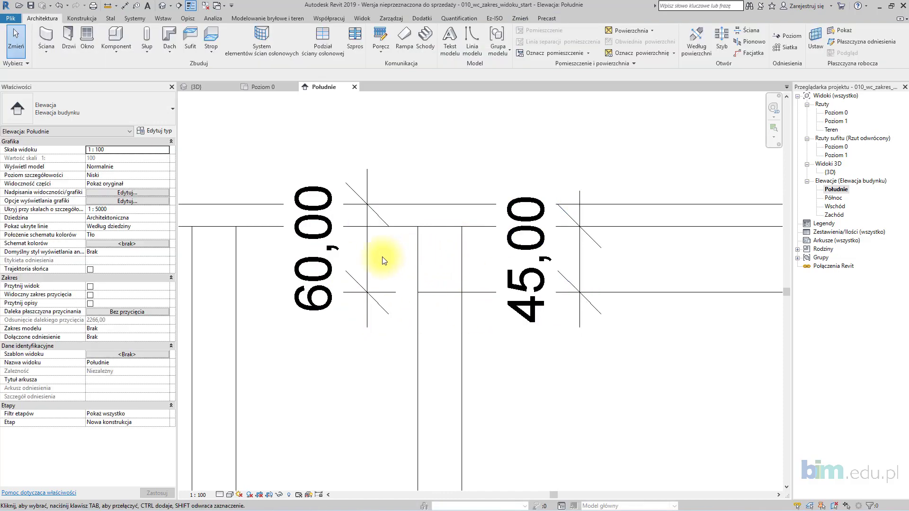
Open the Poziom 0 floor plan and check the base and top levels of a structural column
left_click(844, 114)
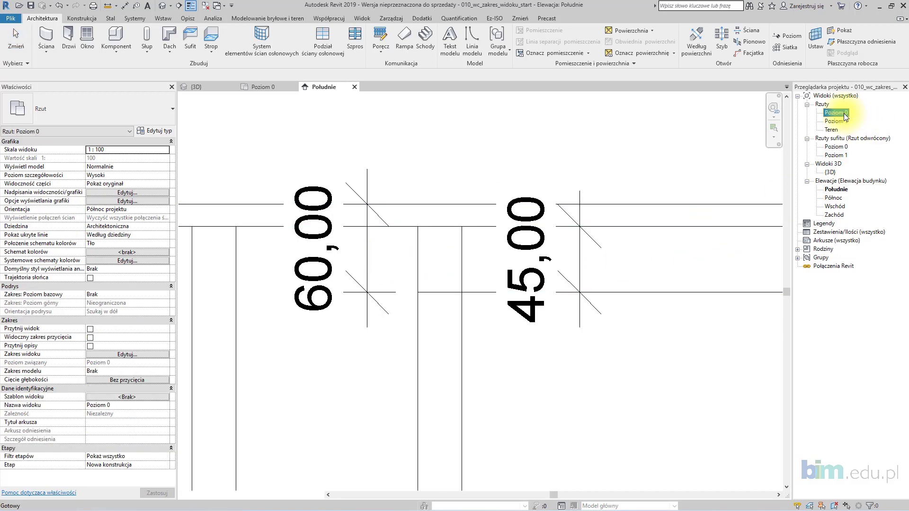
double_click(845, 114)
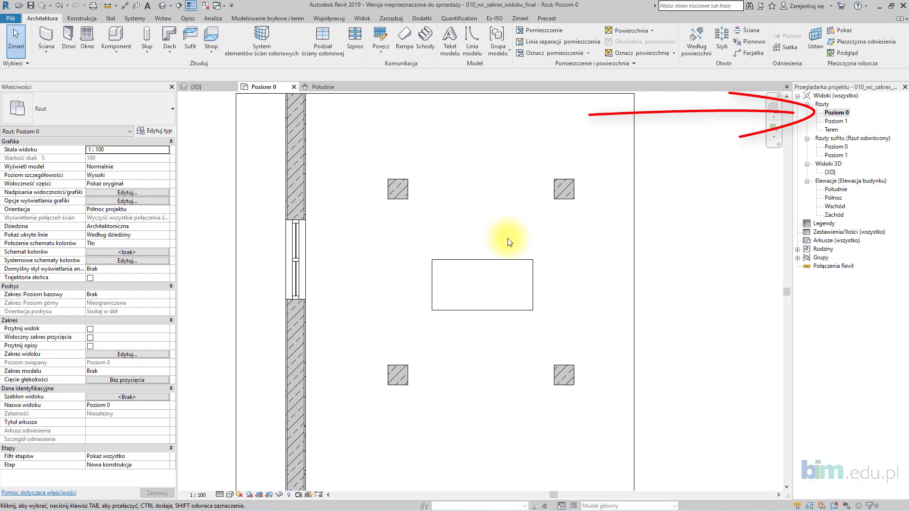
left_click(395, 204)
key("Escape")
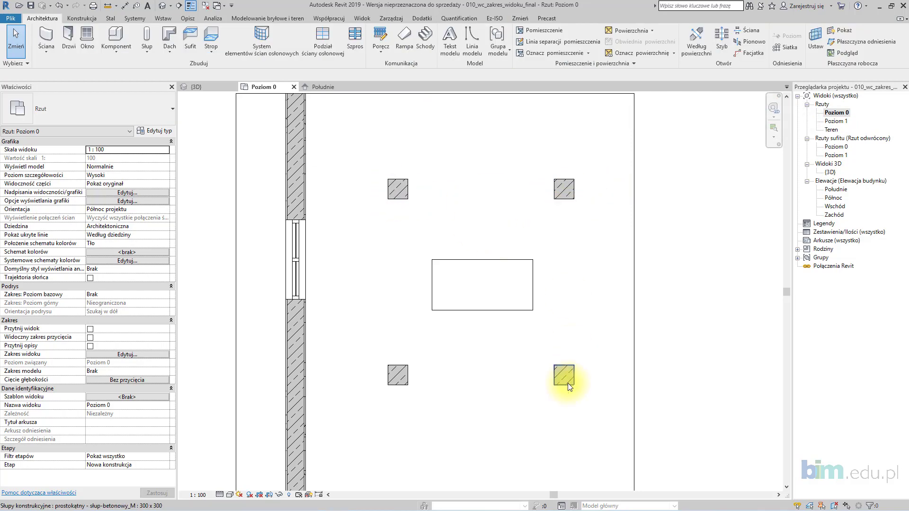
left_click(567, 383)
left_click(393, 376)
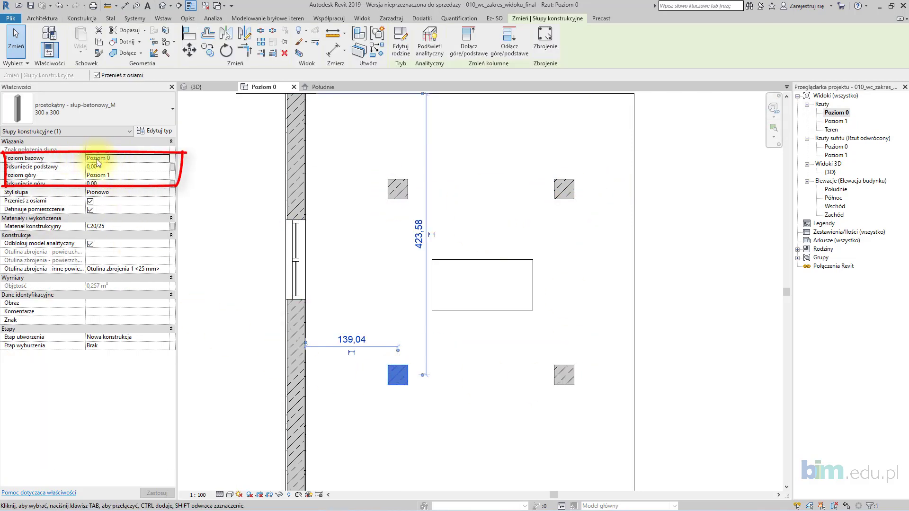
left_click(116, 175)
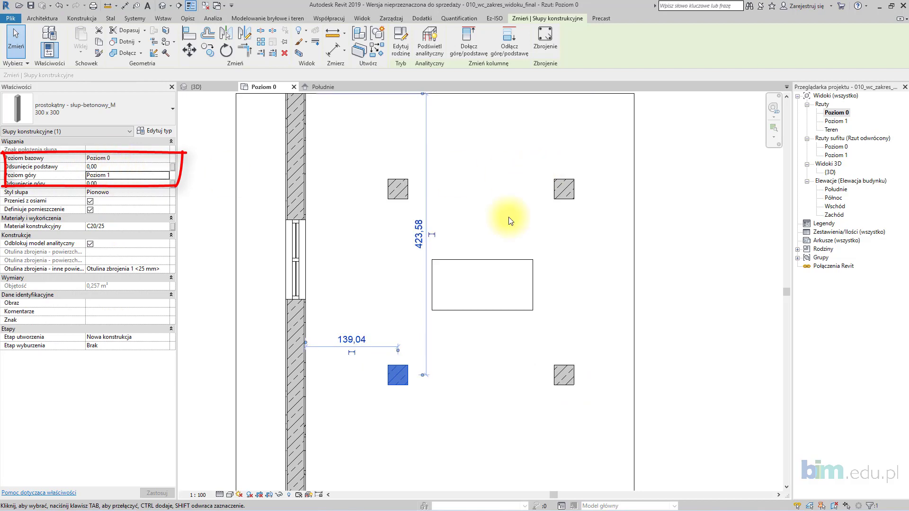
Check the level of the desk and the level and sill height of the window in the Poziom 0 plan
left_click(507, 259)
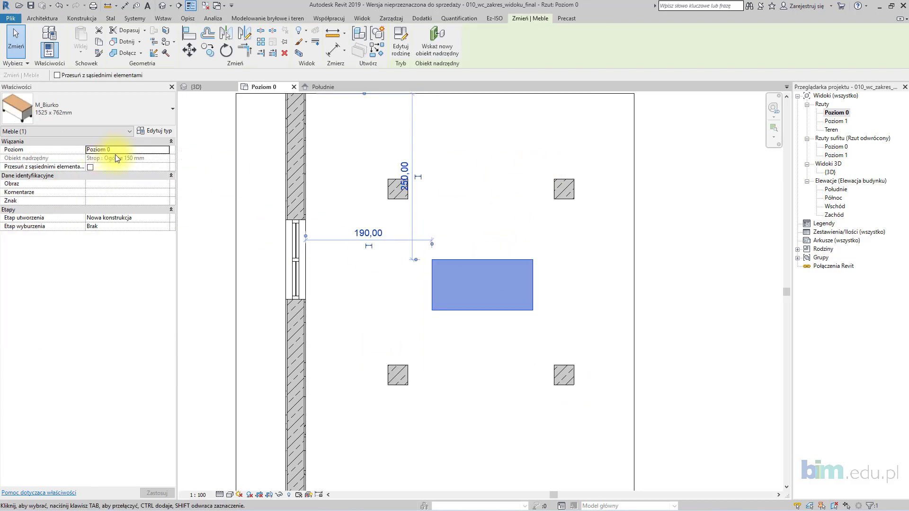
left_click(297, 264)
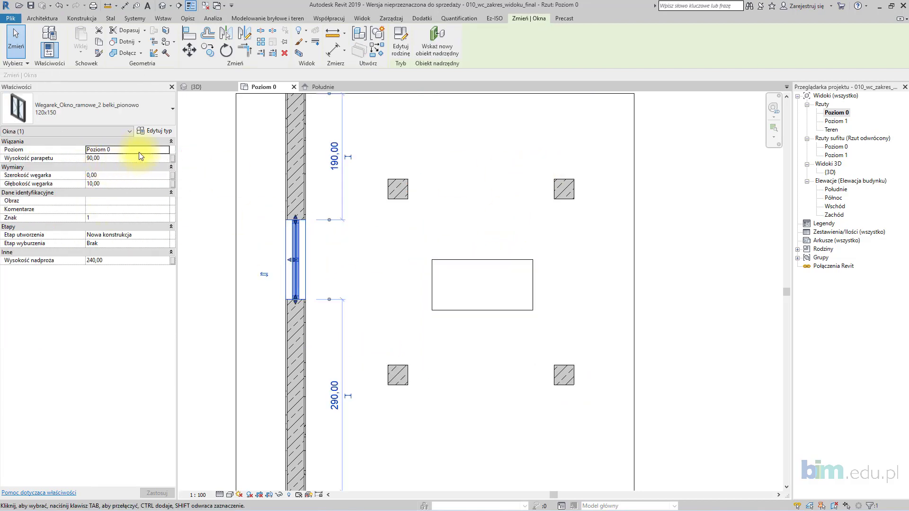
left_click(209, 235)
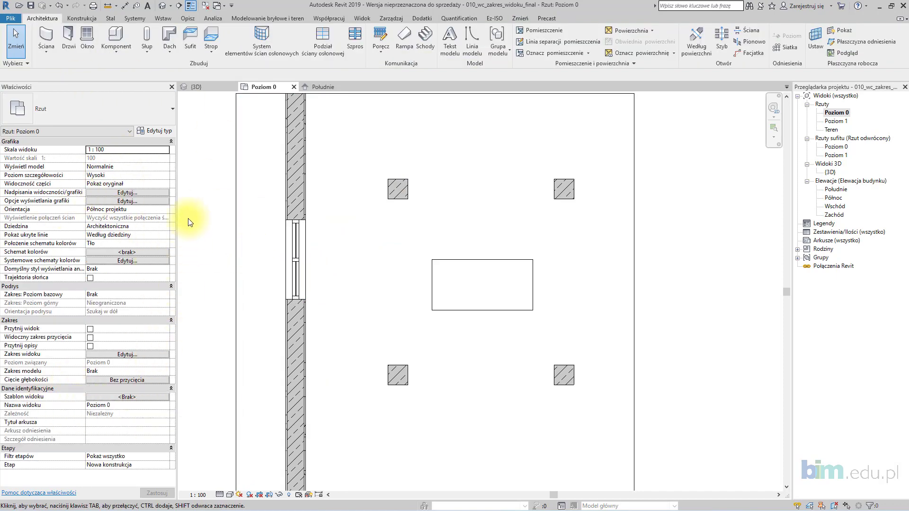
Close the Properties palette and bring it back from the plan view
right_click(215, 167)
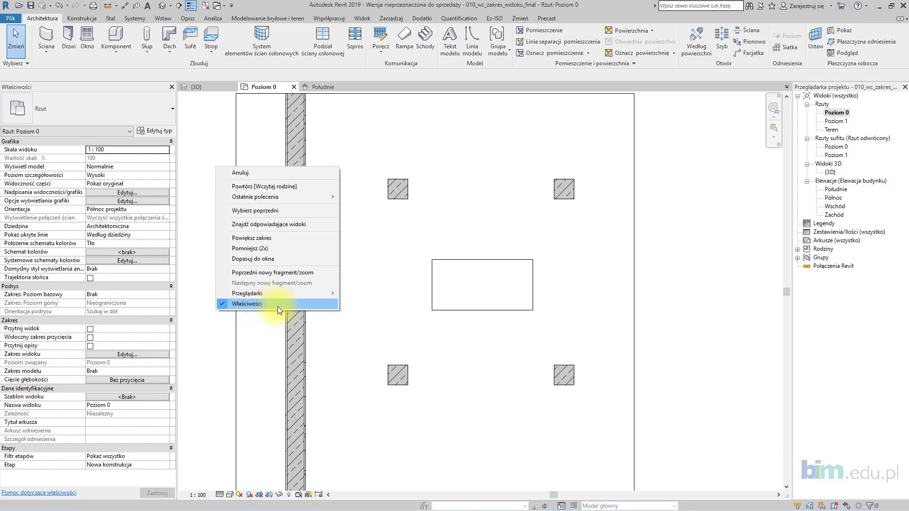
left_click(216, 349)
left_click(172, 86)
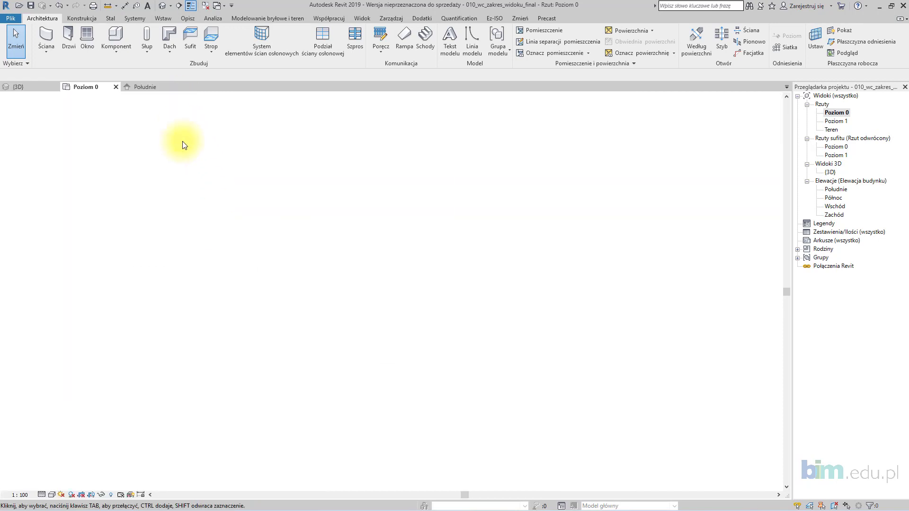
right_click(35, 155)
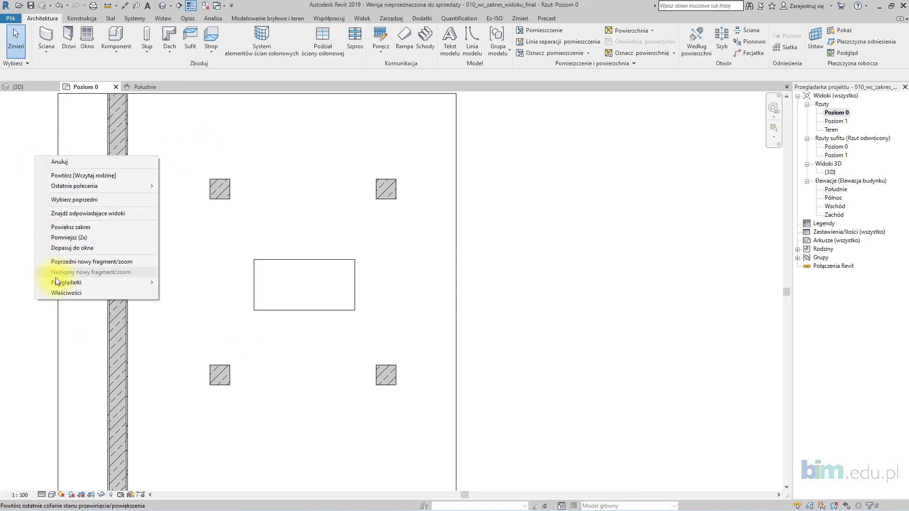
left_click(59, 292)
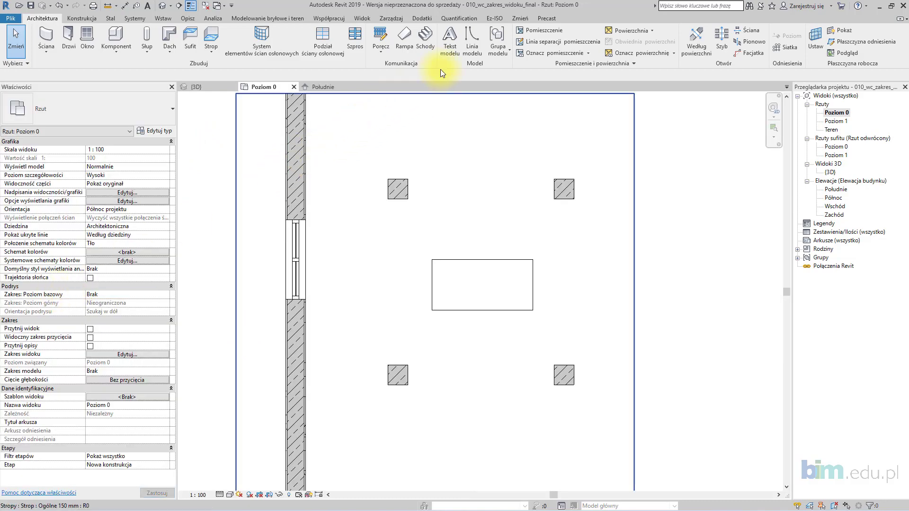
Review which user interface elements are enabled, including Properties and the project browser
left_click(358, 19)
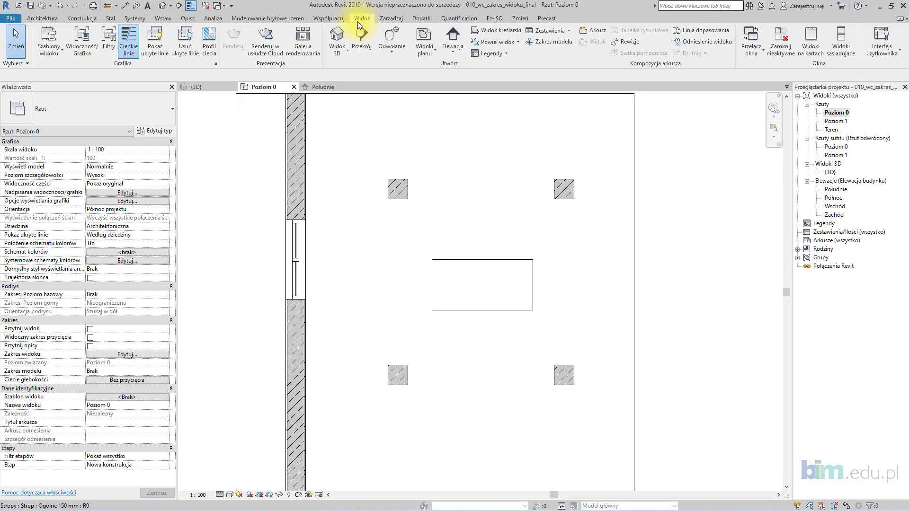
left_click(882, 47)
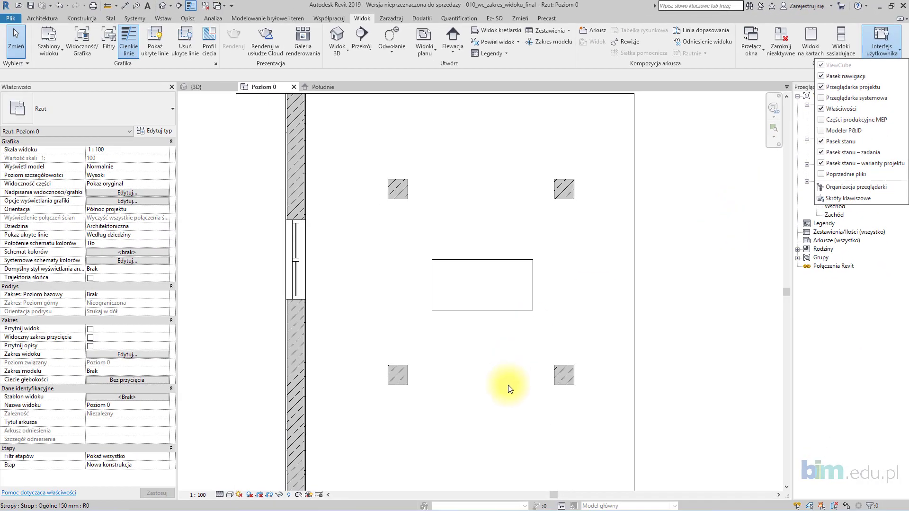
left_click(501, 410)
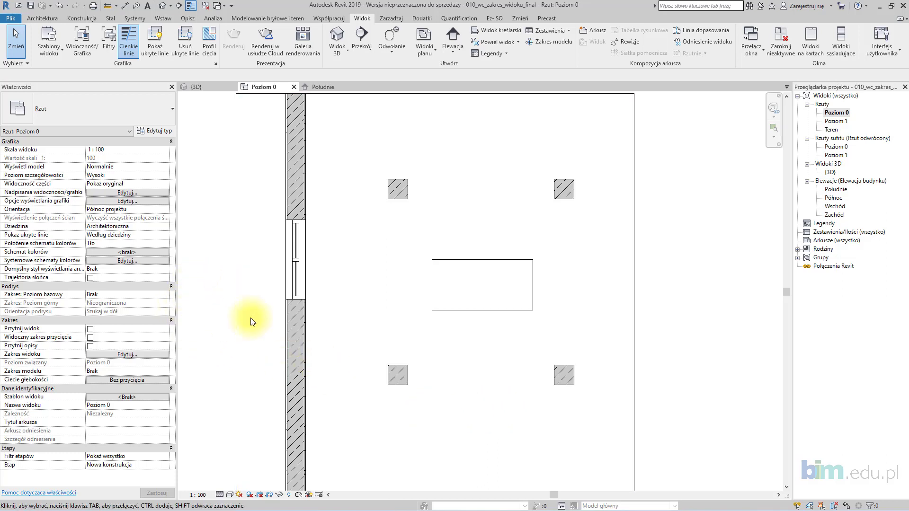
Compare the properties of the Poziom 0 plan with those of the lower structural column nearest the wall
left_click(836, 112)
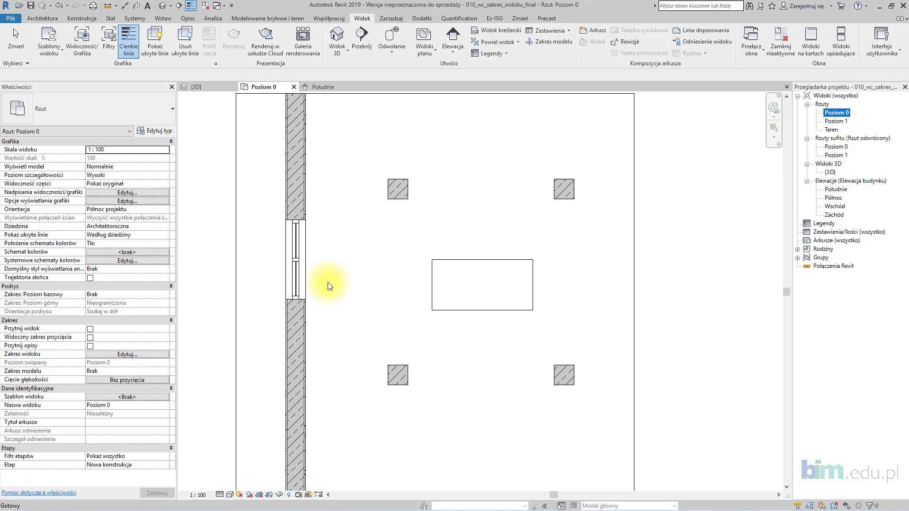
left_click(394, 368)
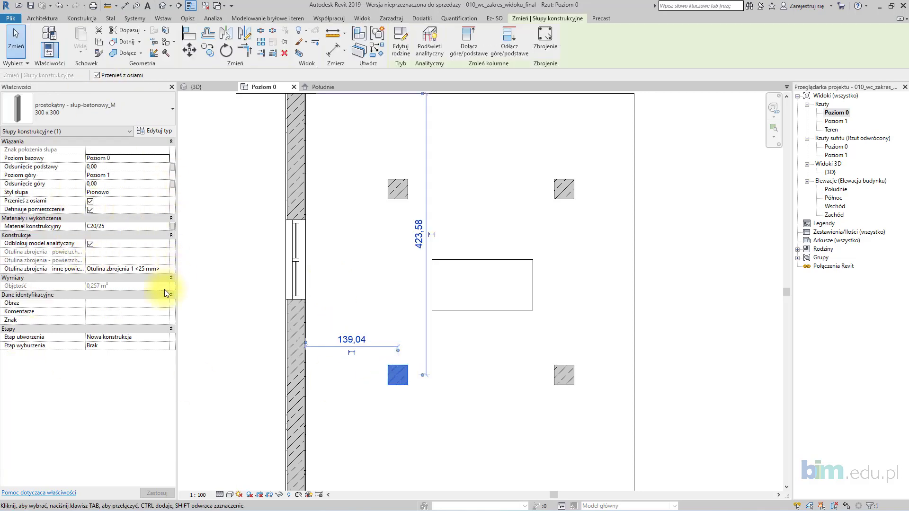
Deselect the column, open the Poziom 0 plan's view range settings and display the sample view range illustration
key("Escape")
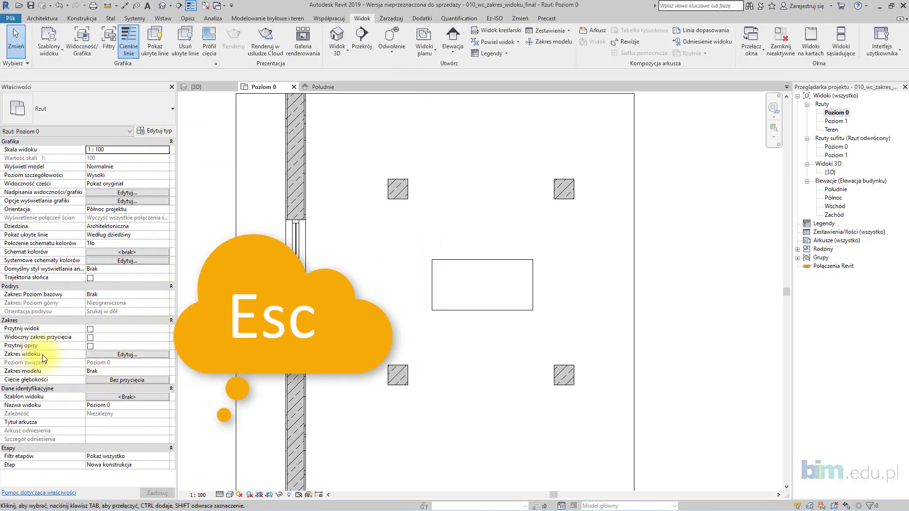
left_click(147, 354)
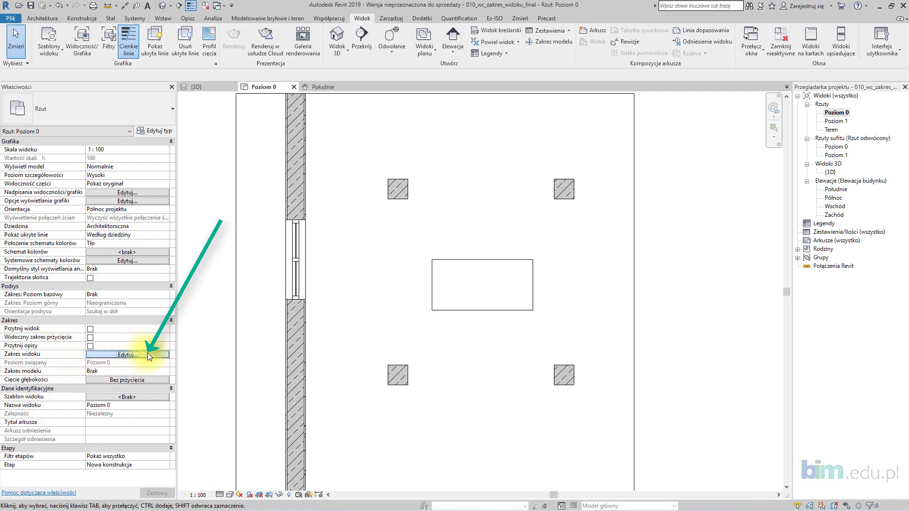
left_click(147, 353)
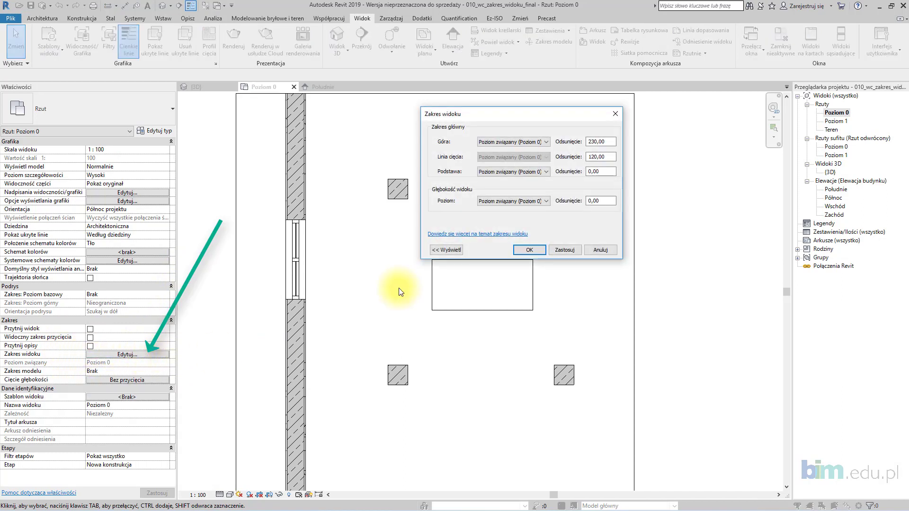
left_click_drag(465, 114, 455, 135)
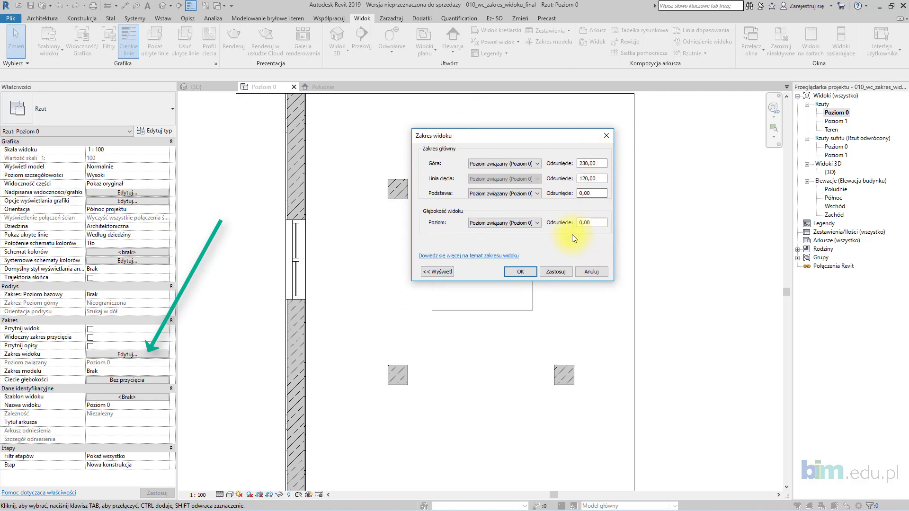
left_click(438, 272)
left_click_drag(414, 136, 496, 117)
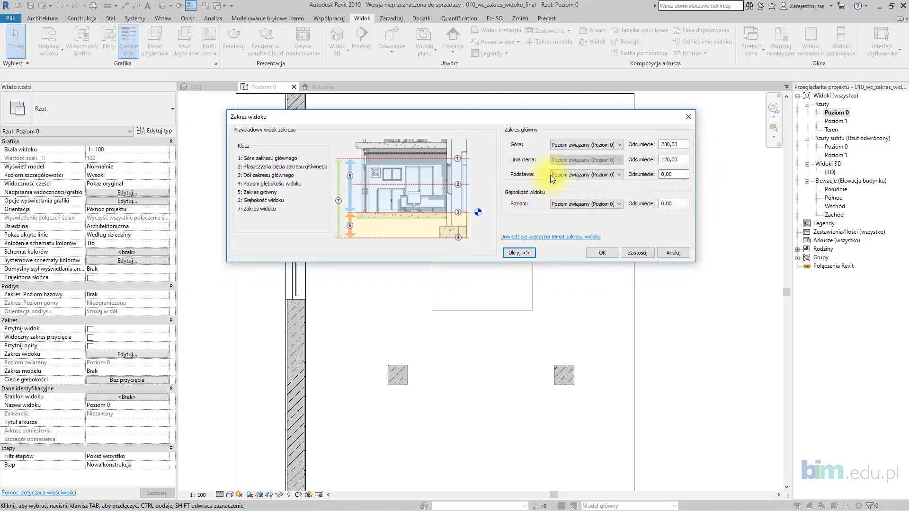
left_click_drag(552, 115, 600, 61)
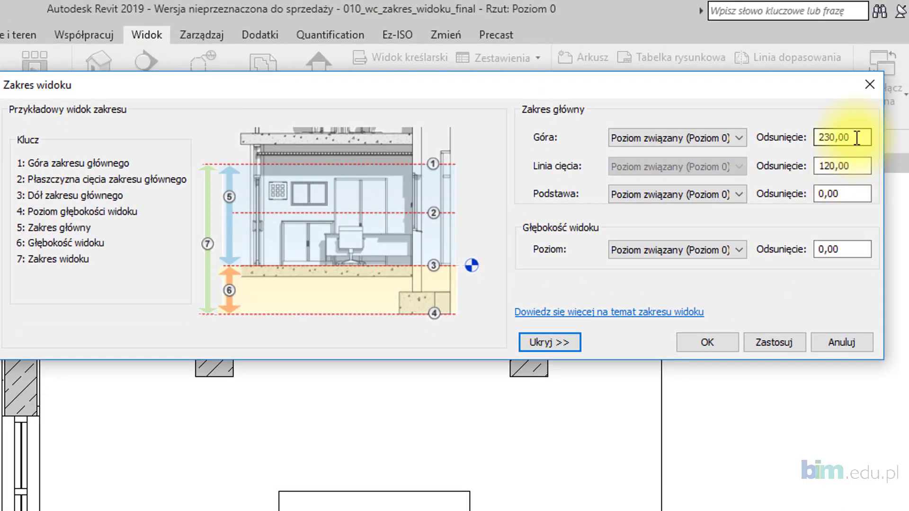
Set the cut plane offset of the Poziom 0 view range to 80 and apply it
left_click(857, 163)
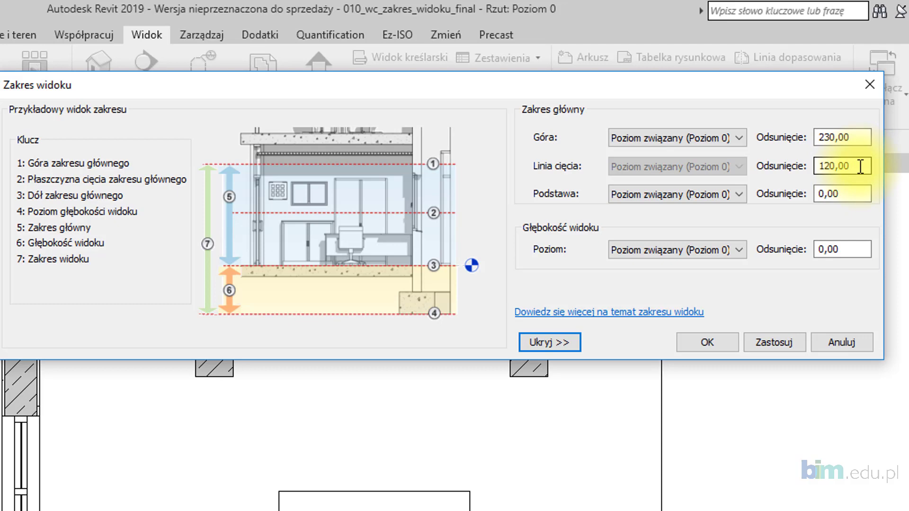
left_click_drag(860, 167, 725, 164)
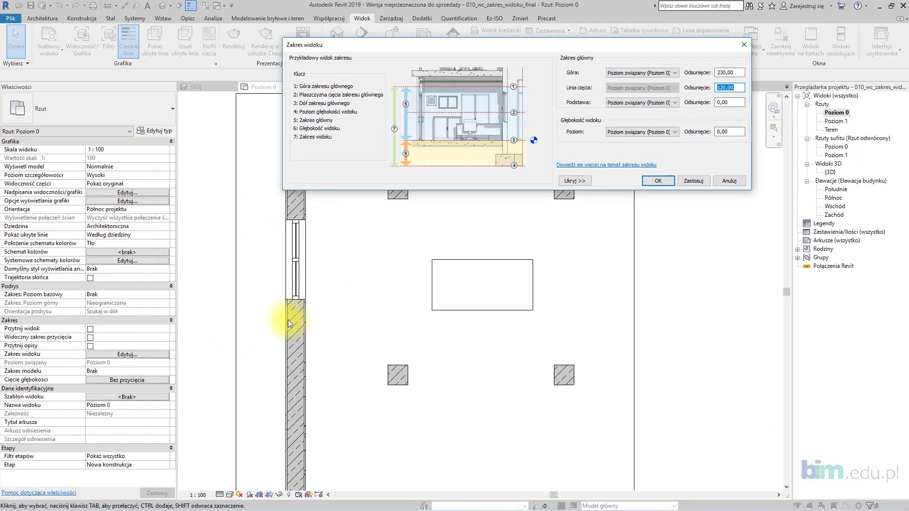
left_click_drag(384, 62, 434, 123)
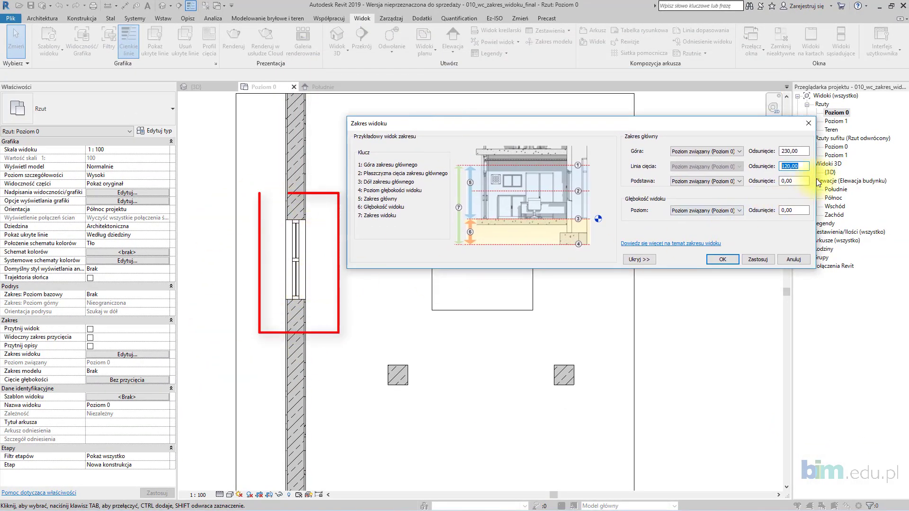
type("80")
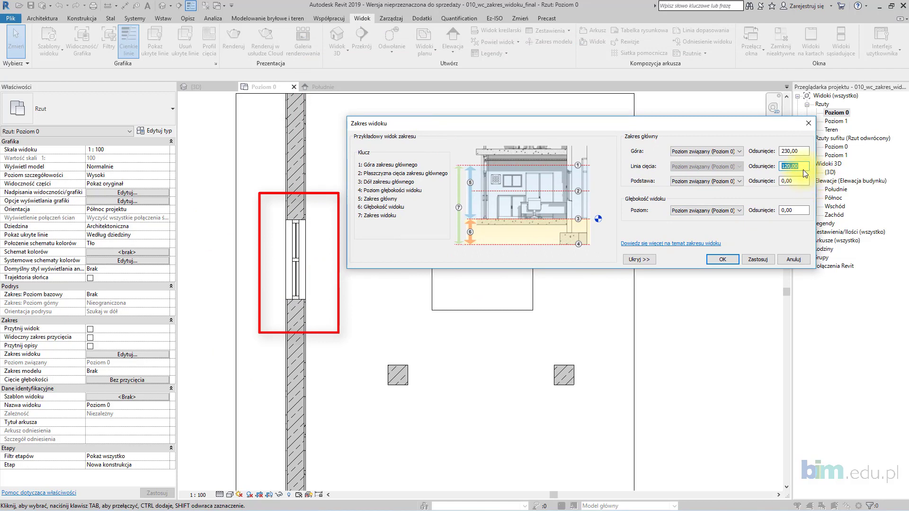
left_click(757, 259)
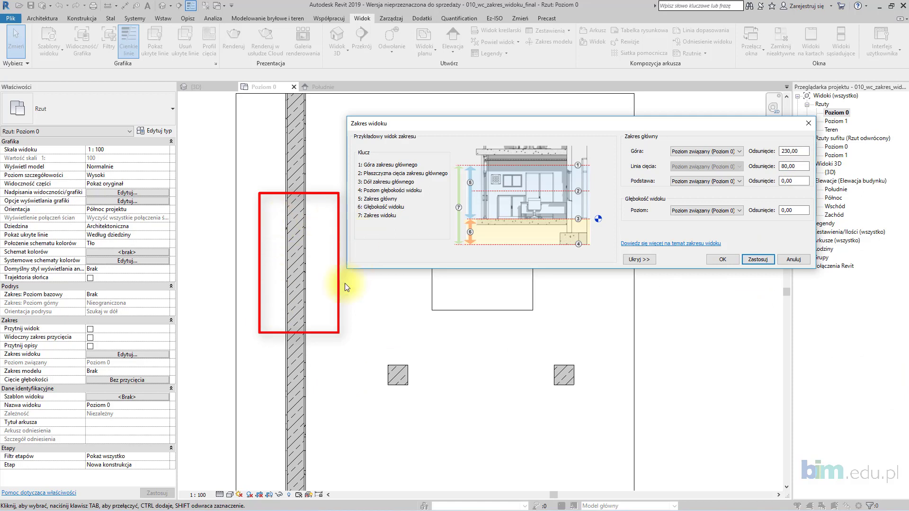
Try to apply a cut plane offset of 270 while keeping the top offset at 230
double_click(796, 167)
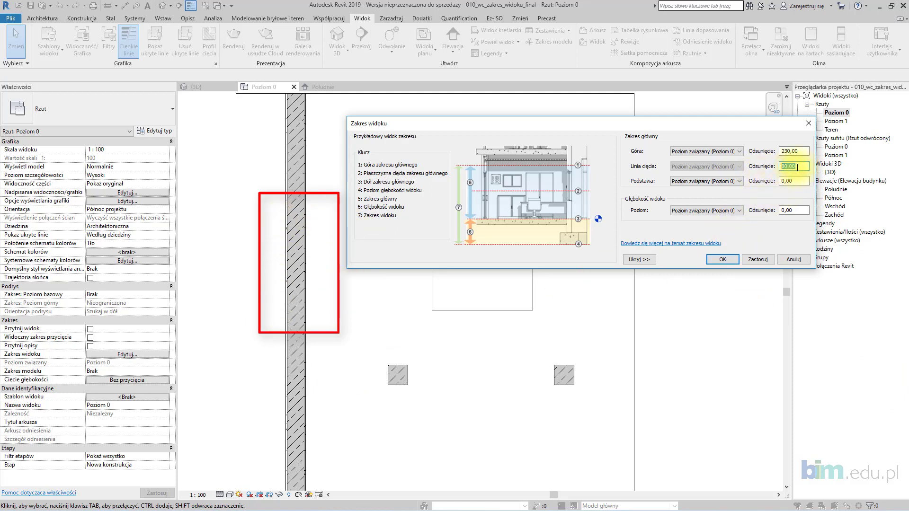
type("270")
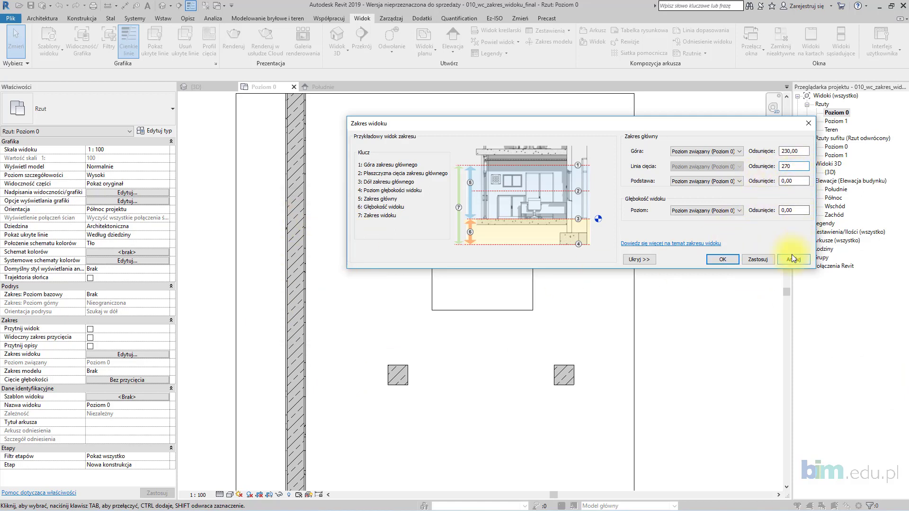
left_click(766, 259)
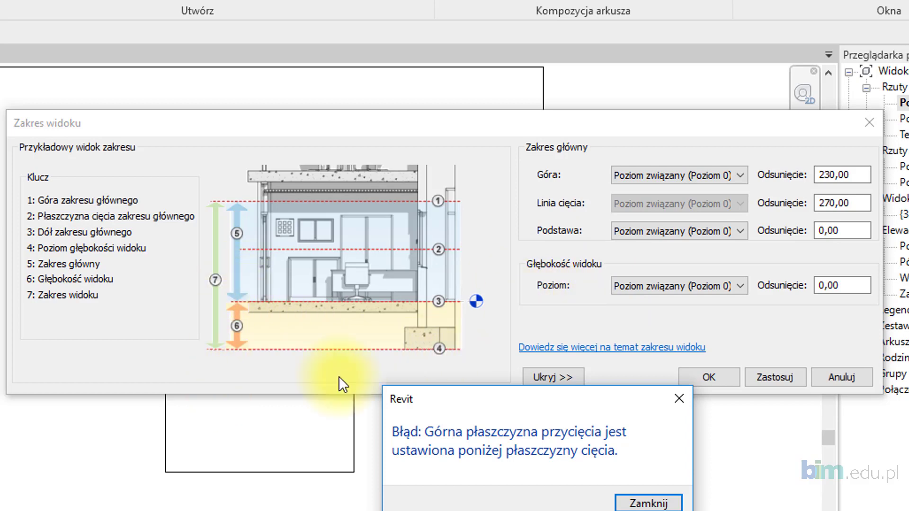
left_click(665, 500)
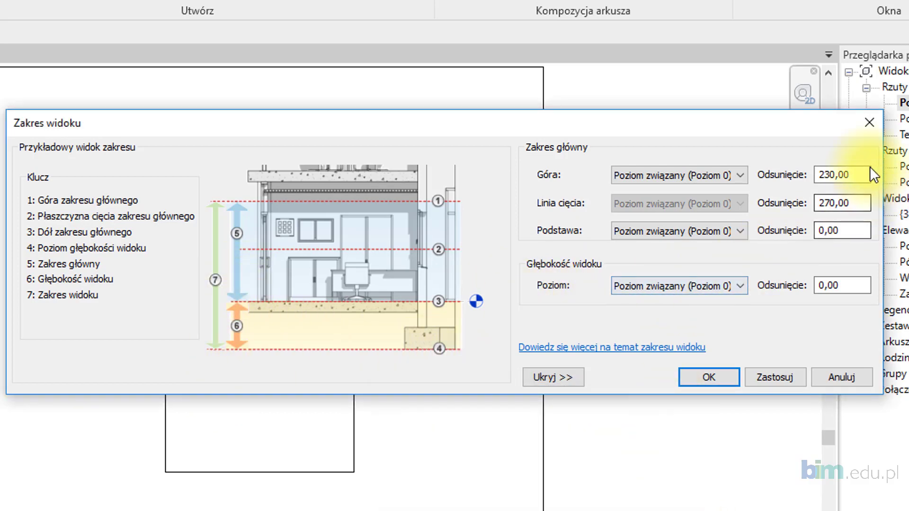
Raise the top offset of the main view range to 270 and apply it together with the cut plane
double_click(847, 174)
type("270")
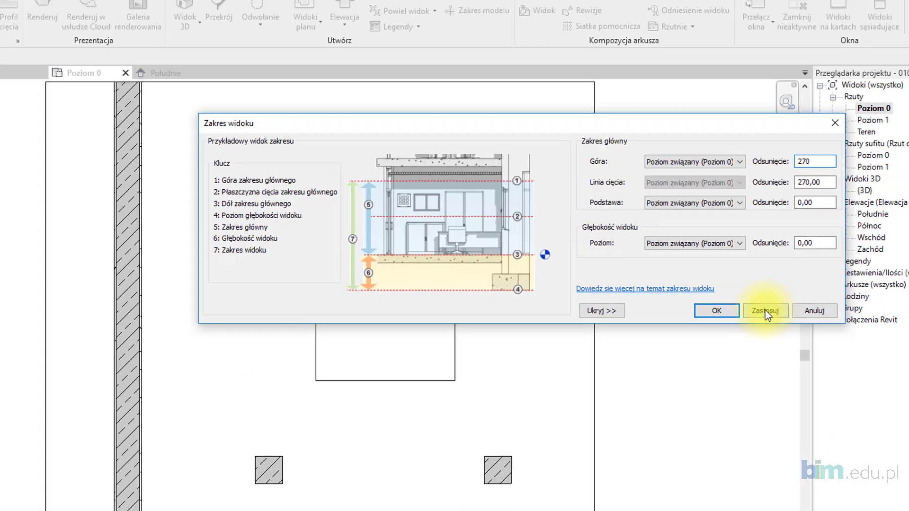
left_click(774, 377)
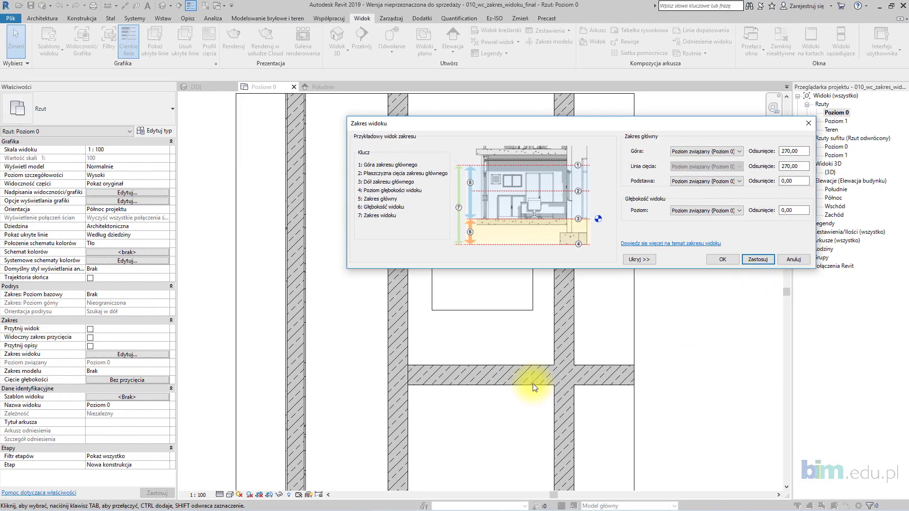
Lower the cut plane offset of the view range to 240 and apply it to the plan
left_click_drag(438, 129, 453, 94)
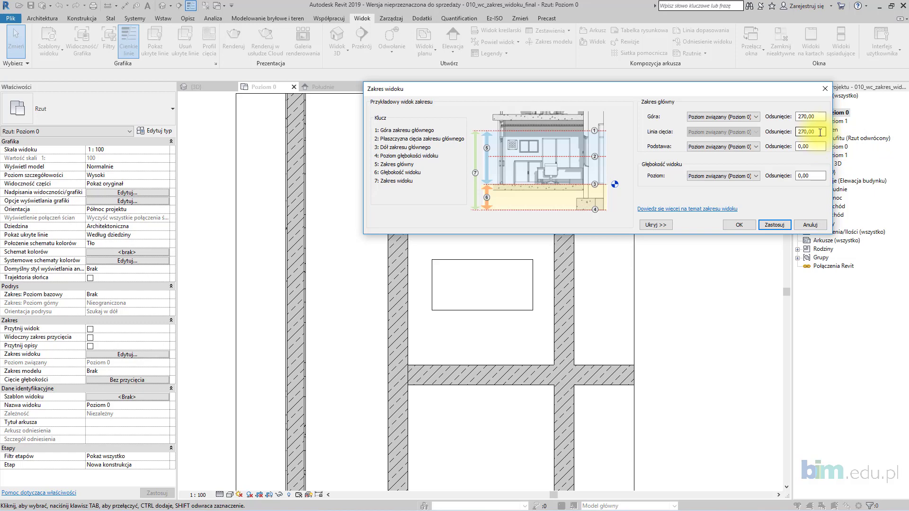
left_click_drag(820, 132, 799, 132)
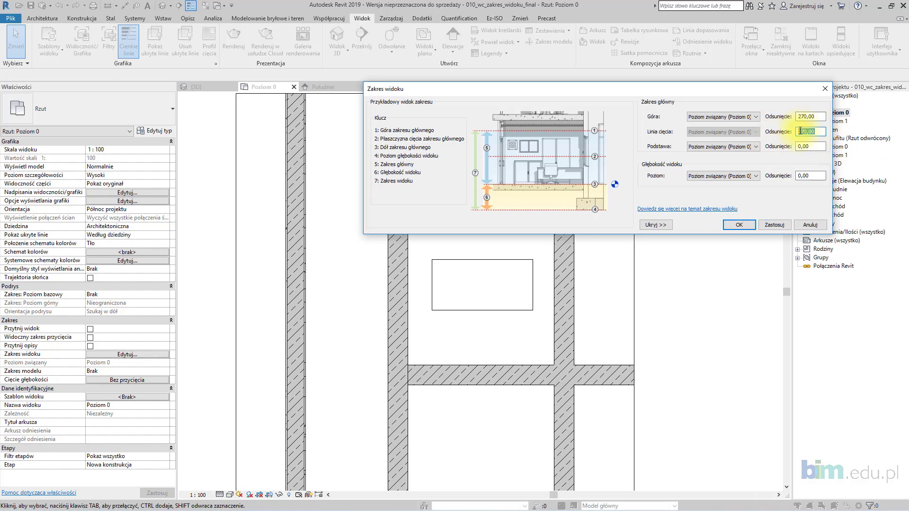
type("240")
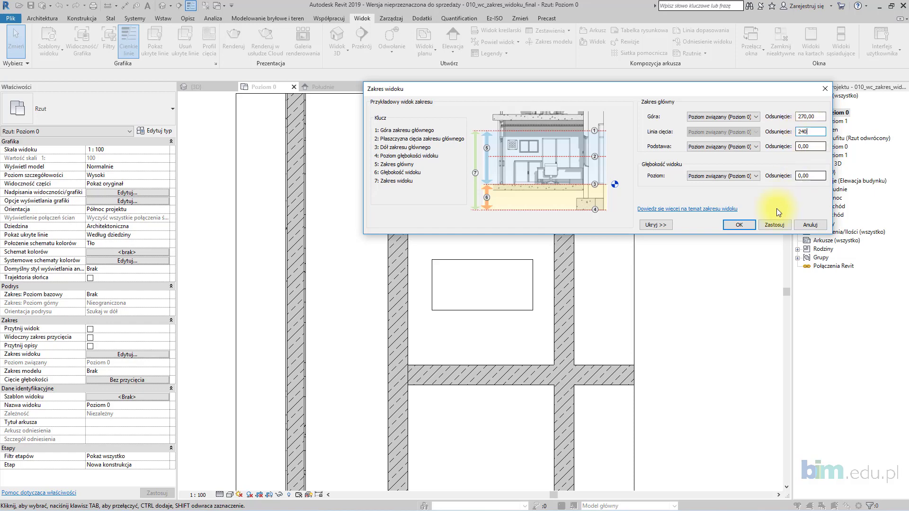
left_click(774, 224)
Set the cut plane offset to 241, apply it and close the view range settings
left_click_drag(820, 132, 749, 134)
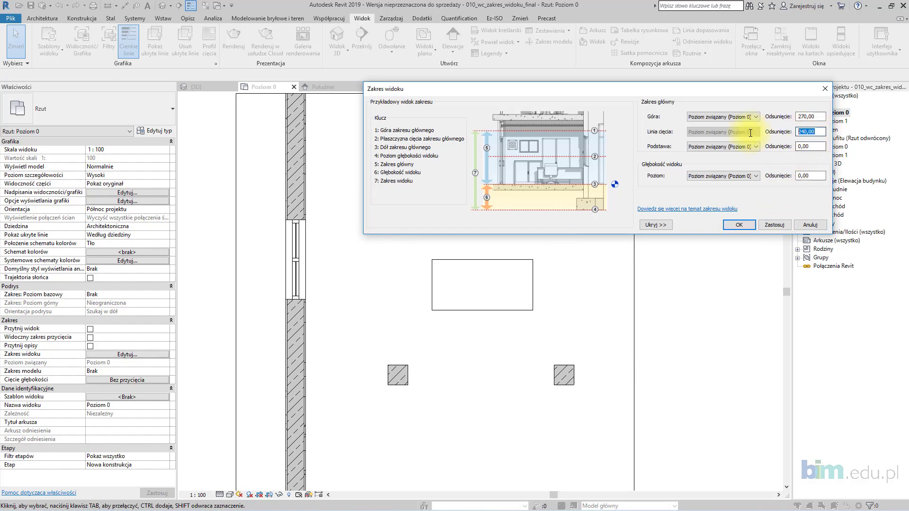
type("241")
left_click(776, 224)
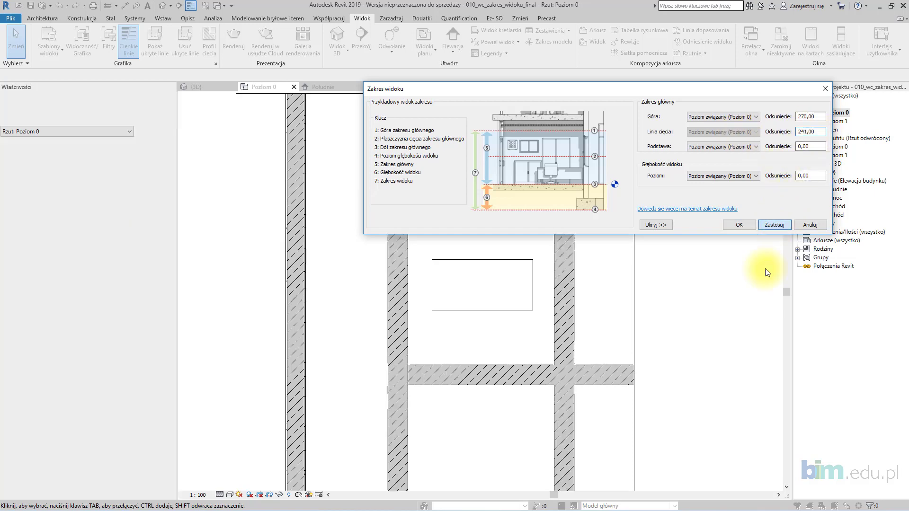
double_click(822, 131)
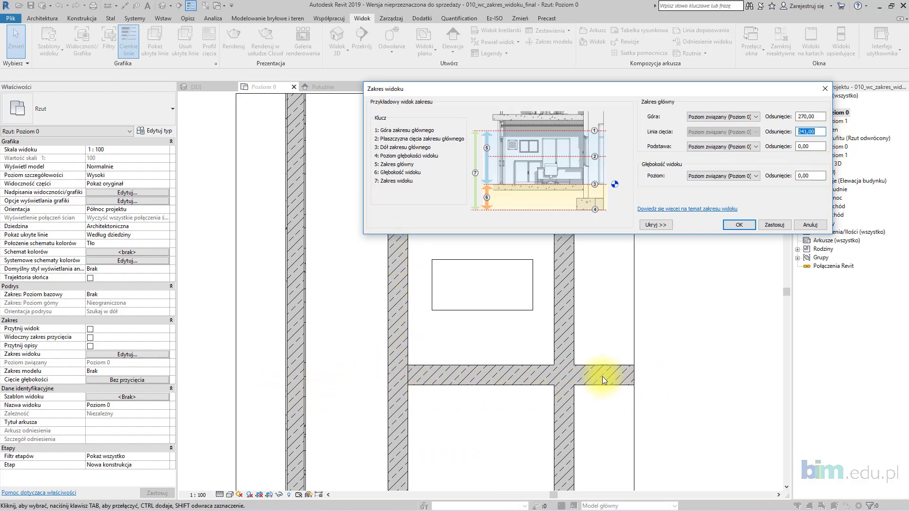
left_click(774, 225)
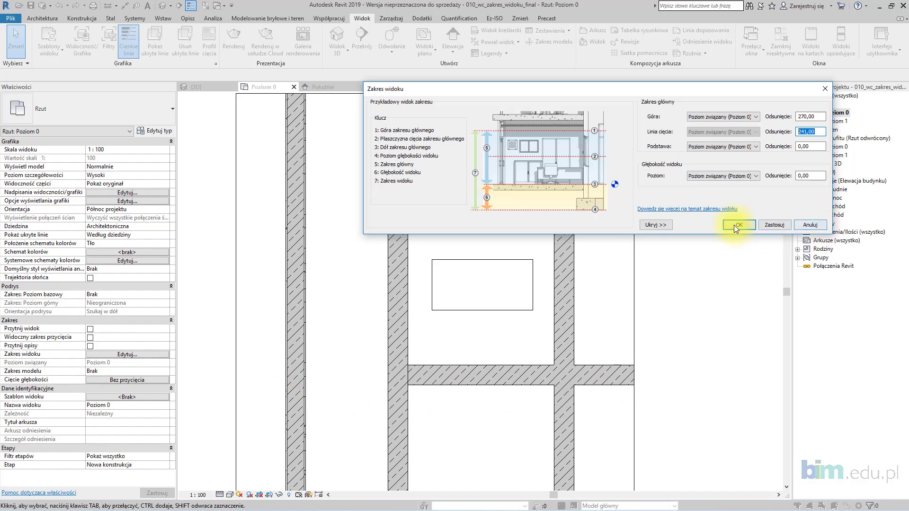
left_click(810, 225)
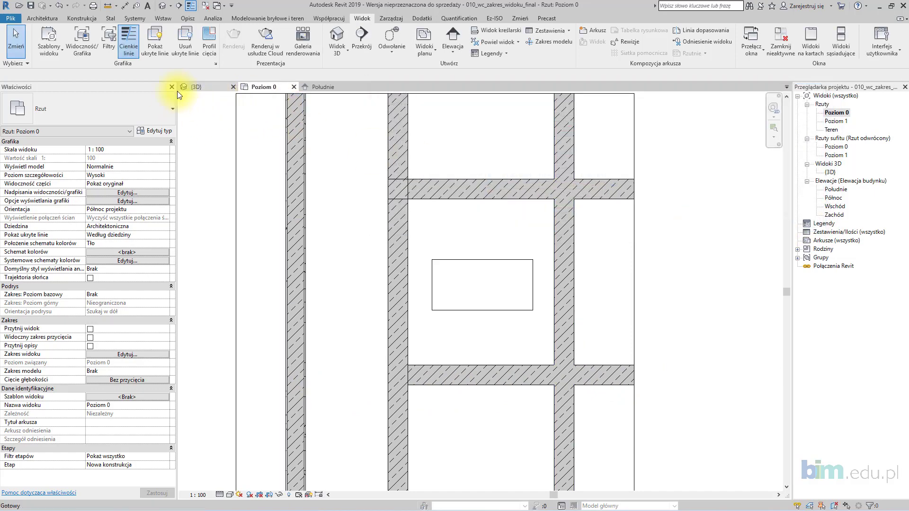
Place the 3D view side by side with the Poziom 0 plan and activate the plan
left_click(194, 90)
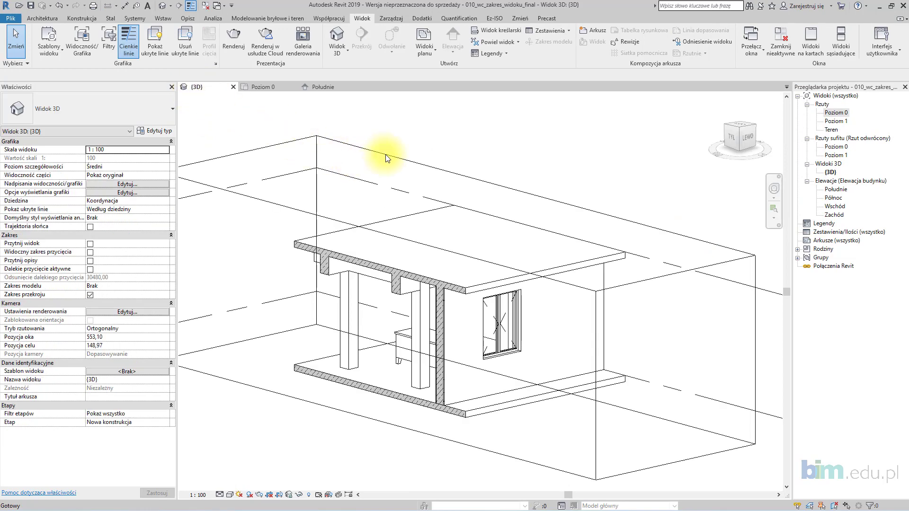
left_click_drag(386, 155, 787, 205)
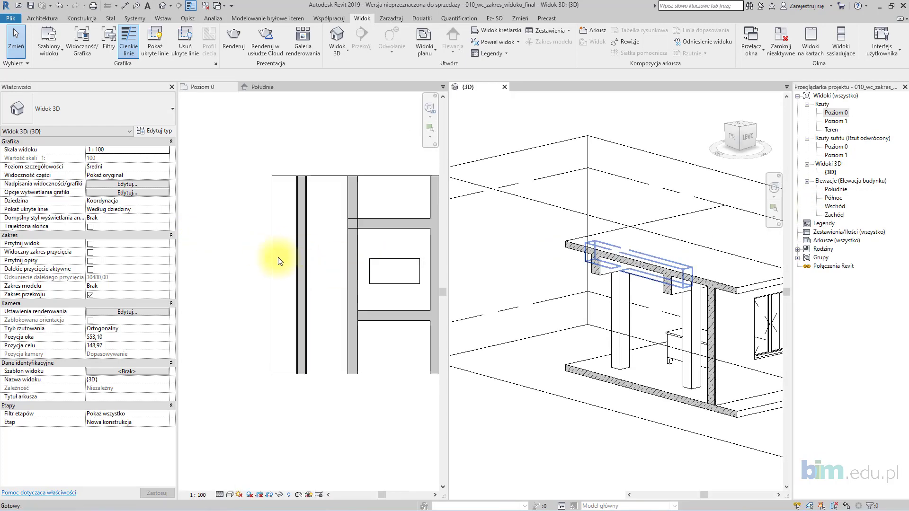
left_click(364, 257)
scroll(339, 264, "up", 5)
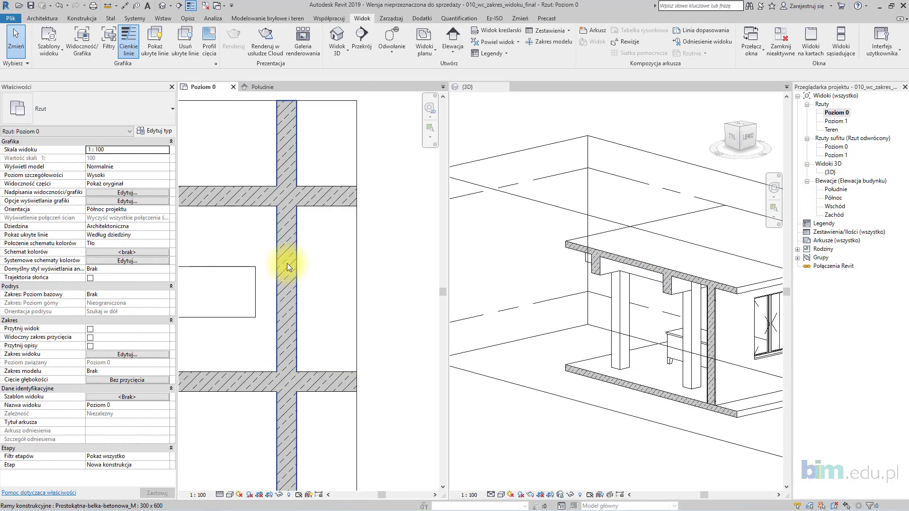
Select the 300 x 600 beam beyond the desk, examine its elevations and its position in the 3D view, and deselect it
left_click(287, 267)
scroll(629, 283, "up", 2)
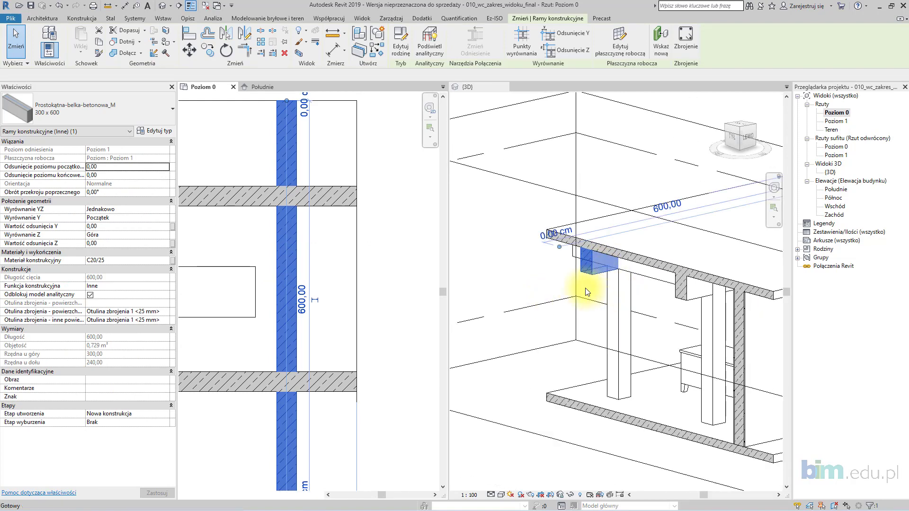
middle_click_drag(644, 292, 567, 311, "shift")
left_click(226, 345)
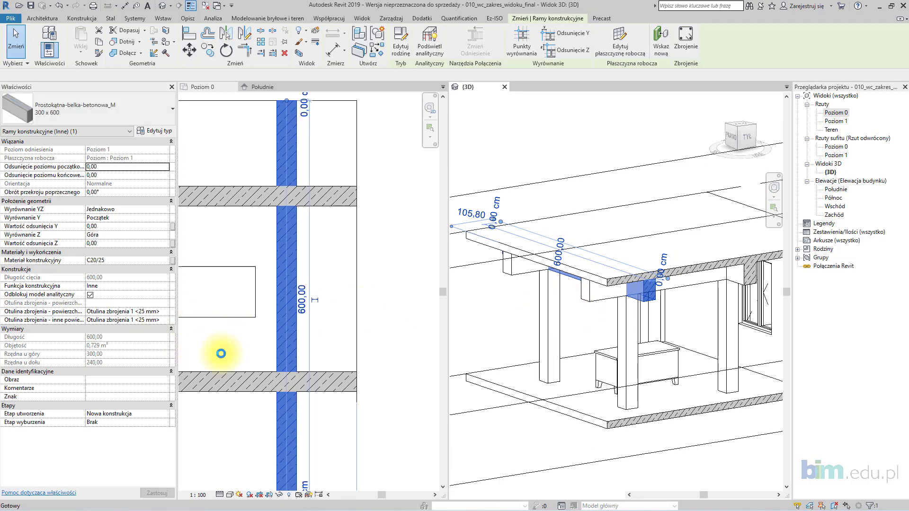
left_click(220, 353)
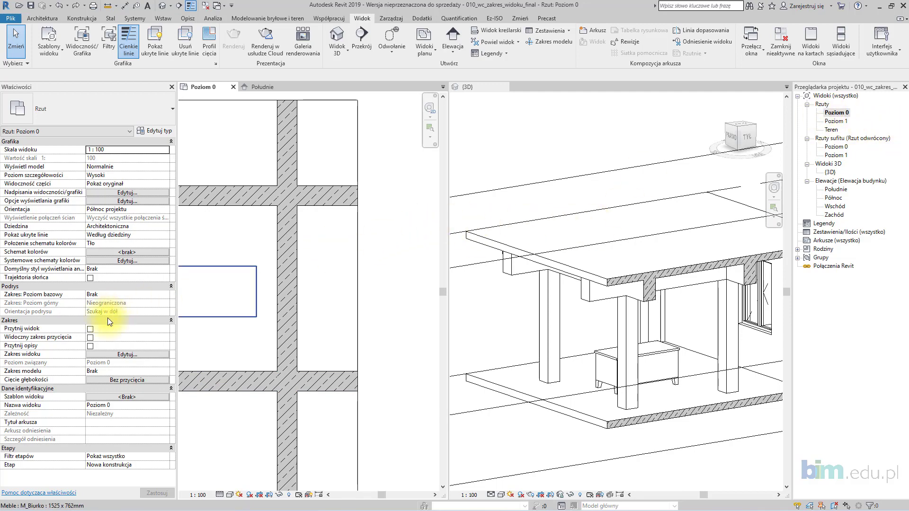
Set the cut plane offset of the Poziom 0 view range to 120 and confirm it
left_click(138, 356)
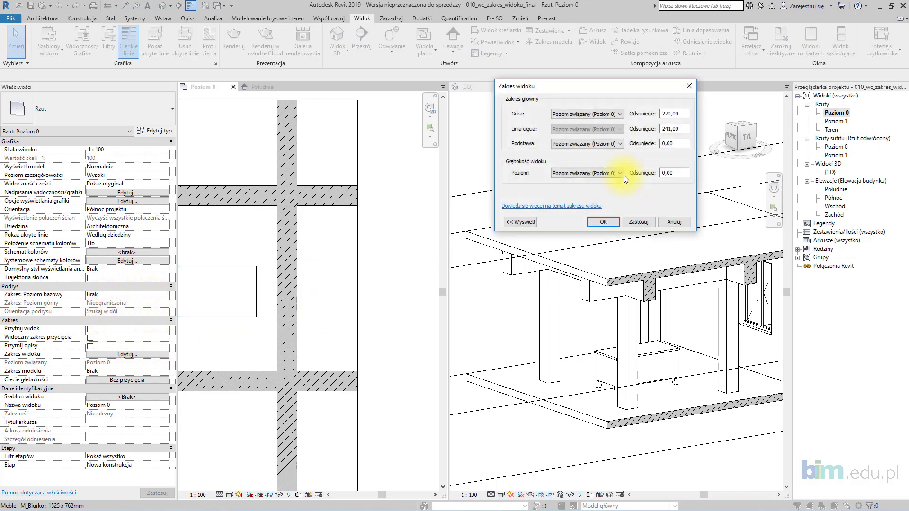
left_click_drag(682, 133, 650, 127)
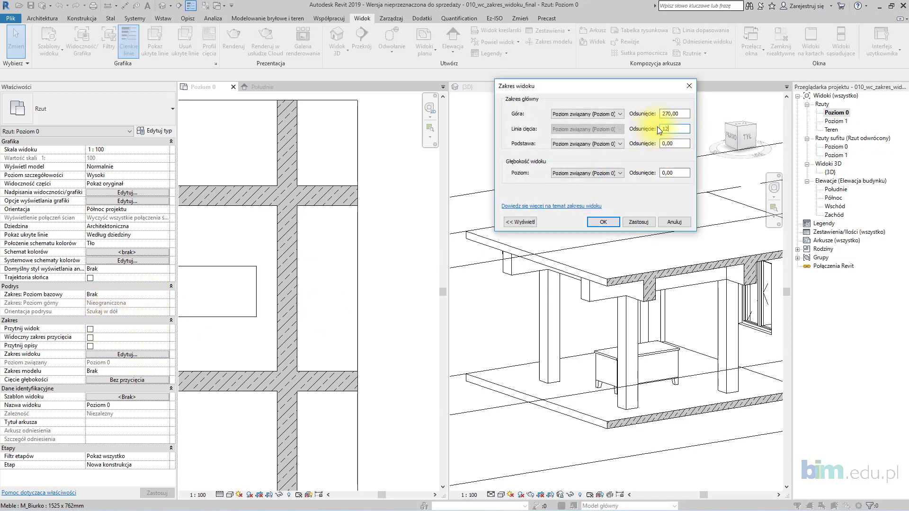
left_click(643, 222)
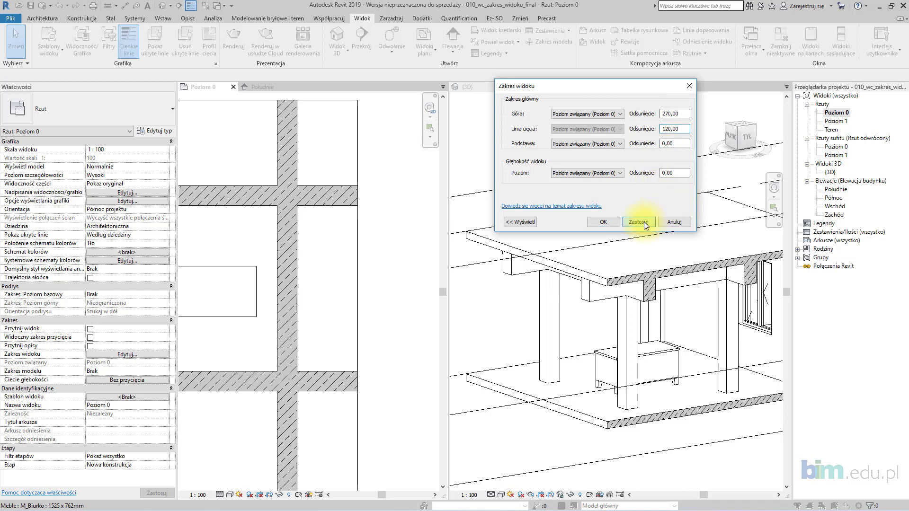
left_click(592, 218)
scroll(279, 266, "down", 3)
middle_click_drag(193, 272, 284, 268)
scroll(335, 294, "up", 1)
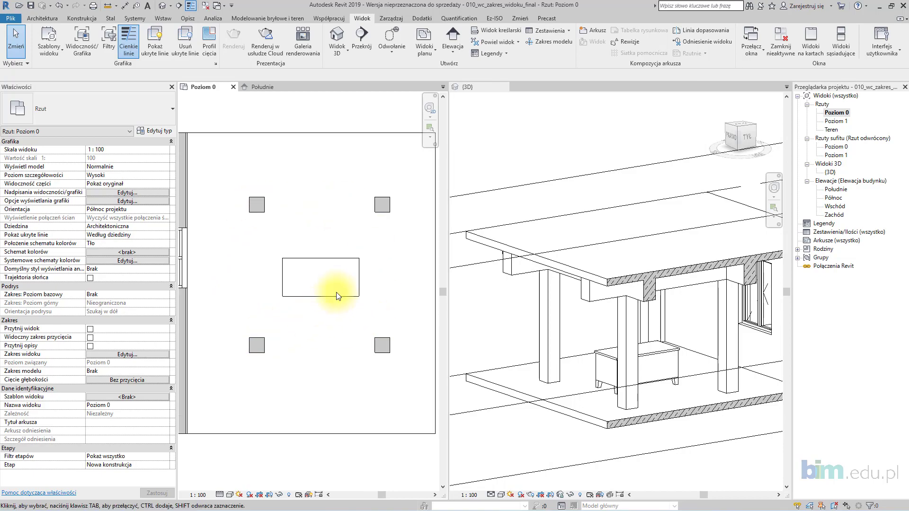
Set the Poziom 0 plan's underlay range to base level Poziom 0 and top level Poziom 1
middle_click_drag(343, 304, 322, 320)
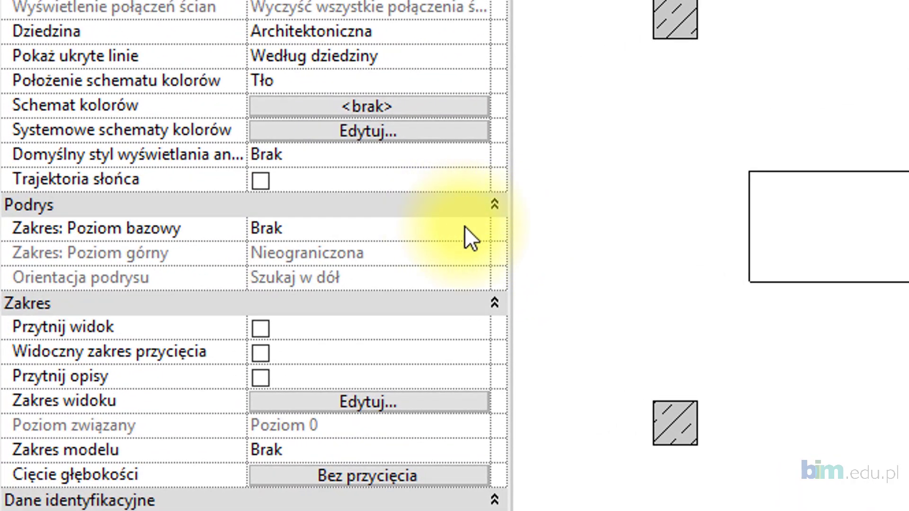
left_click(473, 229)
left_click(473, 229)
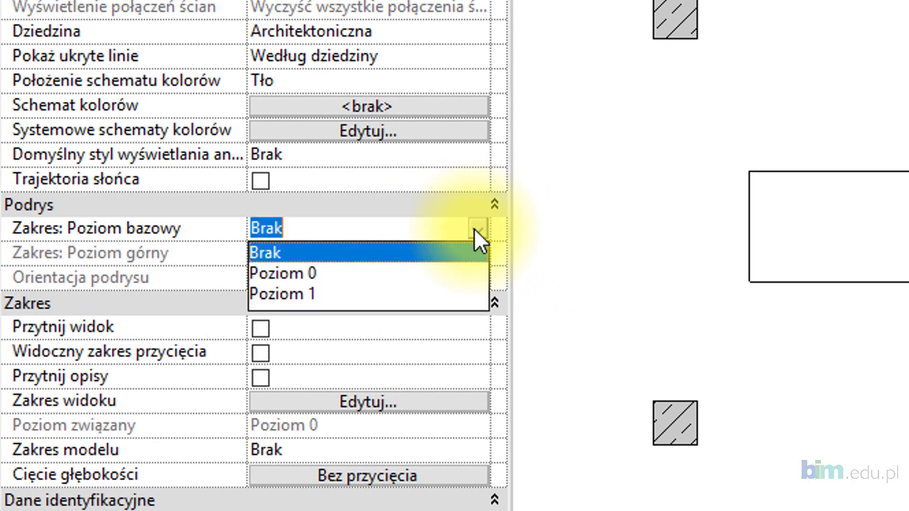
left_click(448, 260)
left_click(478, 230)
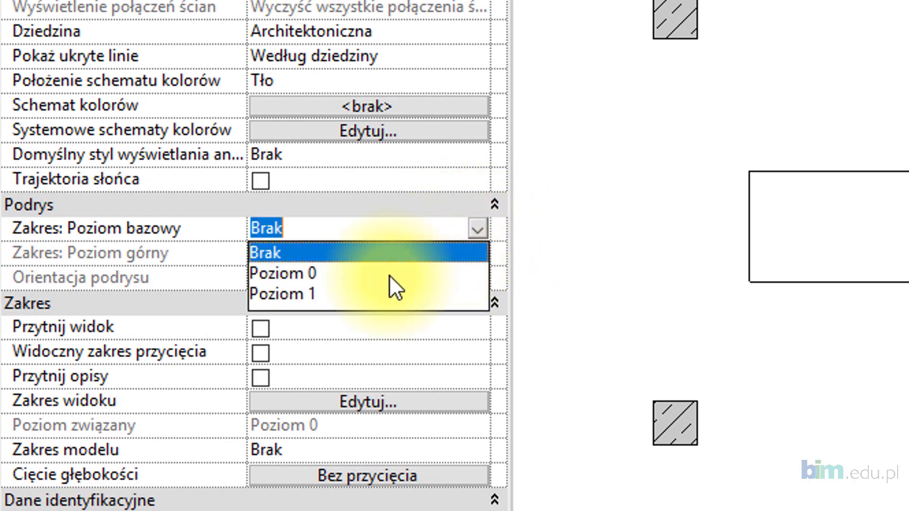
left_click(389, 274)
left_click(464, 254)
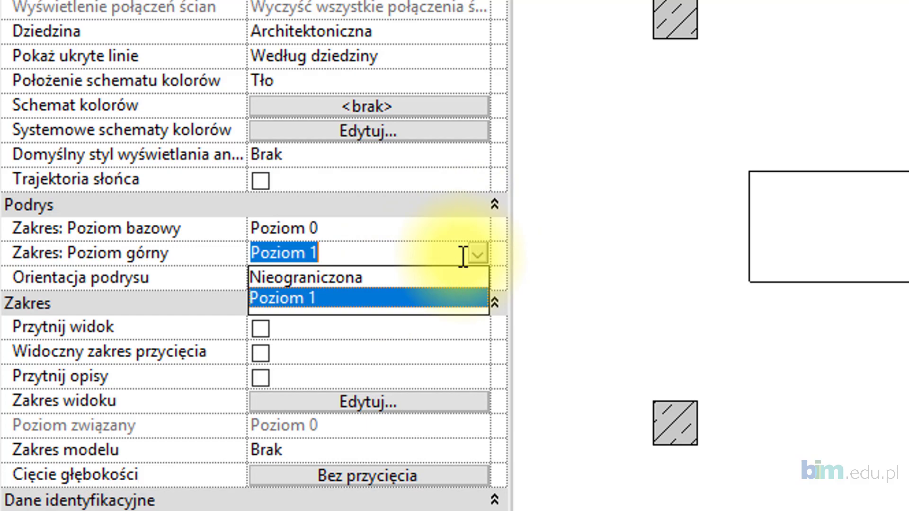
left_click(370, 296)
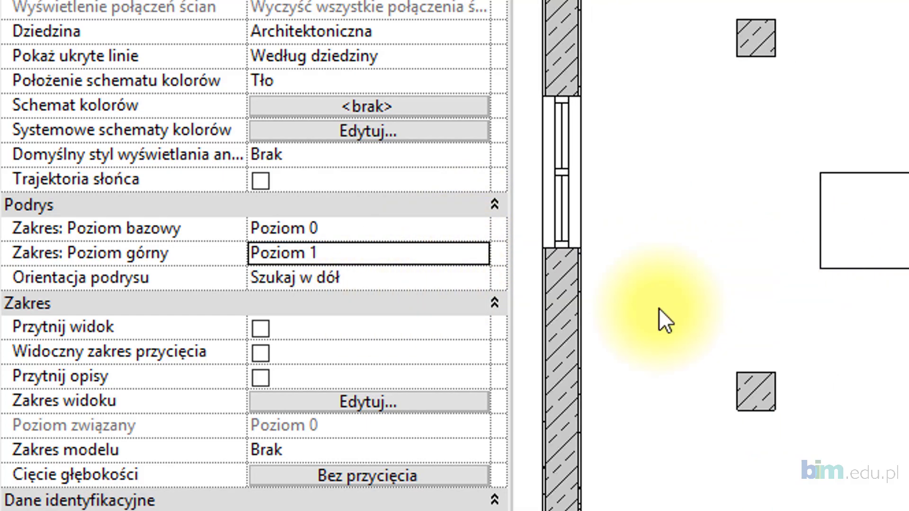
Set the plan's underlay orientation to look up (Szukaj w górę)
left_click(481, 276)
left_click(477, 278)
left_click(373, 323)
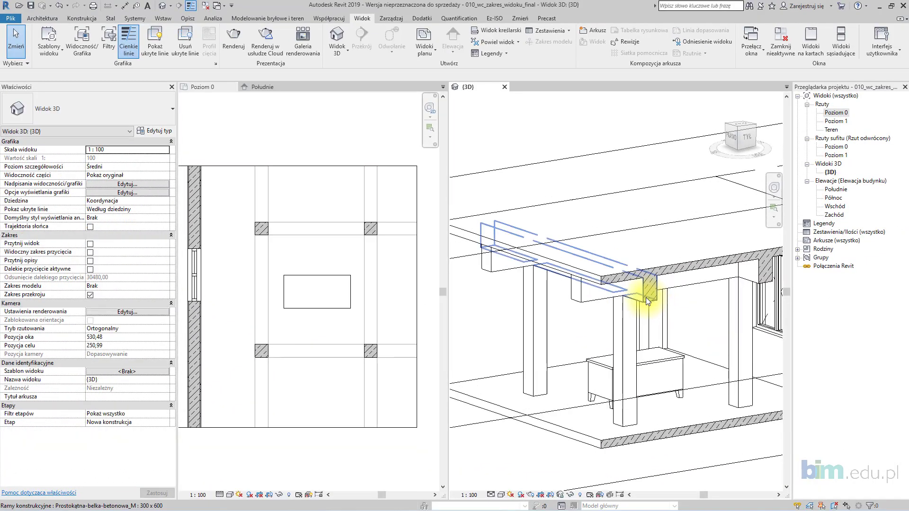
Select the 300 x 600 beam cut by the section in the 3D view and inspect its lines in the plan
left_click(646, 297)
scroll(378, 357, "up", 2)
scroll(365, 348, "up", 3)
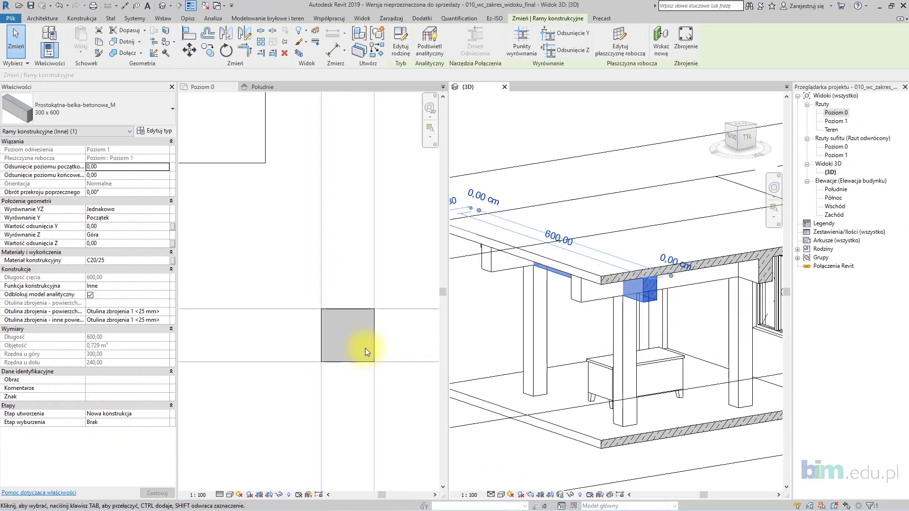
scroll(365, 347, "down", 2)
Select the underlay beams around the desk one by one in the plan and compare each with its position in the 3D view
left_click(338, 348)
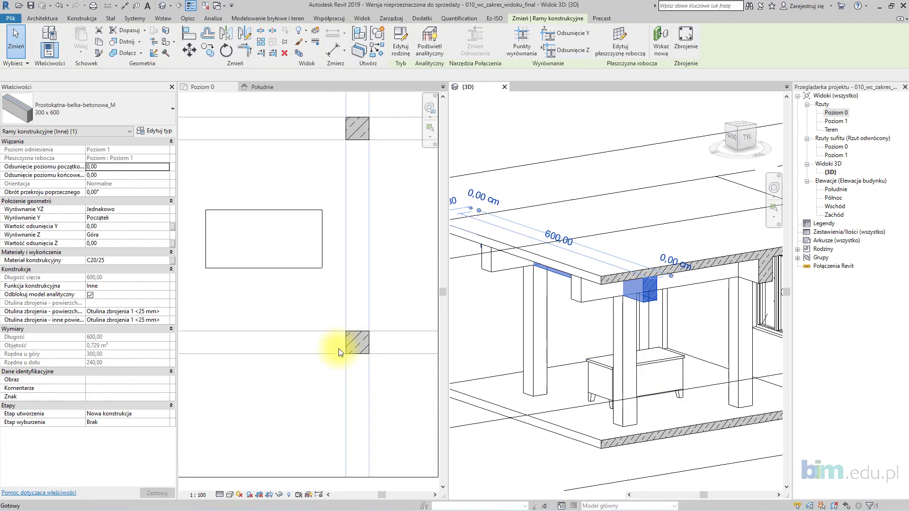
left_click(406, 352)
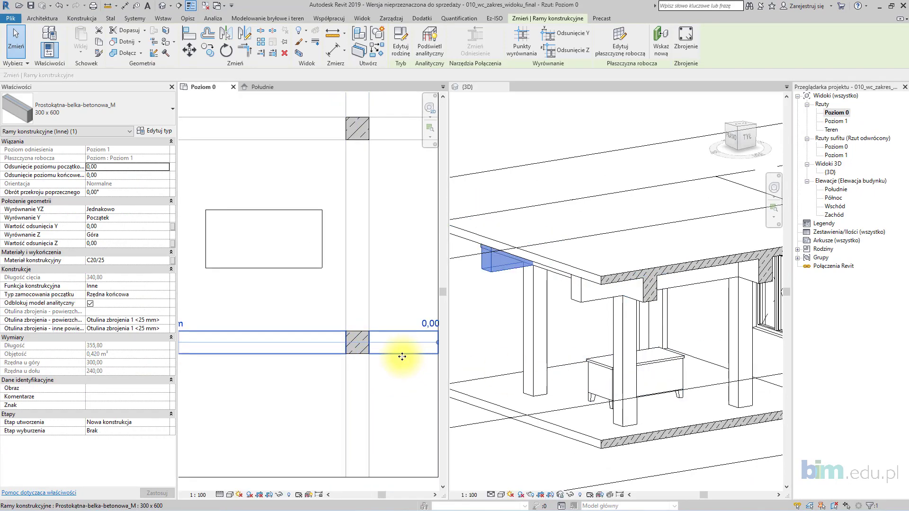
left_click(368, 371)
scroll(318, 266, "down", 3)
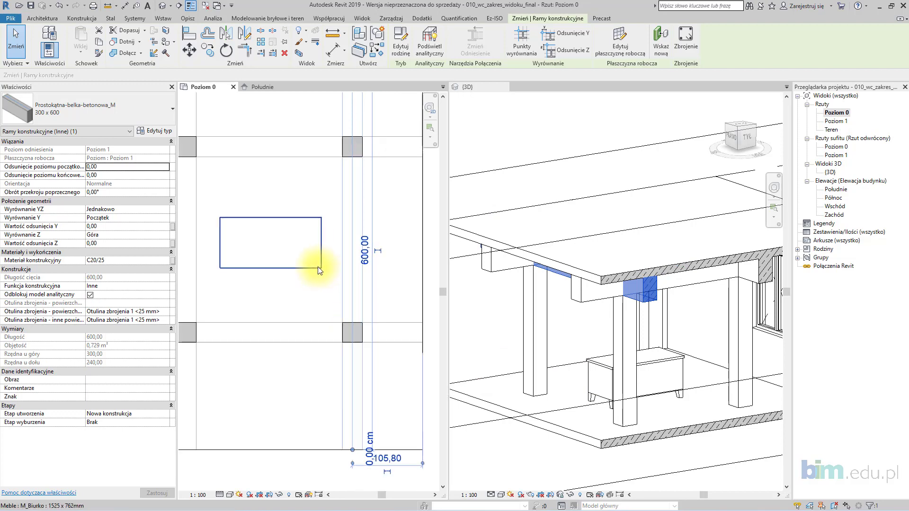
left_click(330, 217)
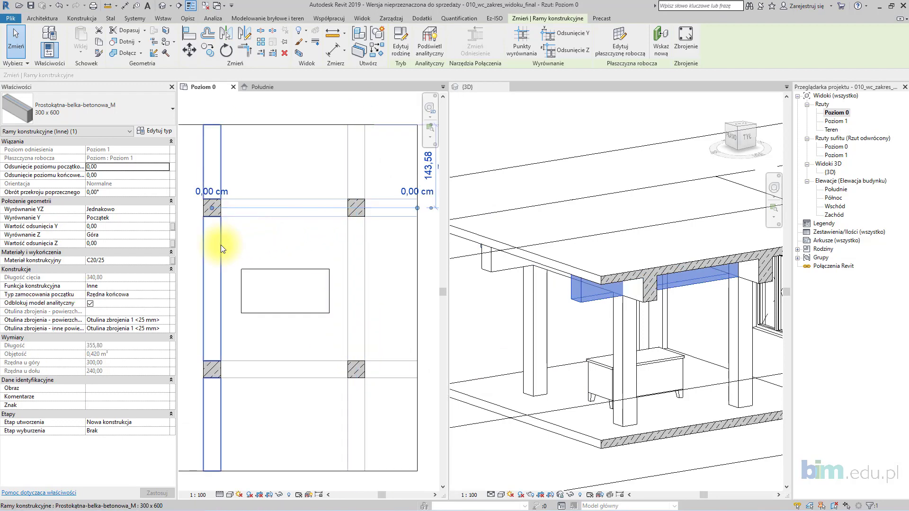
left_click(221, 245)
left_click(361, 148)
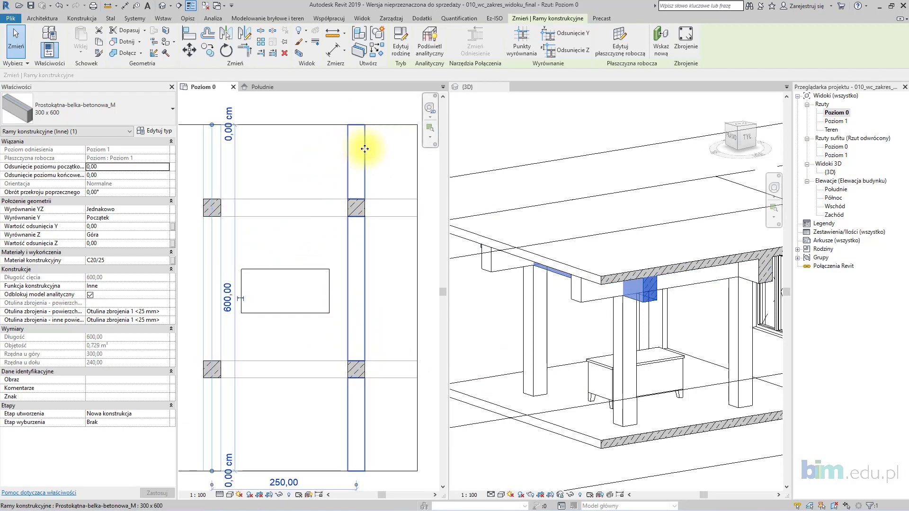
left_click(324, 218)
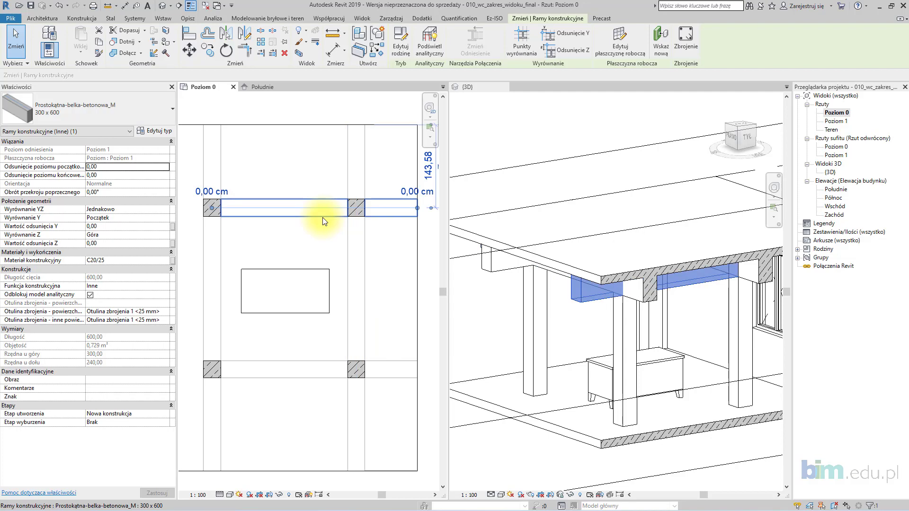
left_click(311, 377)
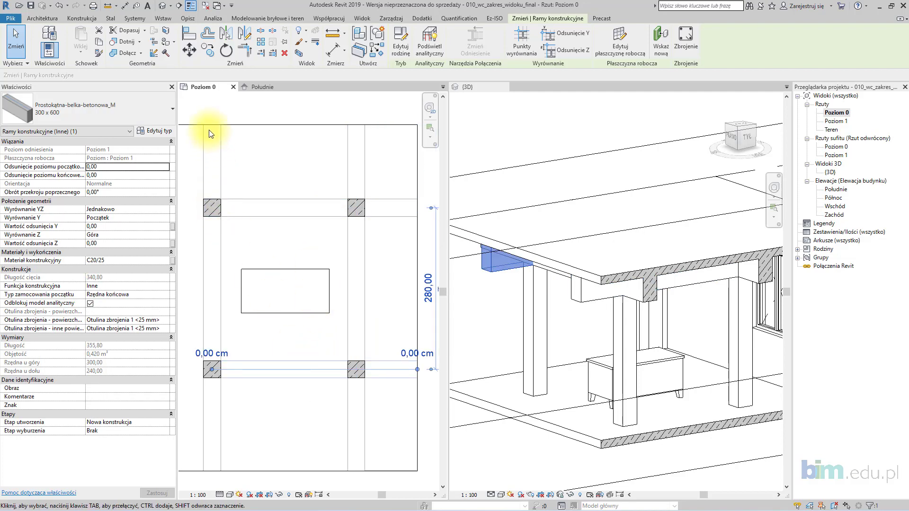
Examine the Wybierz elementy podrysu setting in the selection options and clear the beam selection
left_click(22, 64)
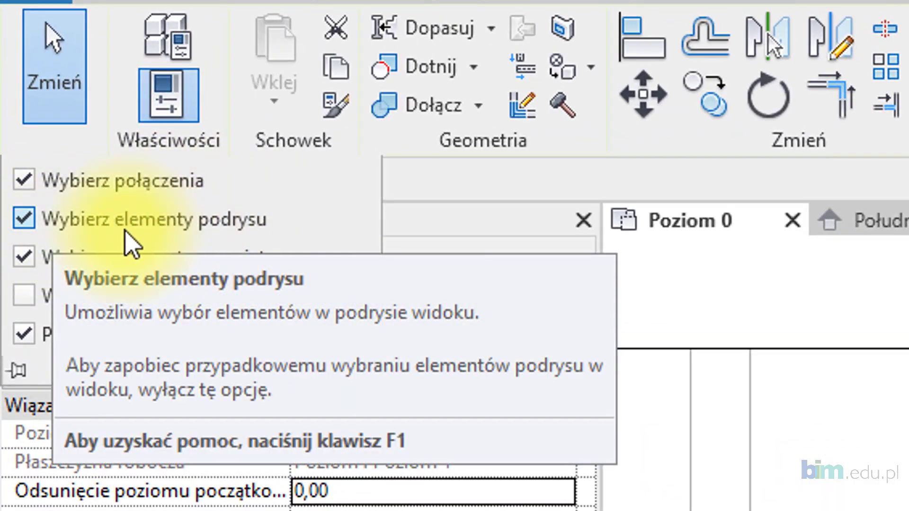
key("Escape")
key("Escape")
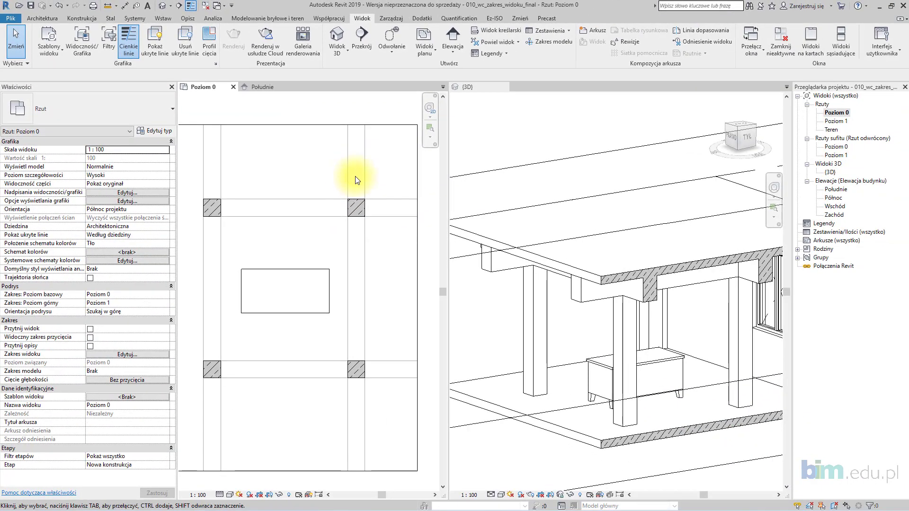
scroll(365, 178, "up", 3)
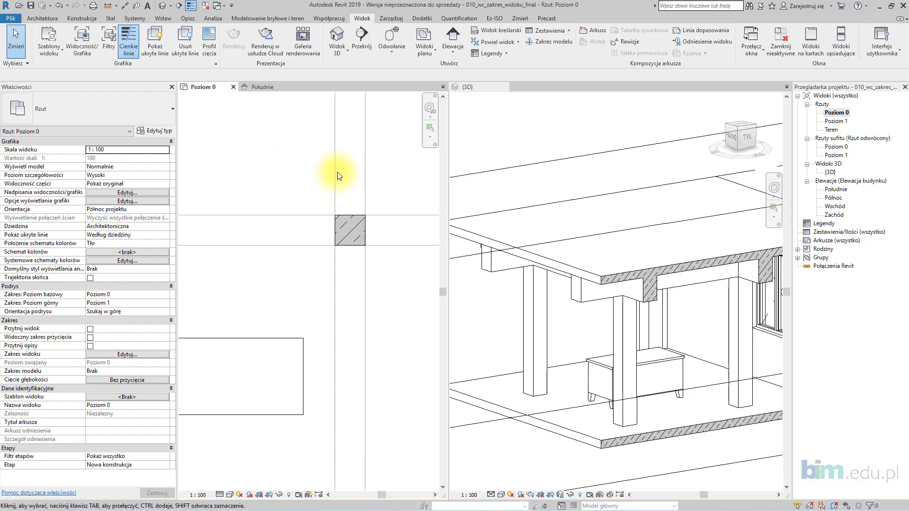
left_click(23, 62)
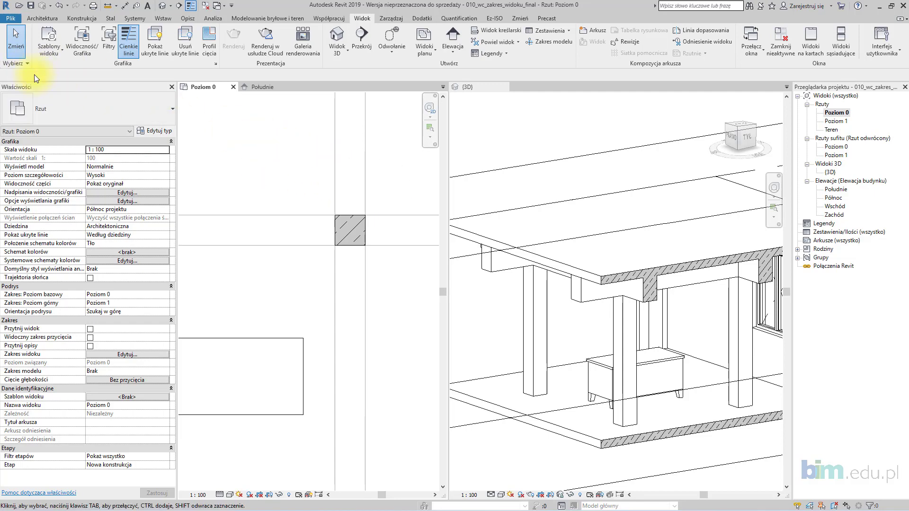
left_click(17, 62)
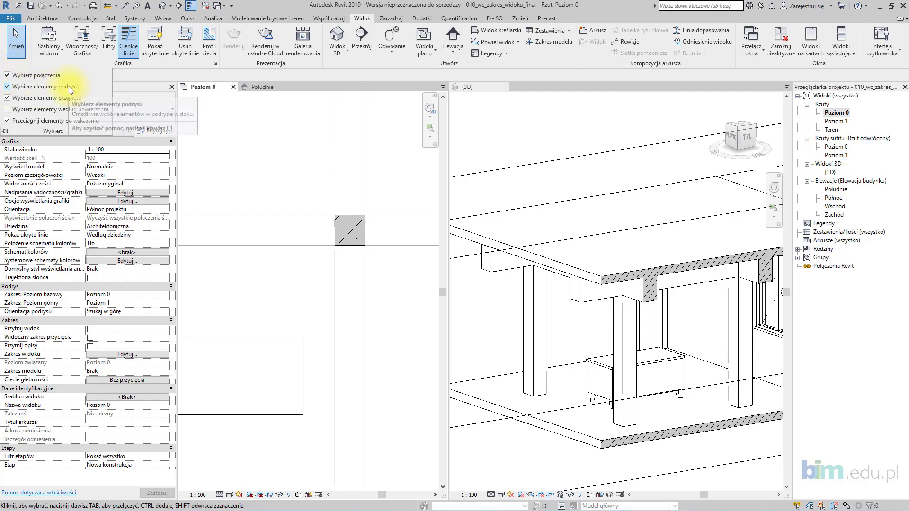
scroll(319, 177, "down", 3)
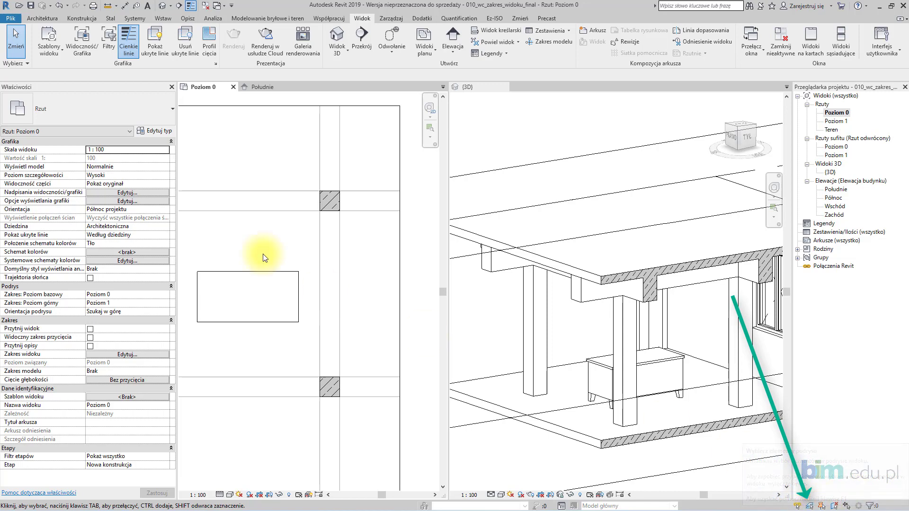
scroll(322, 285, "down", 2)
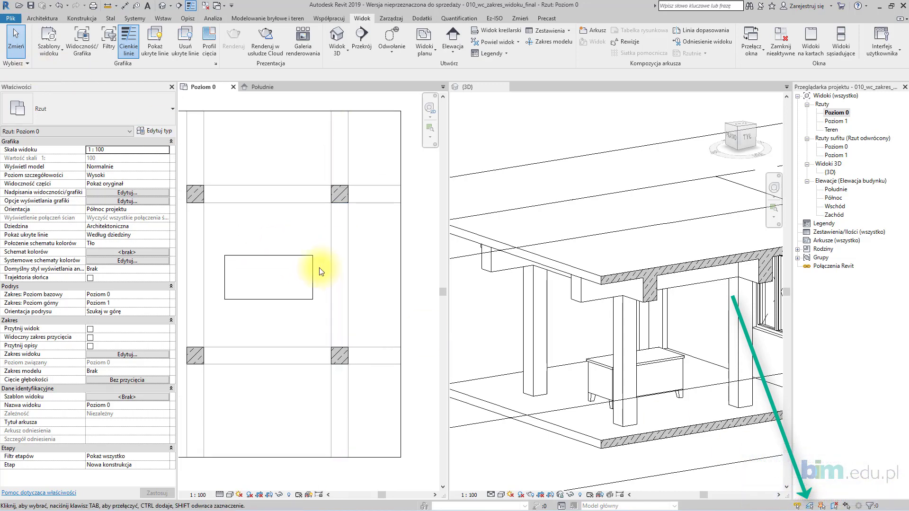
mouse_move(325, 264)
middle_mouse_down()
mouse_move(345, 277)
mouse_move(323, 259)
middle_mouse_up()
scroll(371, 264, "down", 2)
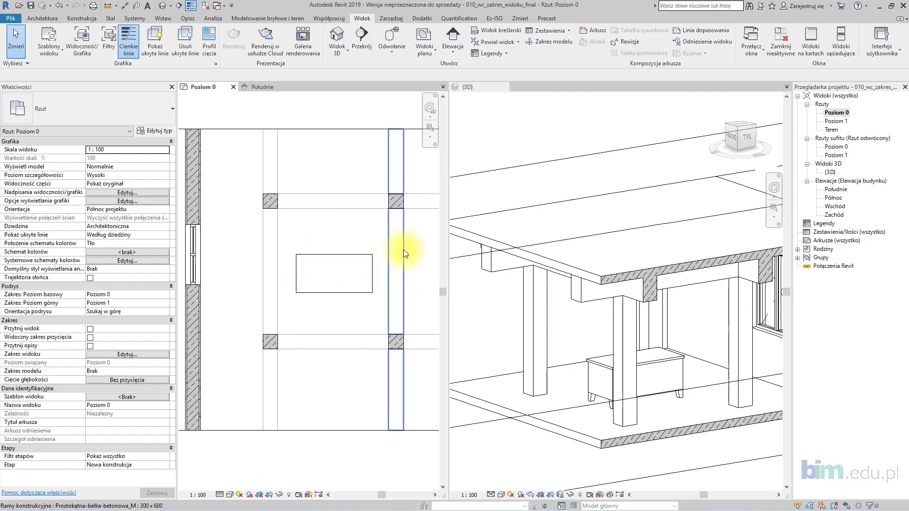
Open the by-element view graphics override for the horizontal beam above the desk in the plan, keeping the beam visible beside the dialog
scroll(293, 206, "up", 3)
mouse_move(254, 194)
middle_mouse_down()
mouse_move(340, 194)
mouse_move(321, 219)
mouse_move(308, 209)
mouse_move(247, 205)
mouse_move(260, 204)
middle_mouse_up()
left_click(309, 209)
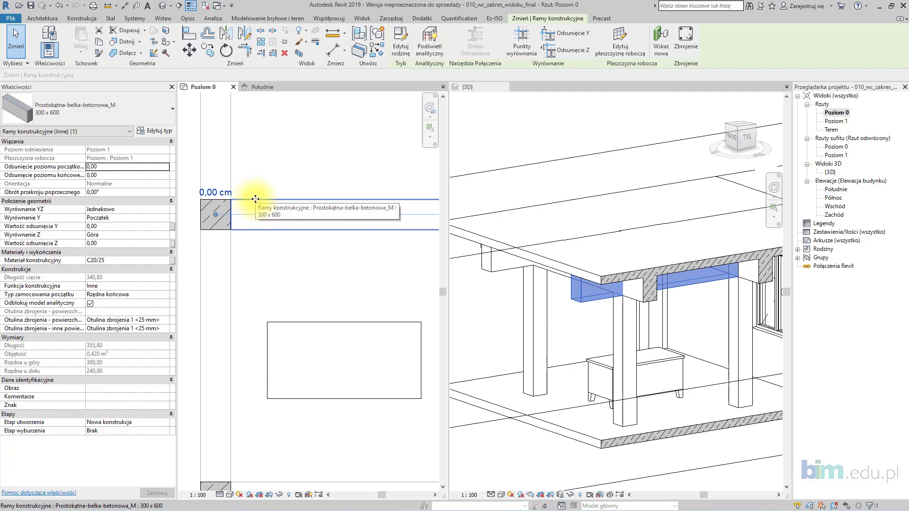
right_click(258, 198)
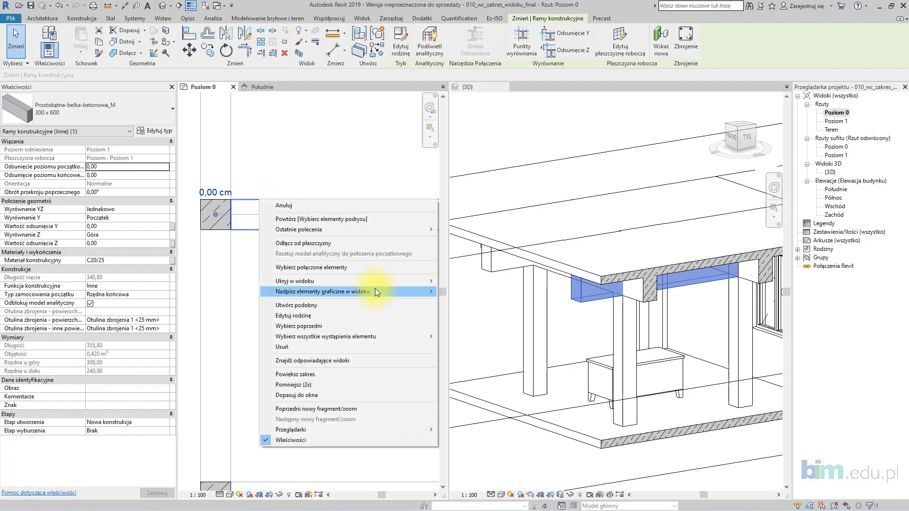
mouse_move(379, 291)
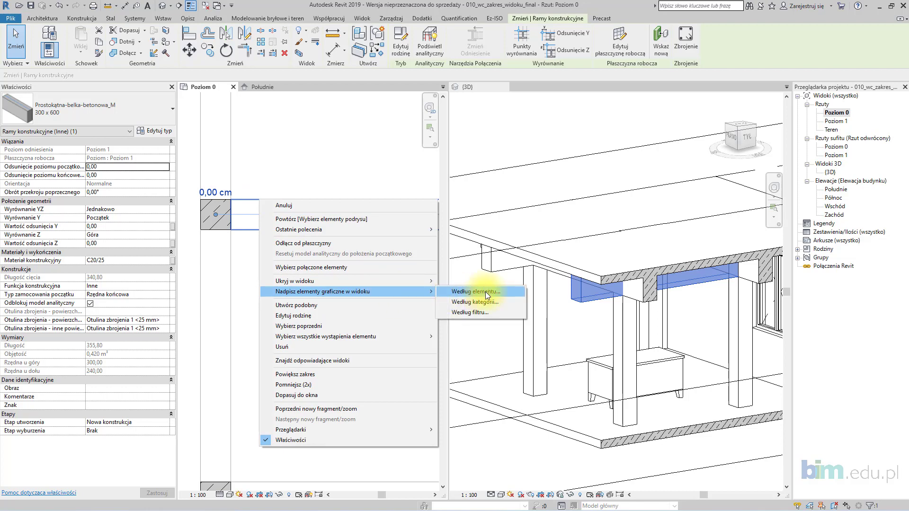
left_click(512, 294)
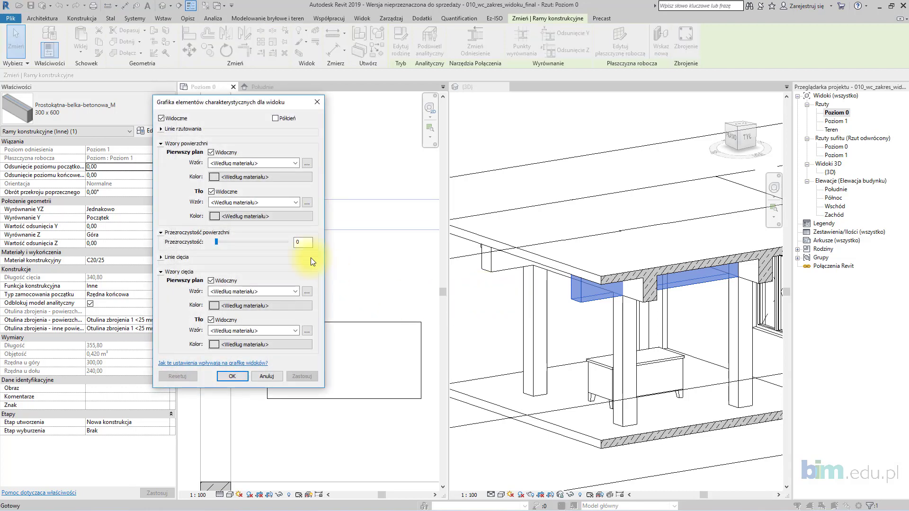
left_click_drag(234, 102, 540, 115)
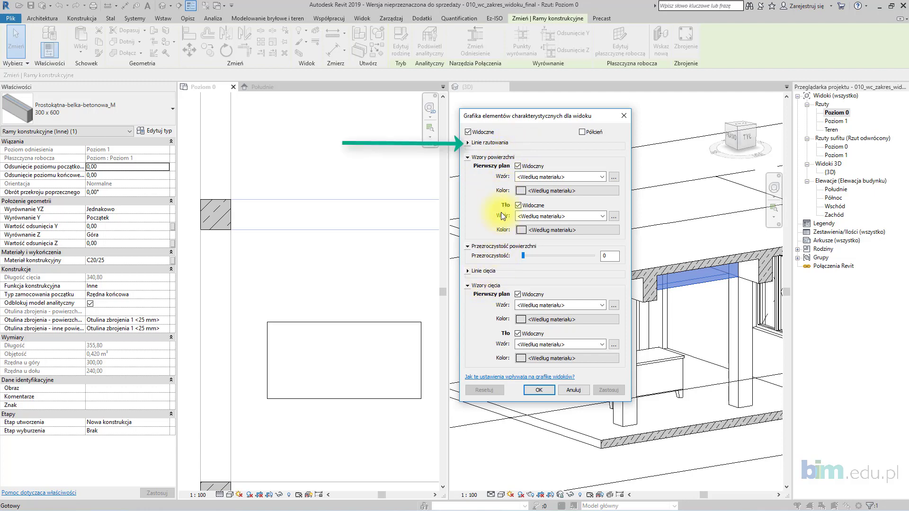
Override the beam's projection lines with the Aligning Line pattern, red colour (Czerwony) and line weight 4, and apply the changes
left_click(467, 143)
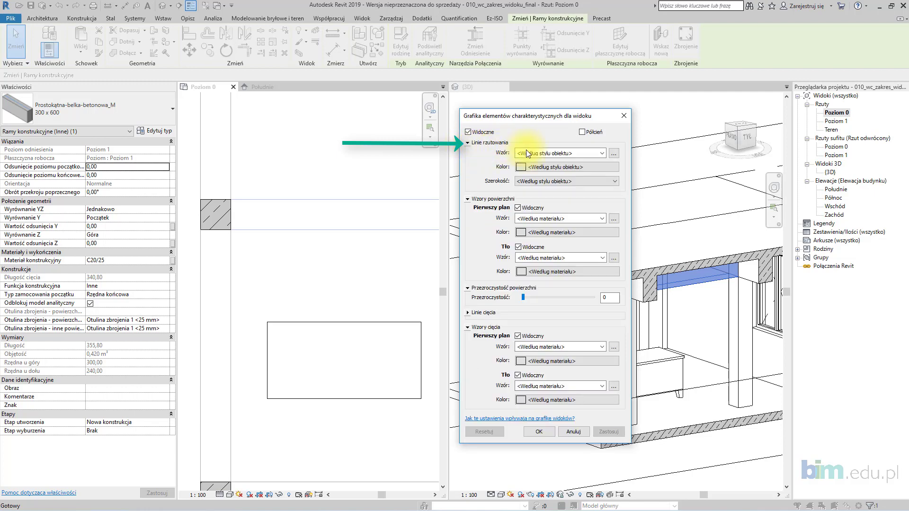
left_click(600, 153)
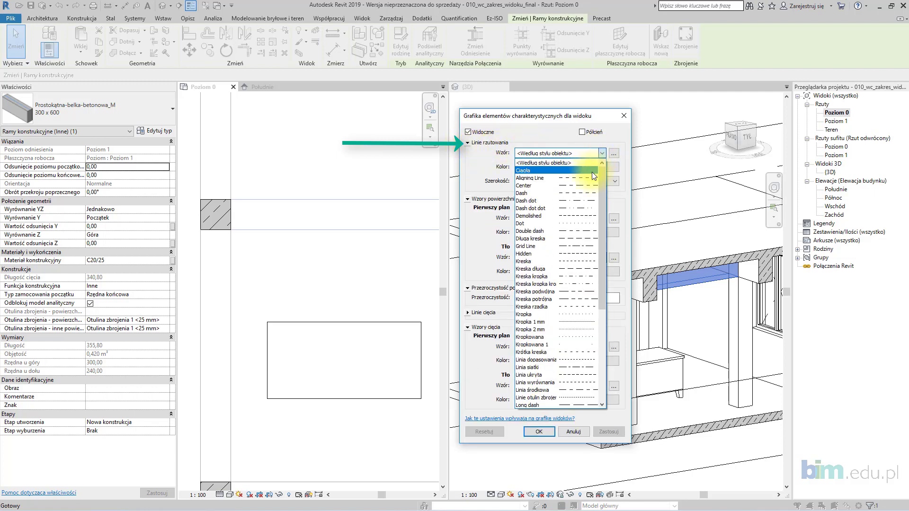
left_click(590, 174)
left_click(595, 165)
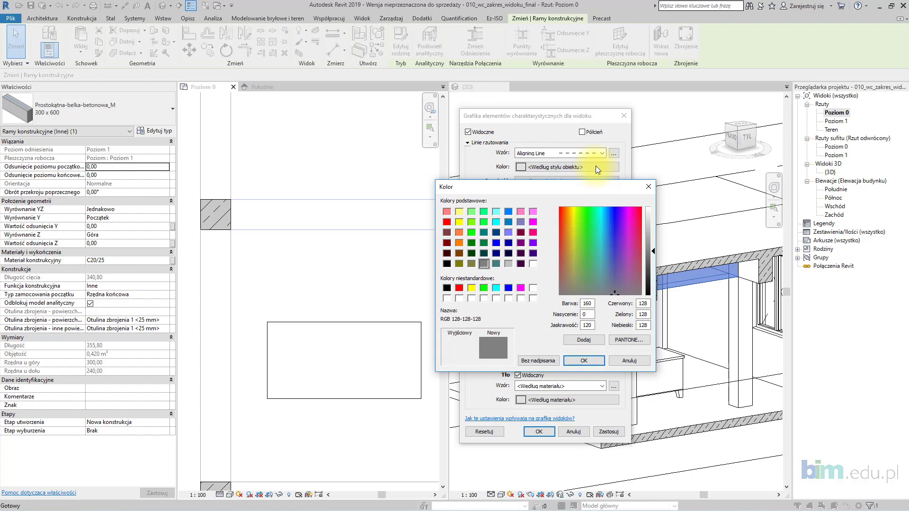
left_click(458, 287)
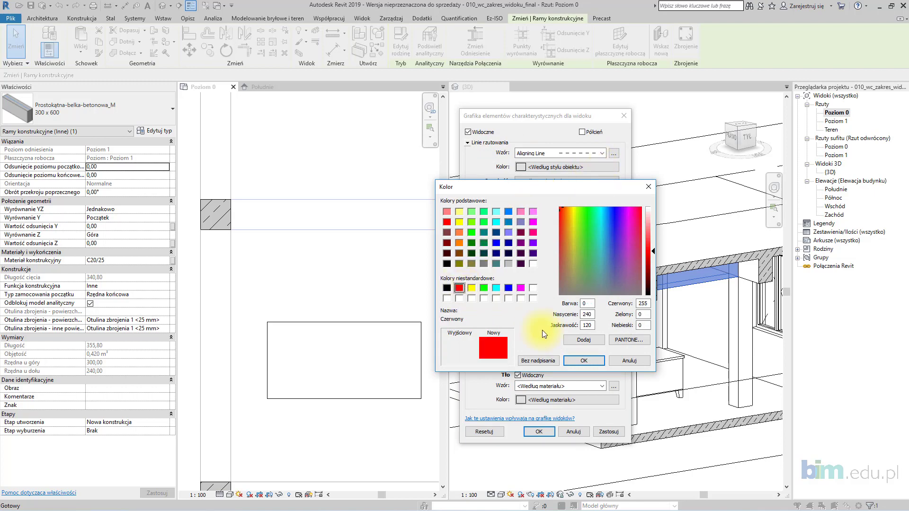
left_click(581, 361)
left_click(609, 181)
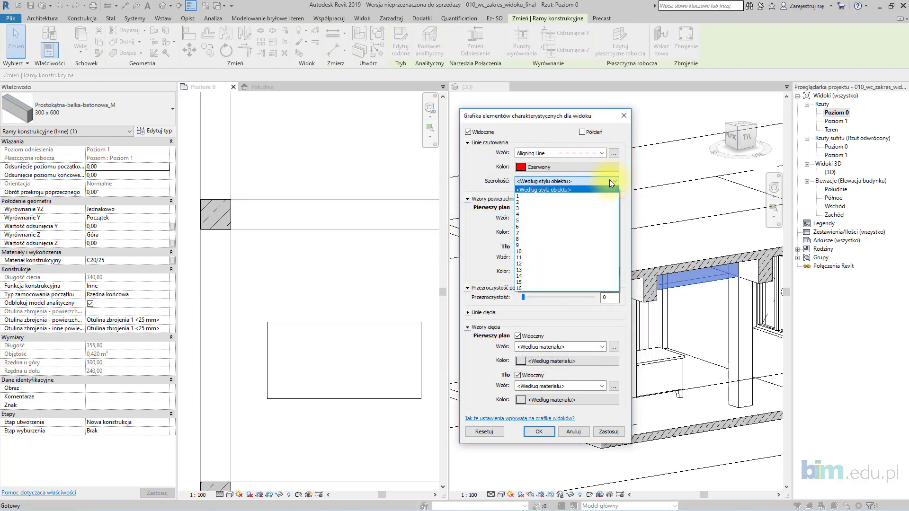
left_click(596, 214)
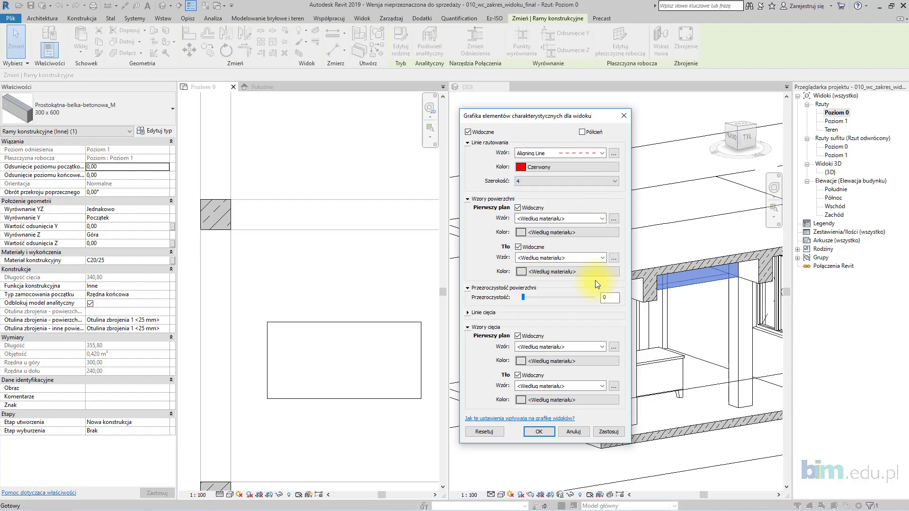
left_click(604, 429)
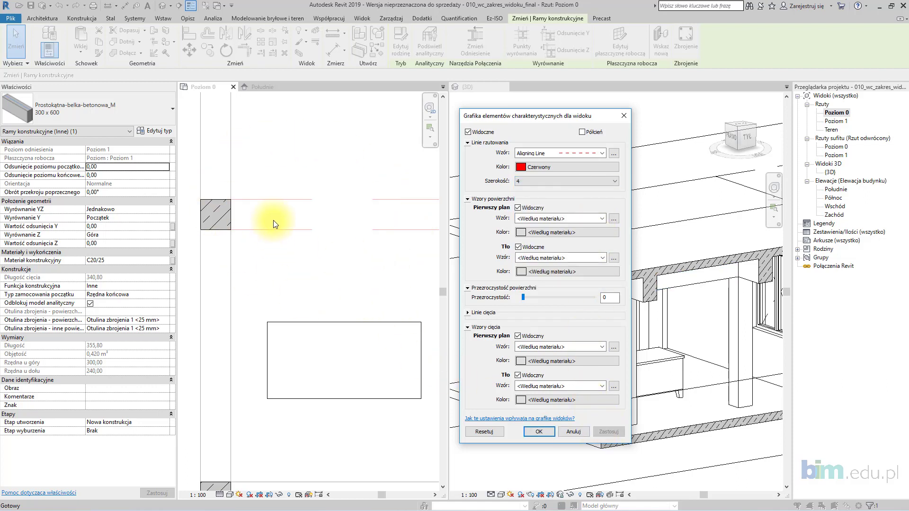
Change the beam's projection line override to black (Czarny) with the Kreska pattern, apply it and clear the selection
left_click(569, 166)
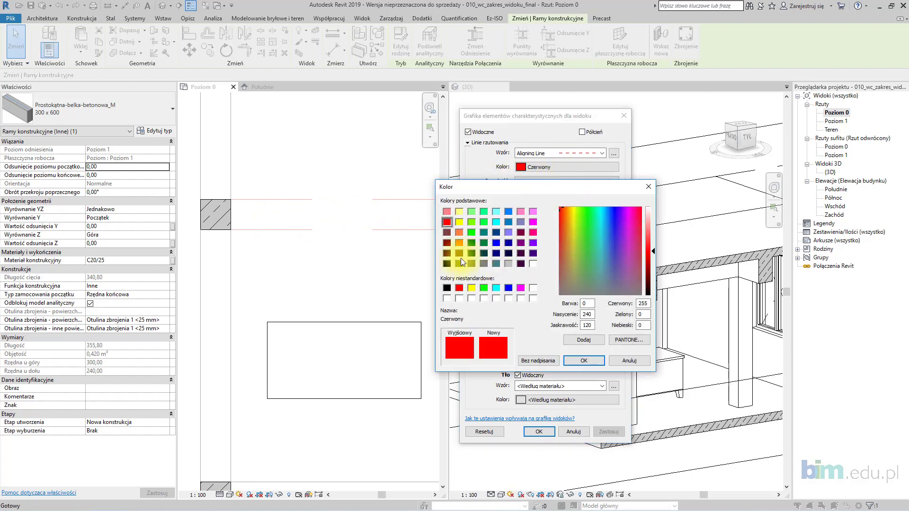
left_click(446, 264)
left_click(586, 360)
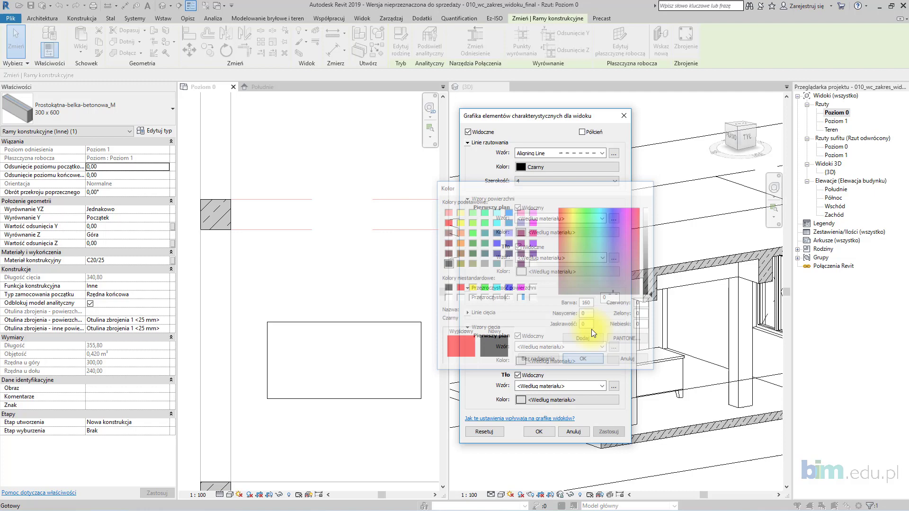
left_click(602, 152)
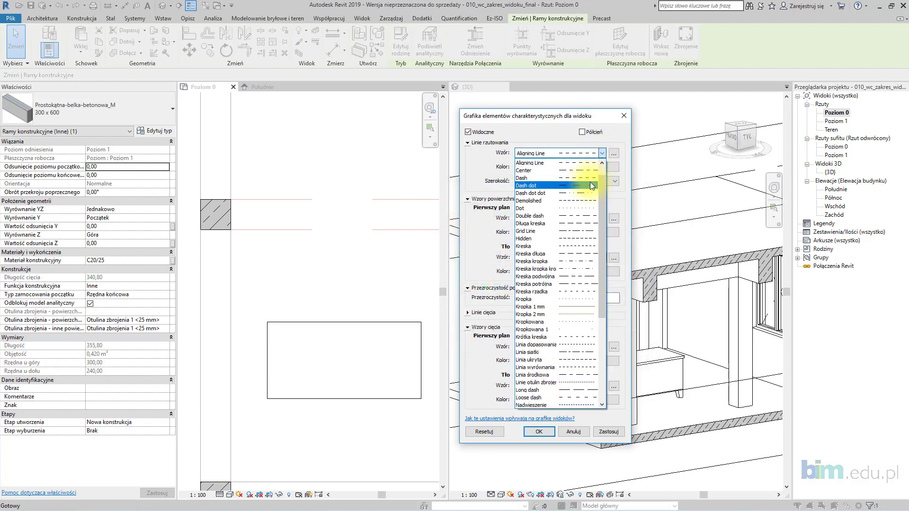
left_click(584, 246)
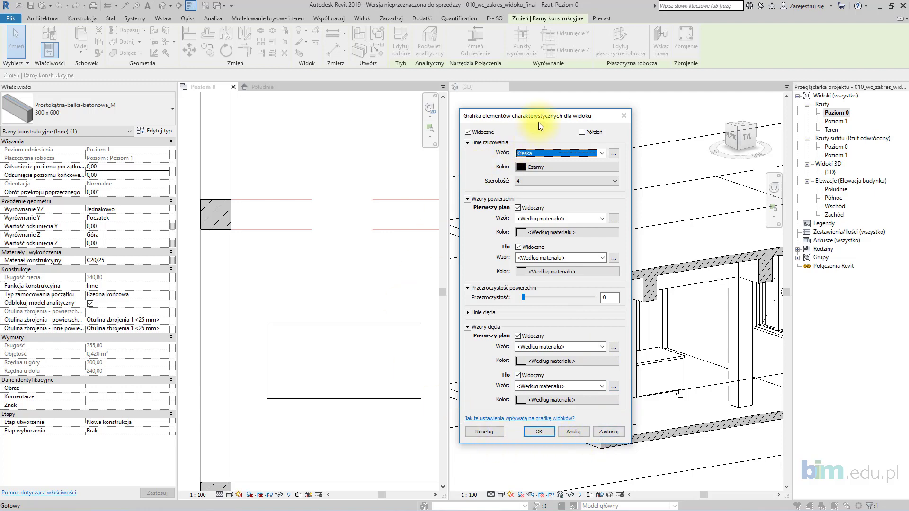
left_click_drag(538, 121, 535, 120)
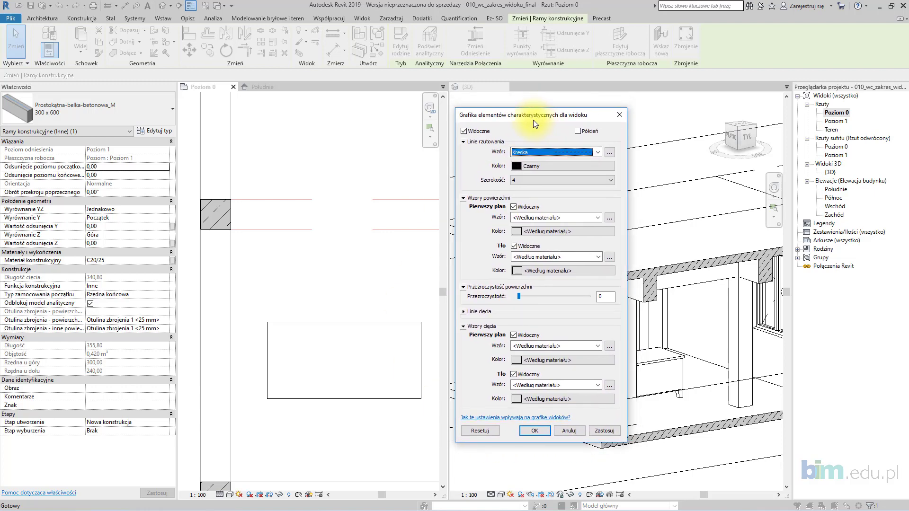
left_click_drag(533, 115, 537, 104)
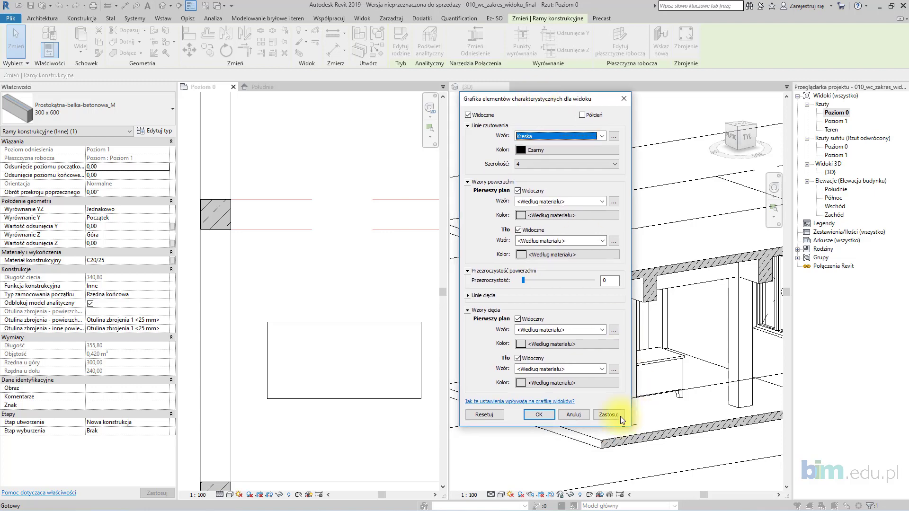
left_click(622, 416)
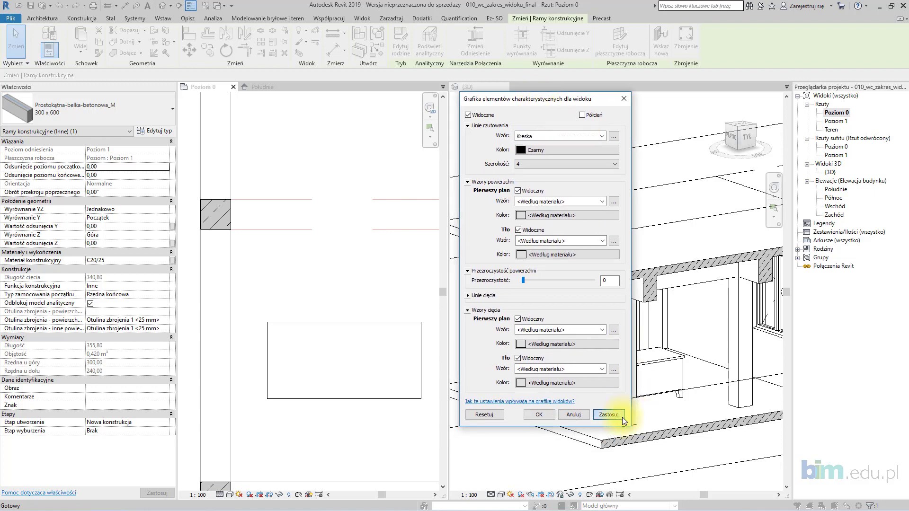
left_click(538, 415)
scroll(316, 269, "down", 3)
middle_click_drag(316, 269, 217, 249)
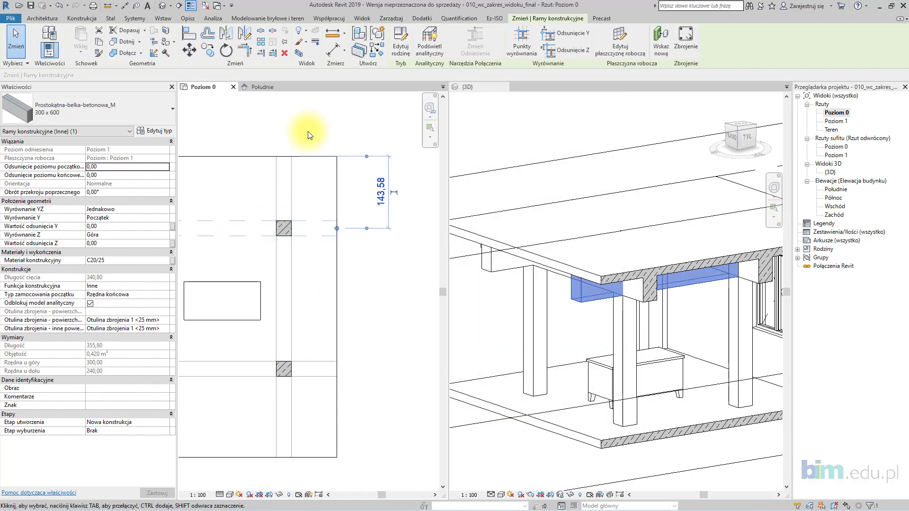
left_click(309, 126)
Select the horizontal beam above the desk in the plan and open its by-category view graphics override
scroll(284, 147, "up", 2)
middle_click_drag(289, 340, 255, 235)
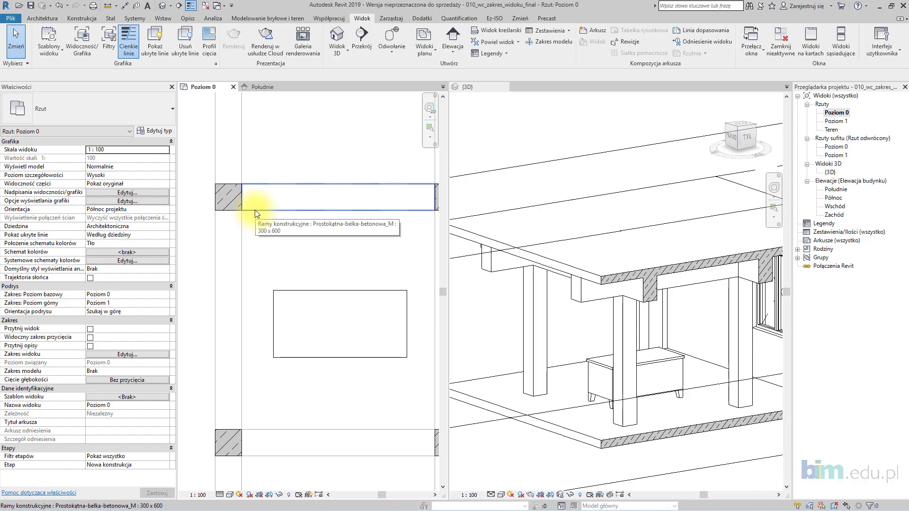
left_click(258, 184)
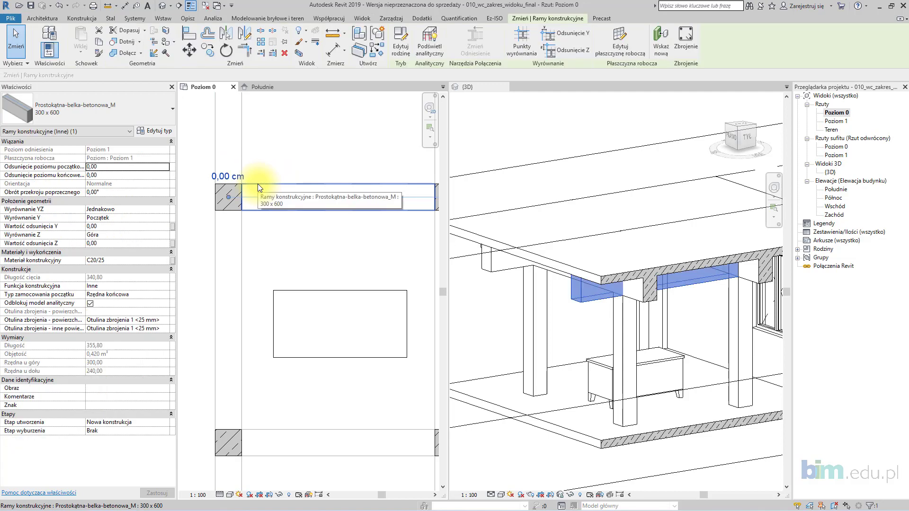
right_click(257, 184)
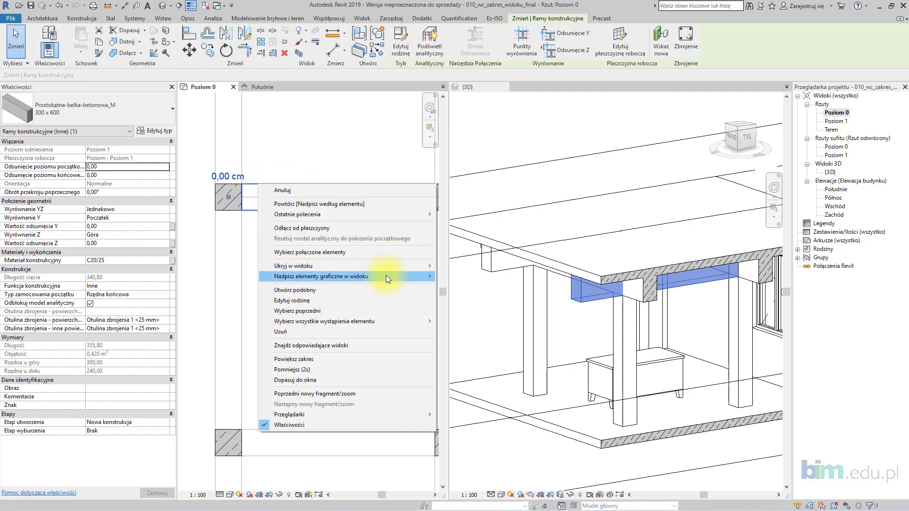
mouse_move(385, 275)
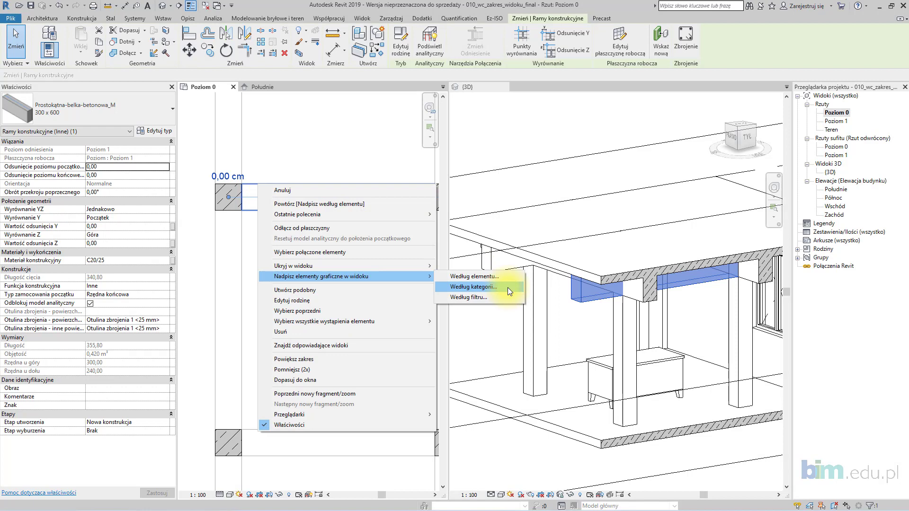
left_click(508, 287)
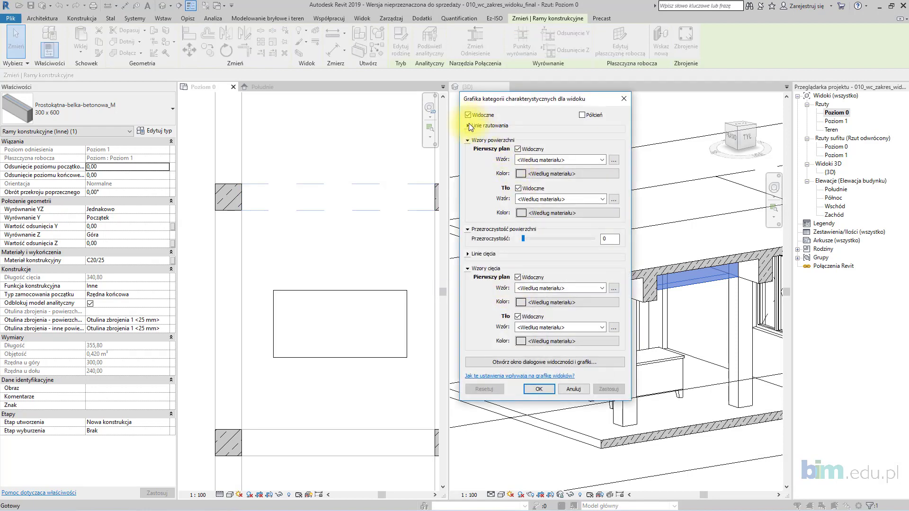
Override the beam category's projection lines with the Kreska pattern, black colour (Czarny) and line weight 4, apply it and clear the selection
left_click(468, 126)
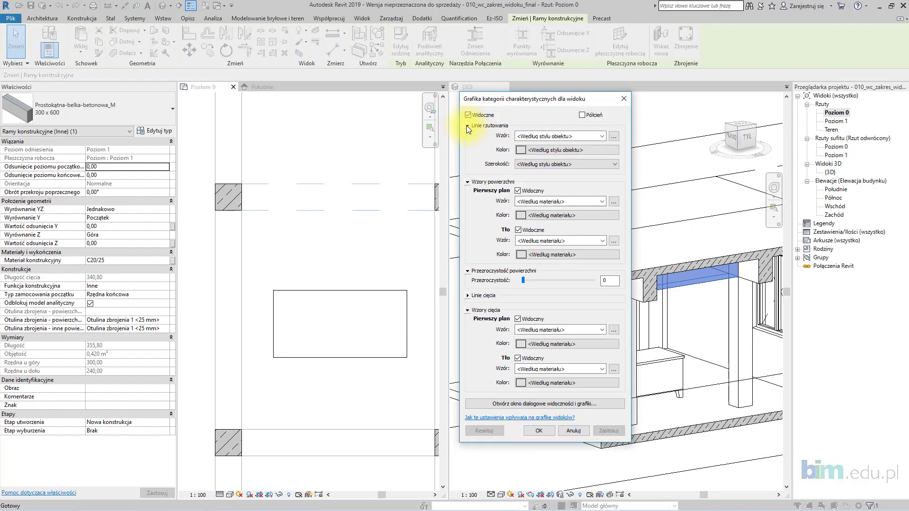
left_click(601, 136)
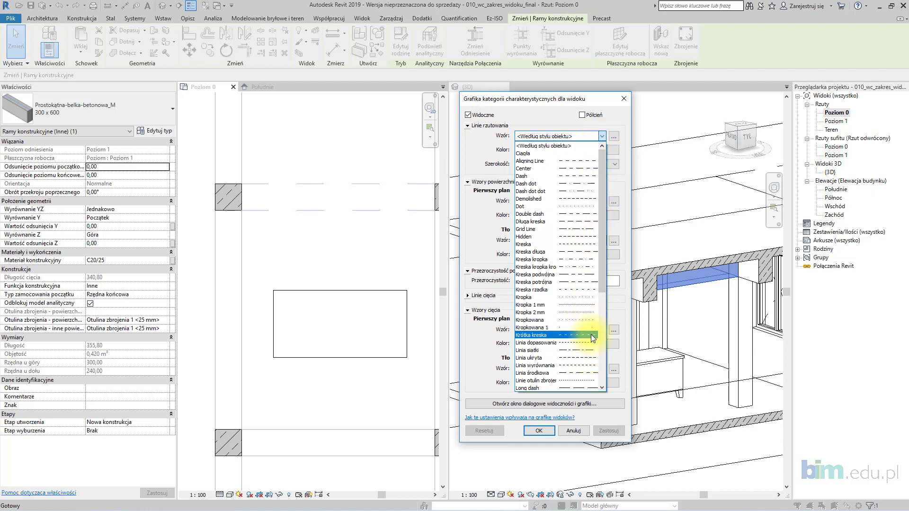
left_click(584, 244)
left_click(585, 150)
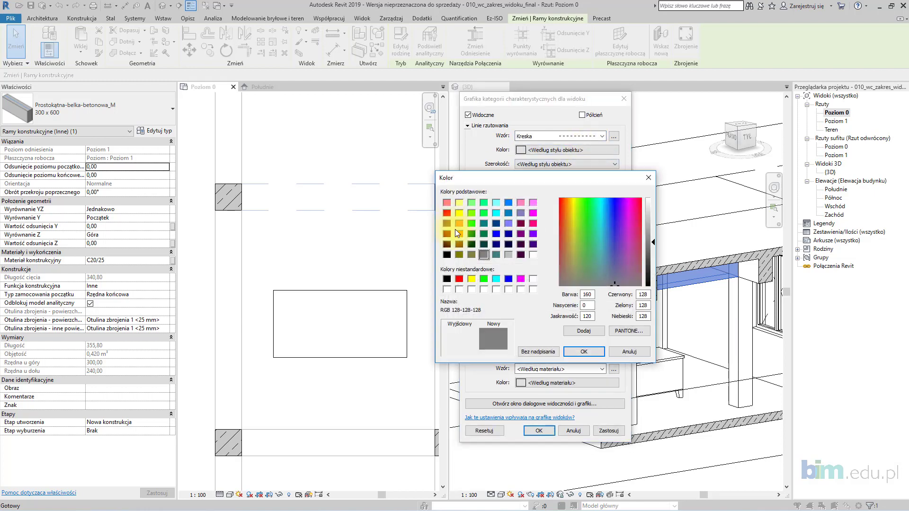
left_click(583, 352)
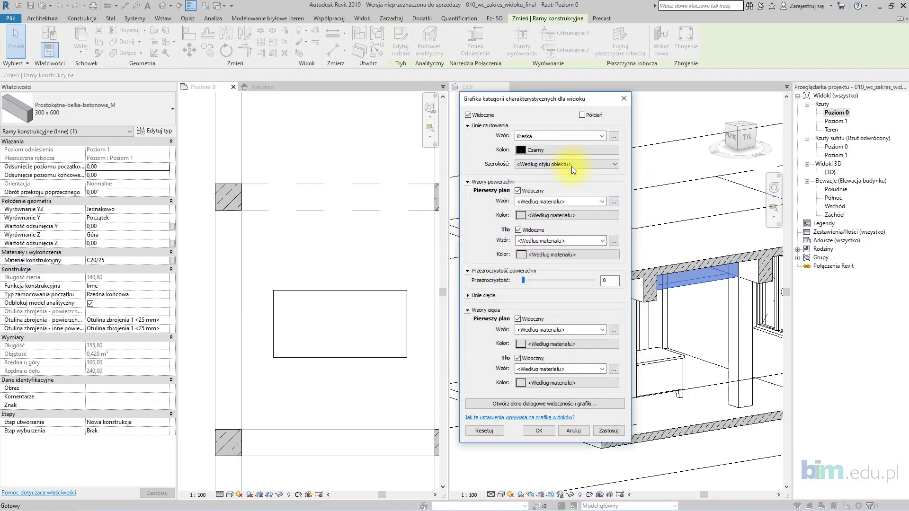
left_click(570, 163)
left_click(565, 198)
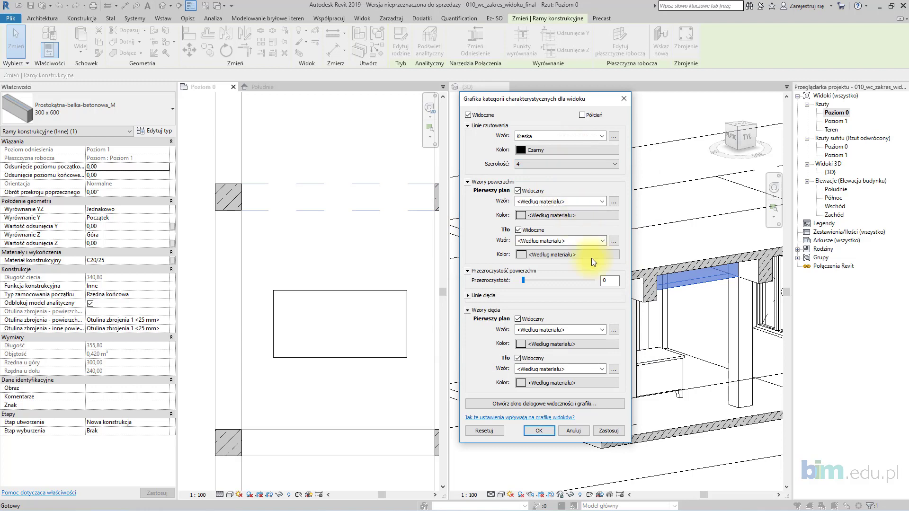
left_click(610, 430)
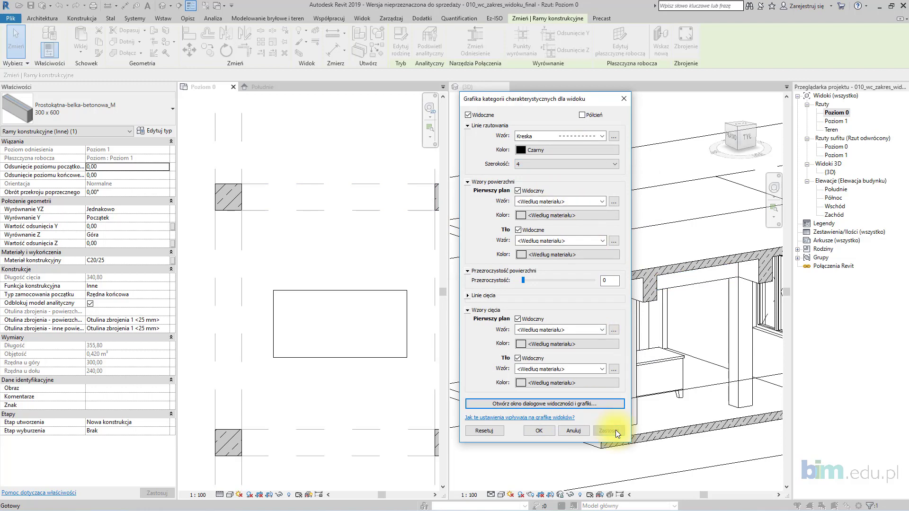
left_click(538, 430)
scroll(365, 378, "down", 3)
middle_click_drag(362, 372, 294, 308)
left_click(423, 315)
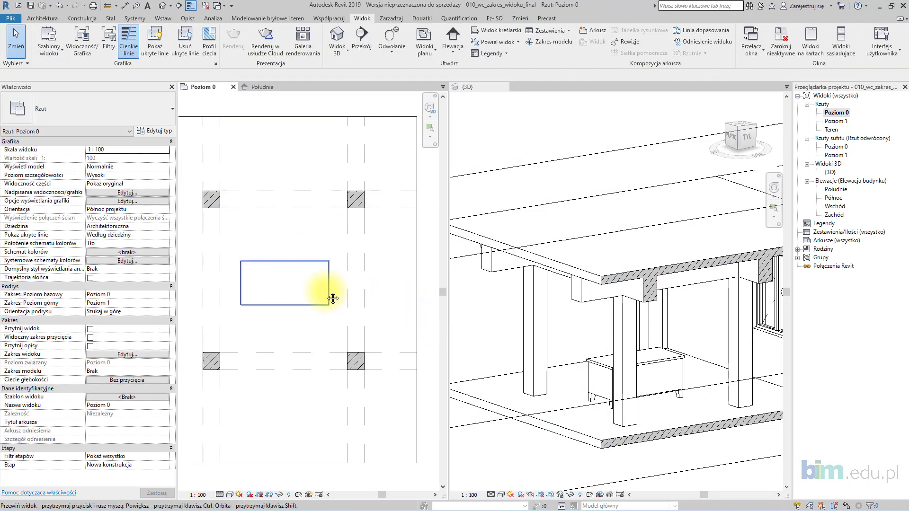
Open the visibility/graphics overrides of the Poziom 0 plan, select the Ramy konstrukcyjne category and widen the projection Linie column
middle_click_drag(331, 228, 336, 230)
middle_click_drag(245, 228, 248, 229)
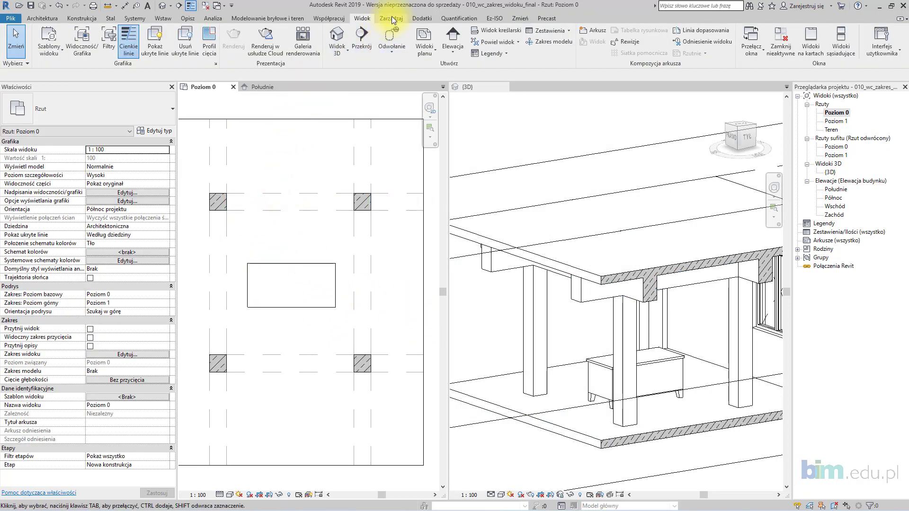
left_click(87, 52)
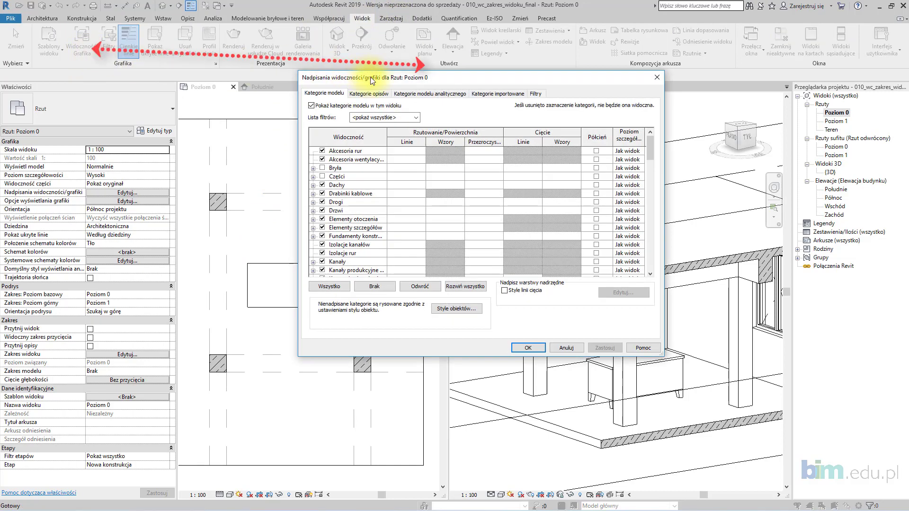
left_click_drag(775, 342, 813, 459)
scroll(553, 209, "down", 10)
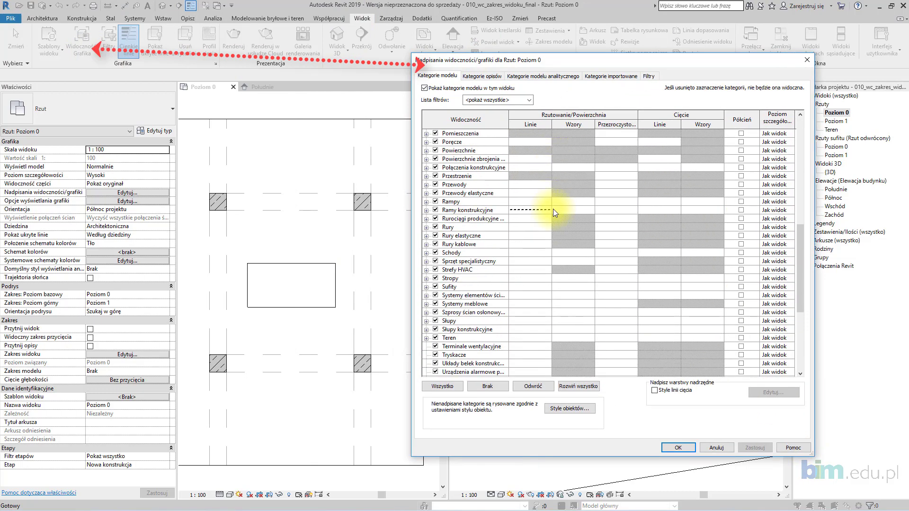
left_click(461, 210)
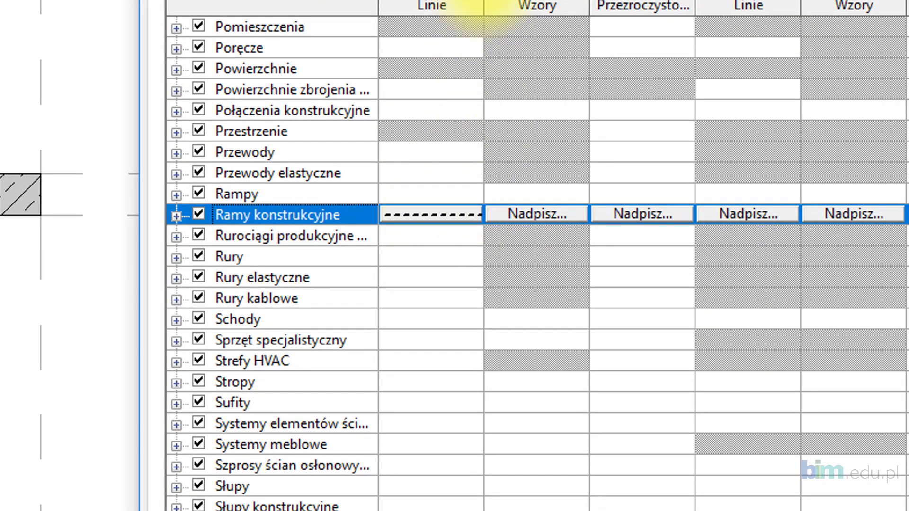
left_click_drag(483, 8, 518, 8)
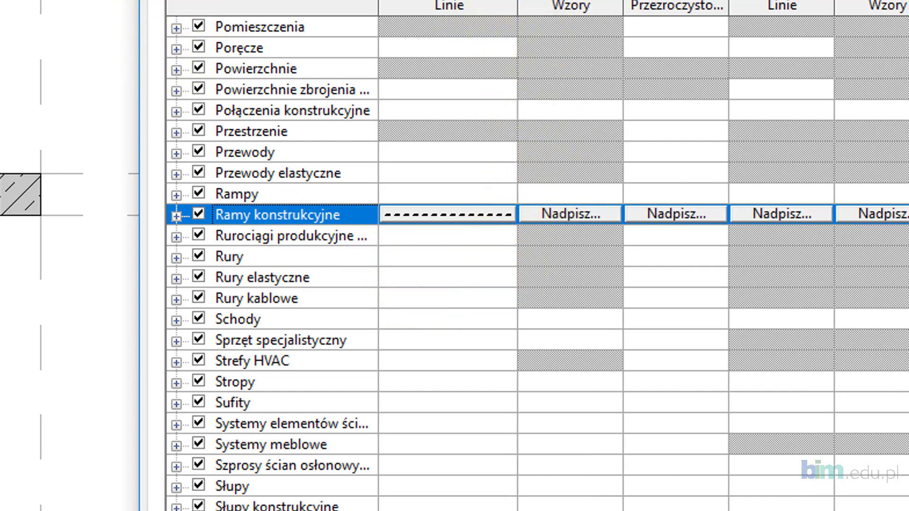
left_click_drag(189, 0, 176, 0)
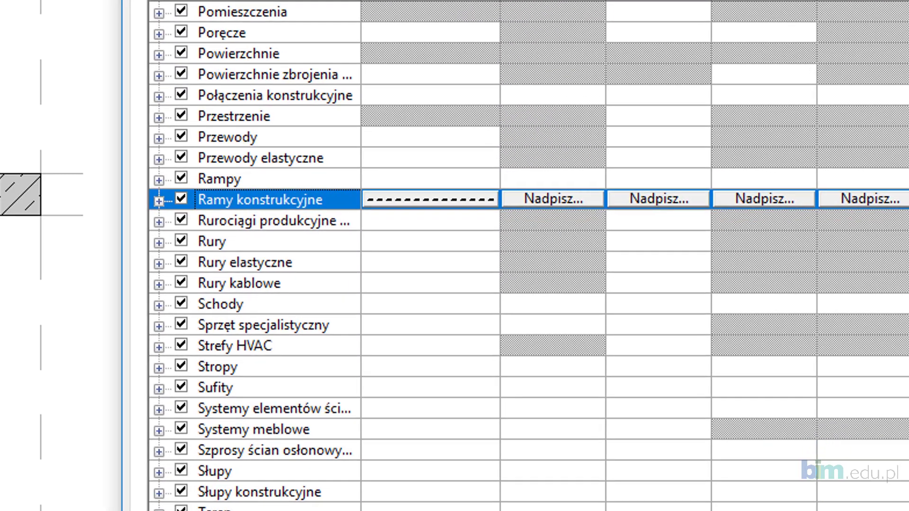
Set the Ramy konstrukcyjne projection line colour to red (Czerwony), then apply and accept the visibility/graphics overrides
left_click(418, 200)
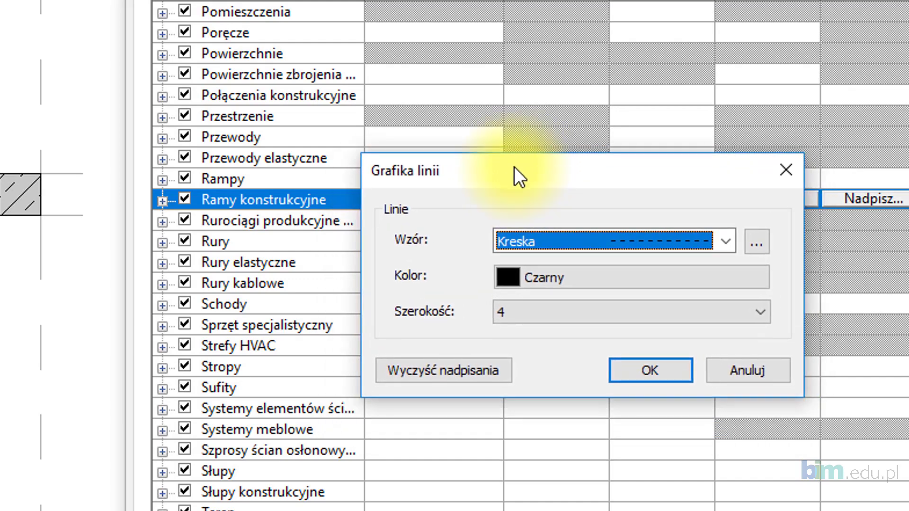
left_click(701, 278)
left_click(371, 304)
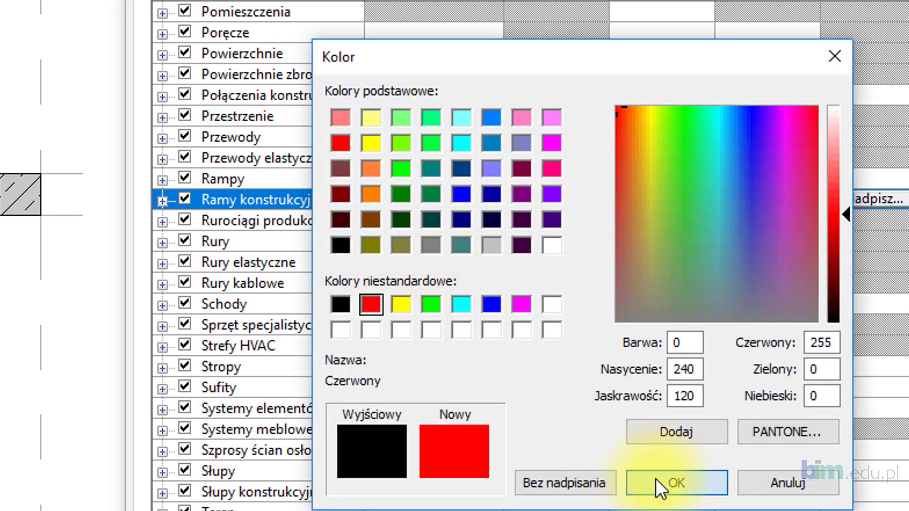
left_click(662, 482)
left_click(649, 369)
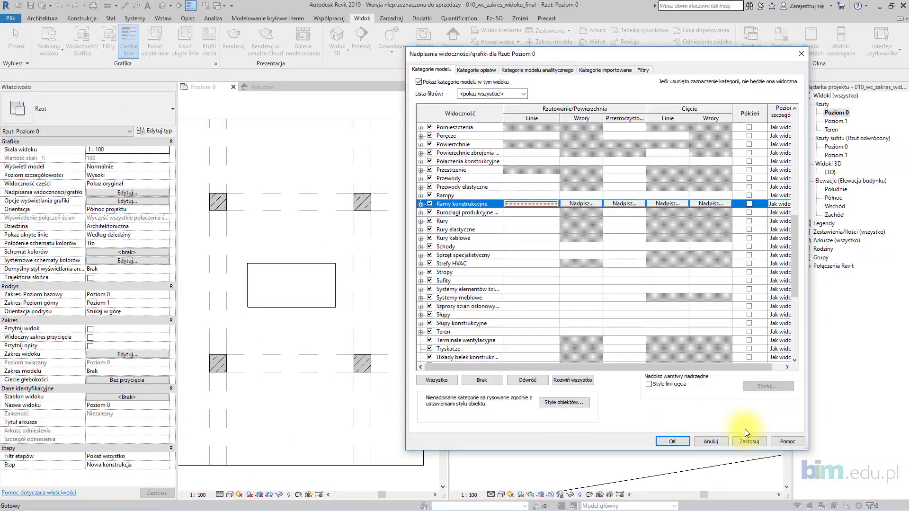
left_click(767, 468)
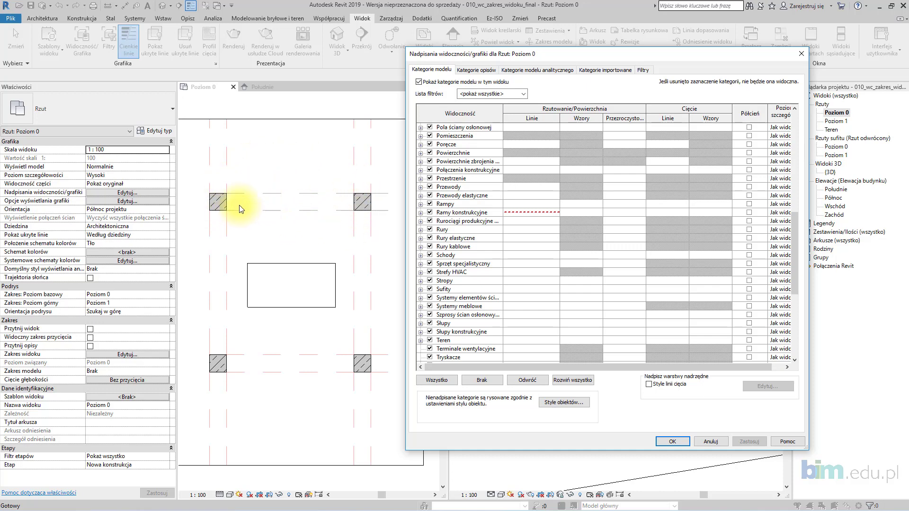
left_click(672, 442)
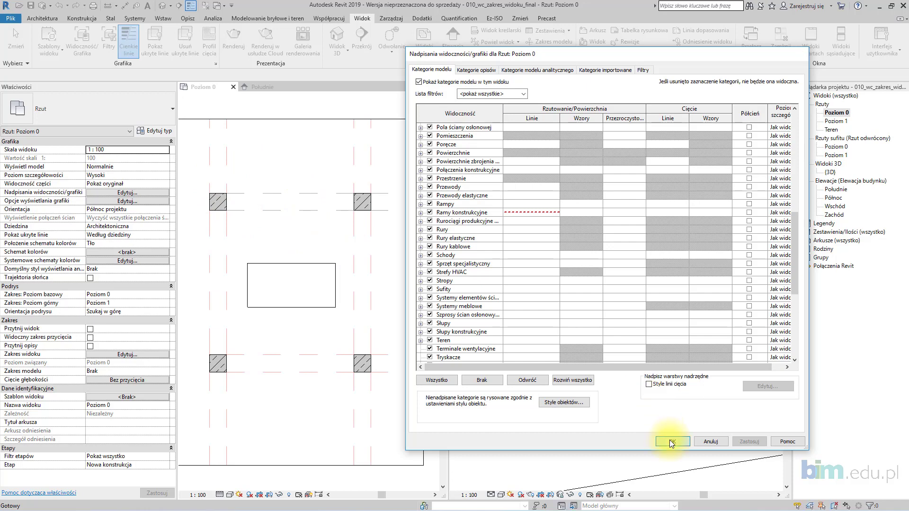
Open the by-element graphics override of the horizontal beam above the desk and set its projection line pattern to <Według nadpisania kategorii>
left_click(322, 212)
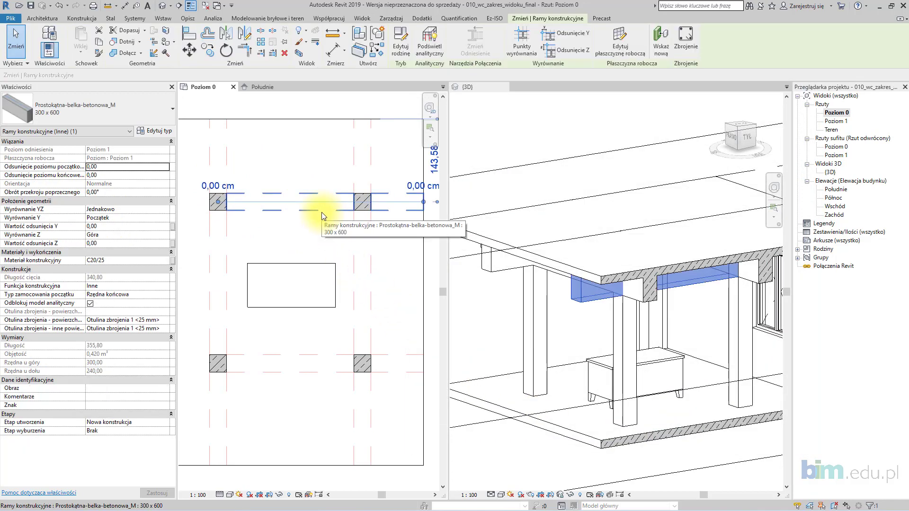
right_click(322, 212)
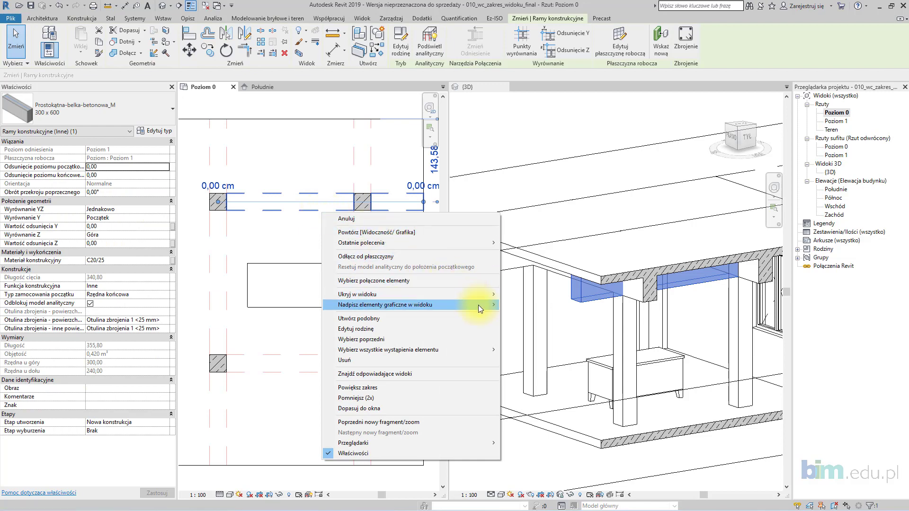
mouse_move(480, 305)
left_click(512, 304)
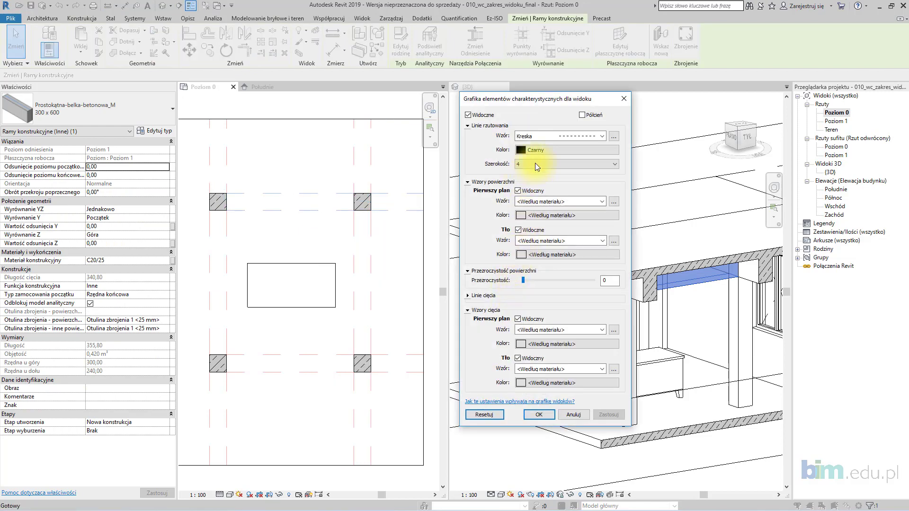
left_click(558, 137)
scroll(555, 146, "up", 1)
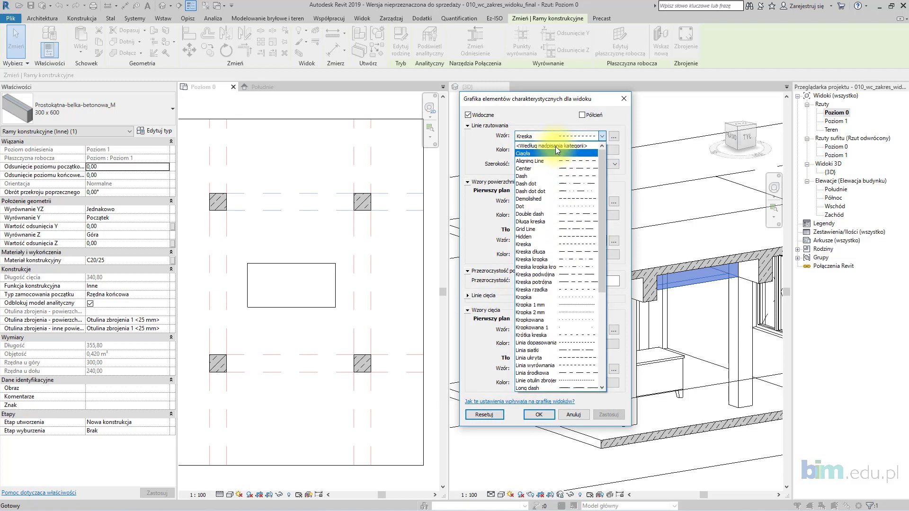
left_click(555, 145)
Clear the beam's projection line colour override, set its line weight to <Według nadpisania kategorii>, and apply and accept the element overrides
left_click(555, 147)
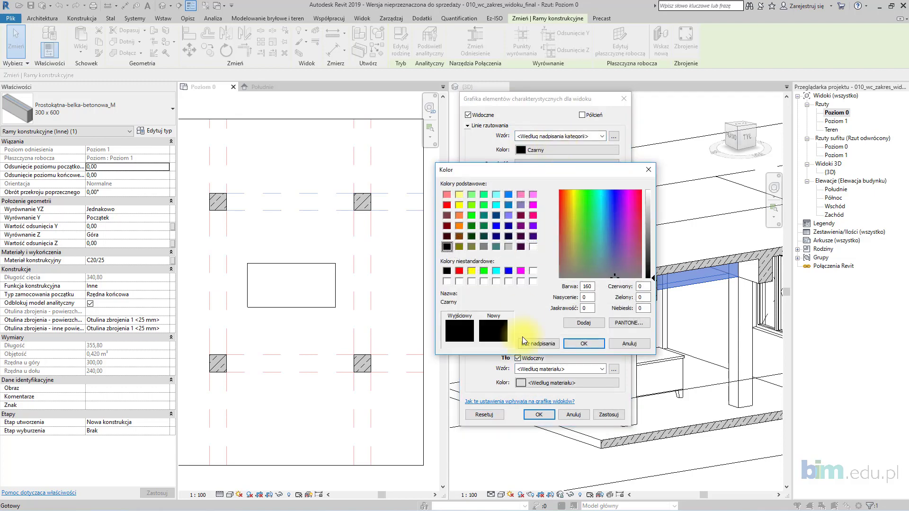
left_click(509, 344)
left_click(572, 164)
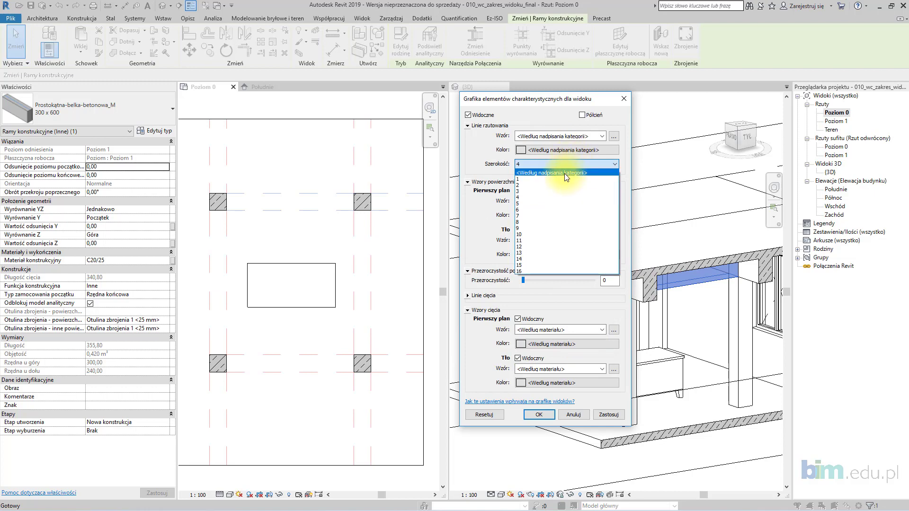
left_click(564, 172)
left_click(609, 415)
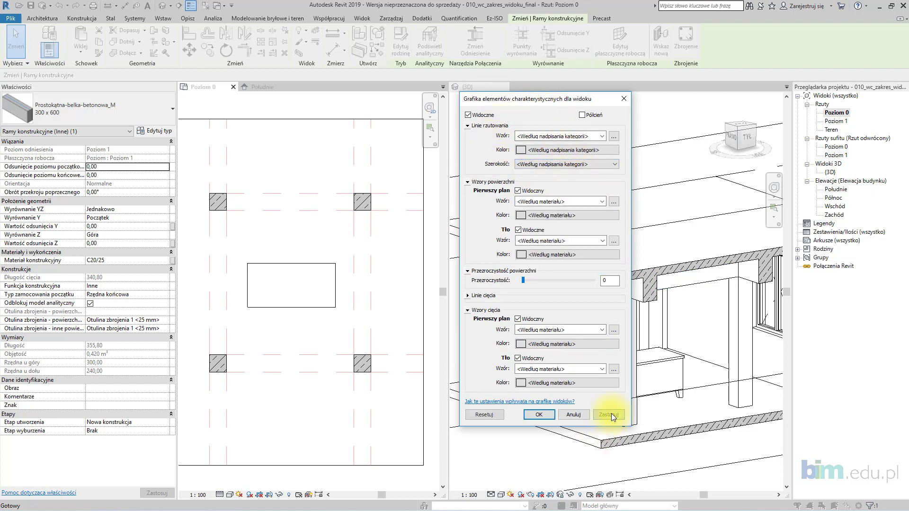
left_click(544, 415)
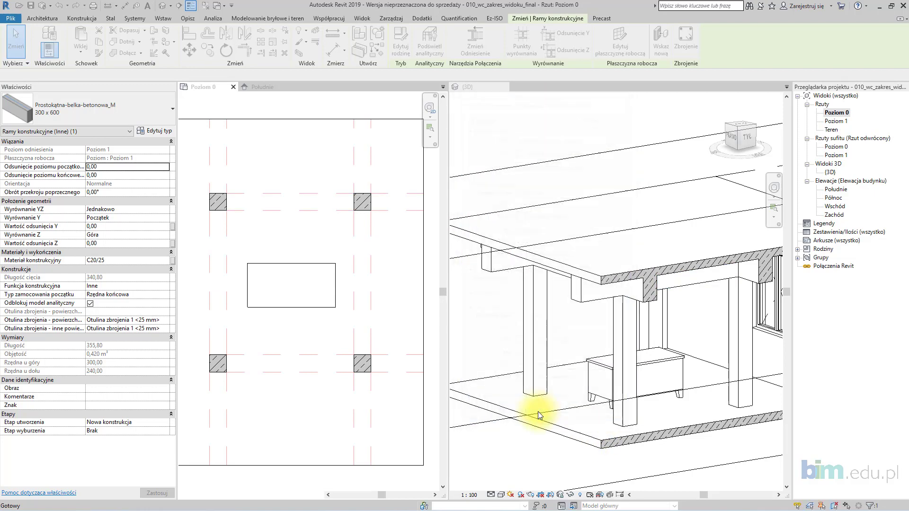
Compare the dashed beam lines in the Poziom 0 plan at scales 1:50 and 1:20, returning the view scale to 1:100
left_click(197, 495)
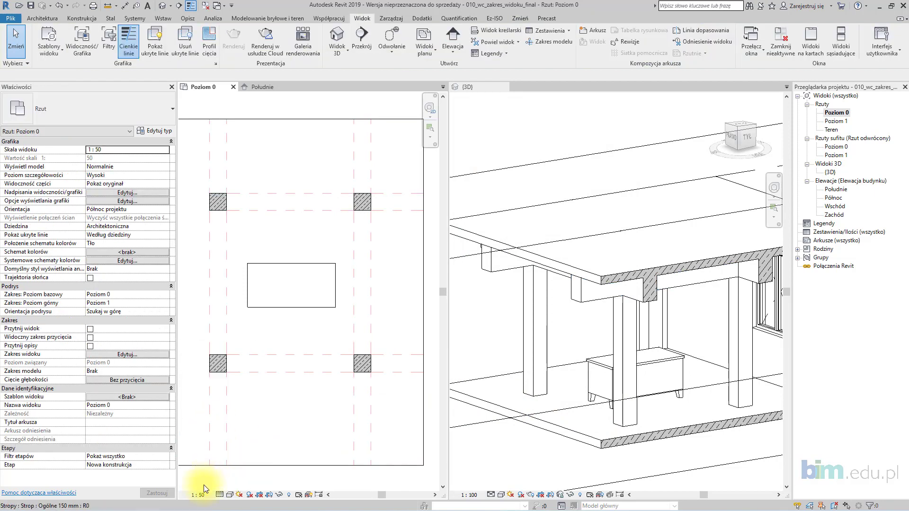
left_click(198, 495)
left_click(214, 403)
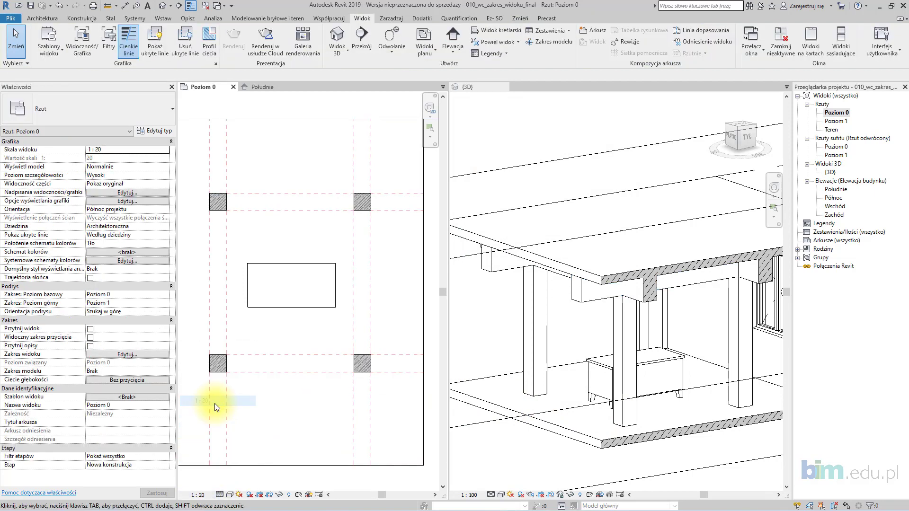
left_click(201, 495)
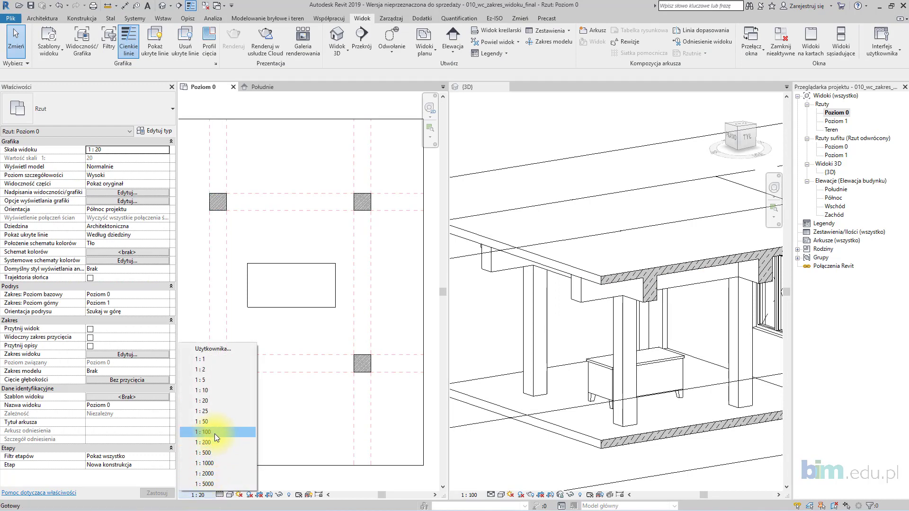
left_click(215, 432)
left_click(207, 496)
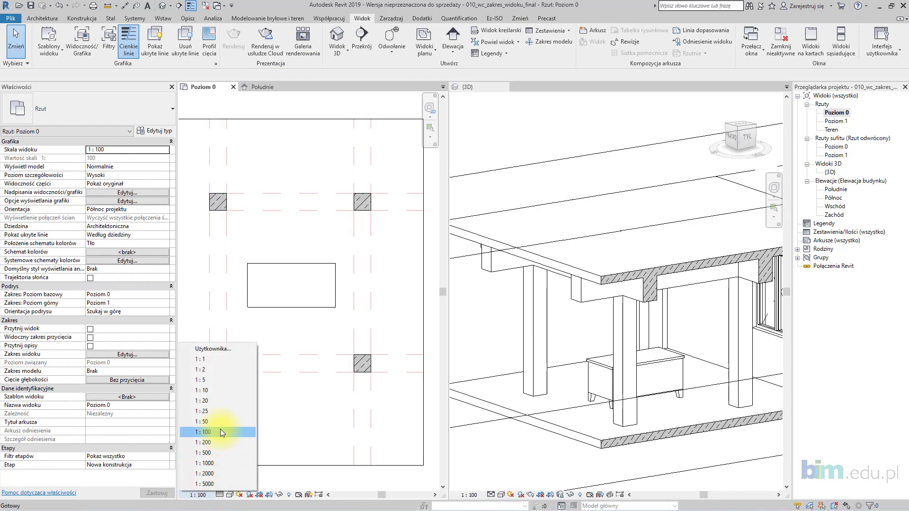
left_click(221, 419)
left_click(203, 497)
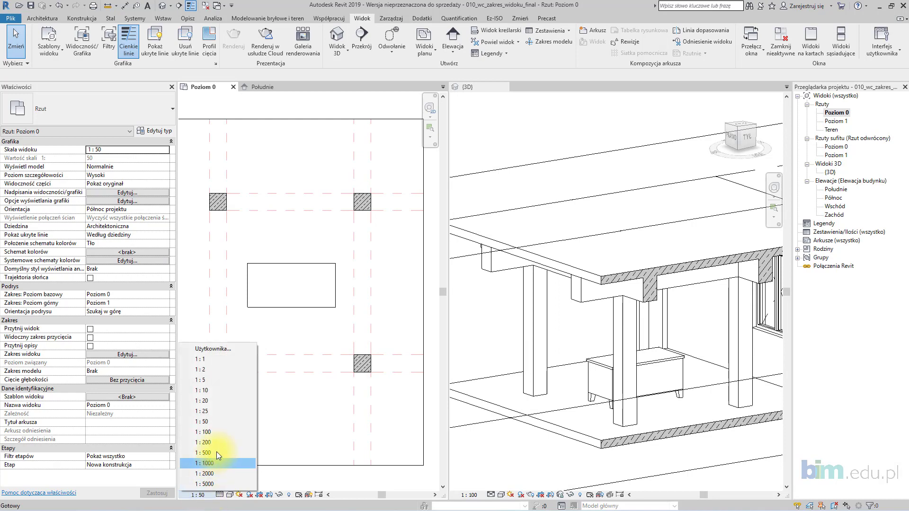
left_click(220, 433)
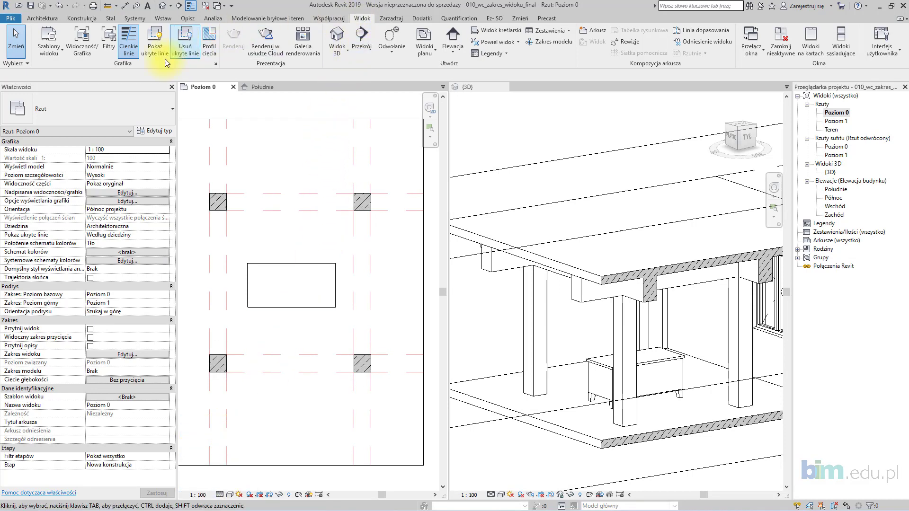
Set the Ramy konstrukcyjne projection line colour to black (Czarny) in the Poziom 0 plan's visibility/graphics overrides, then apply and accept them
left_click(89, 57)
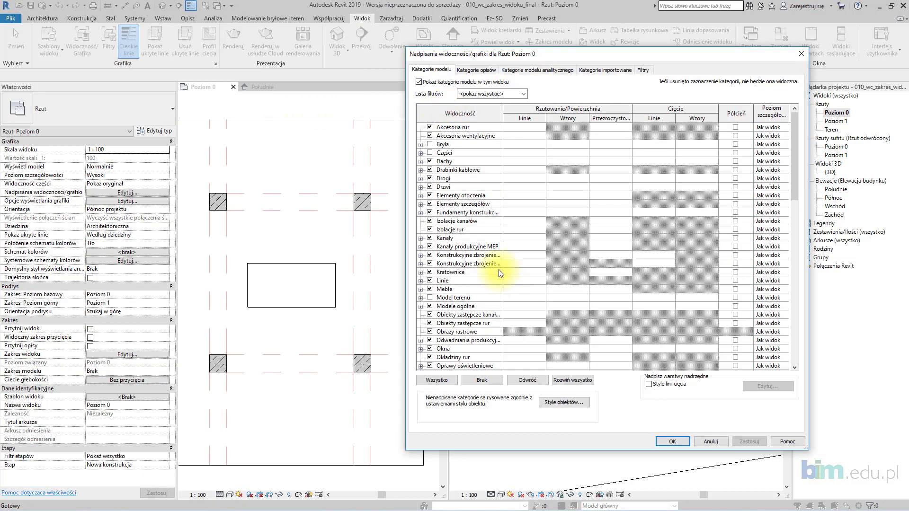
scroll(498, 269, "down", 7)
scroll(498, 269, "down", 4)
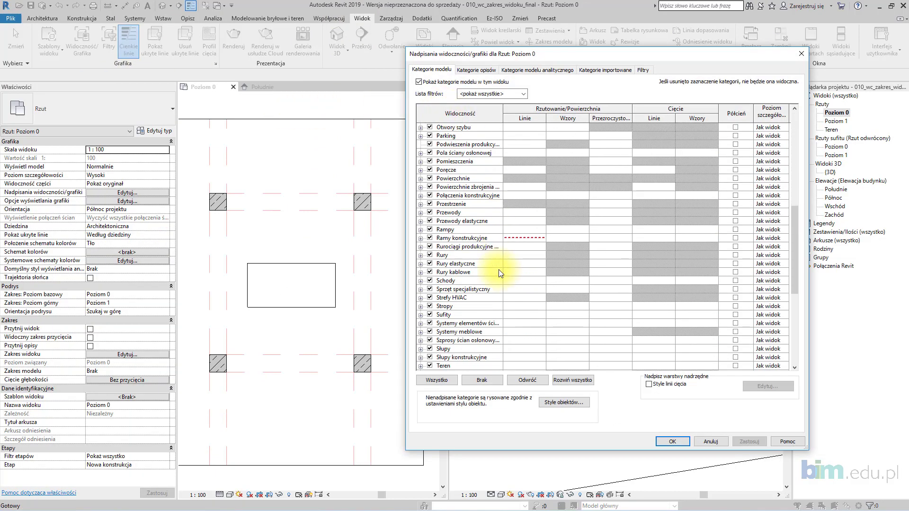
left_click(448, 239)
left_click(527, 238)
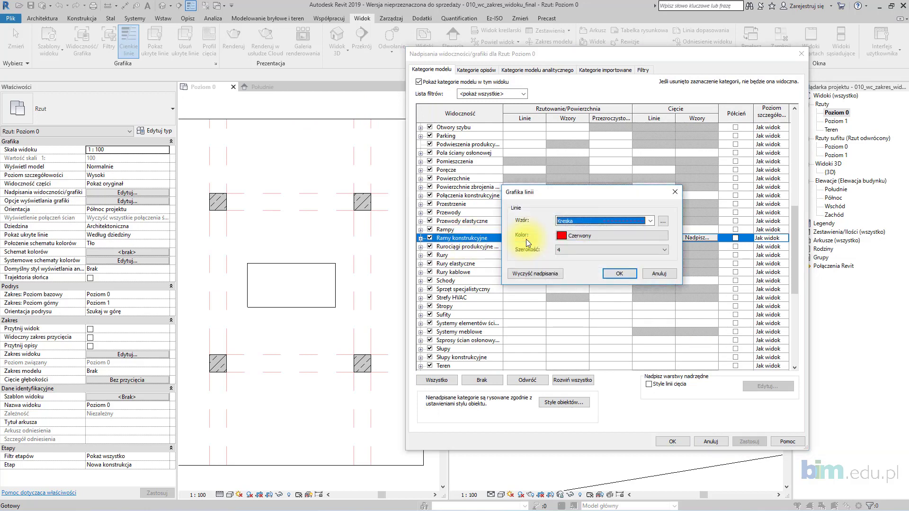
left_click(566, 236)
left_click(492, 247)
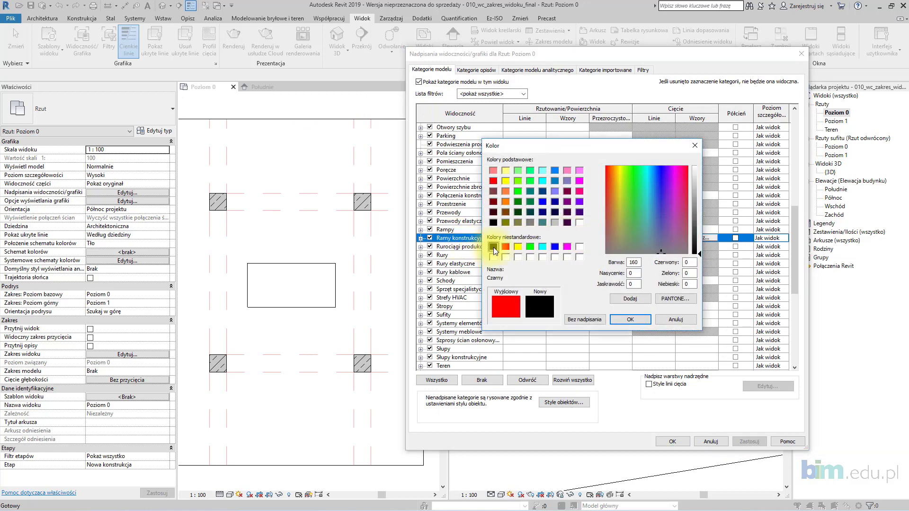
left_click(629, 319)
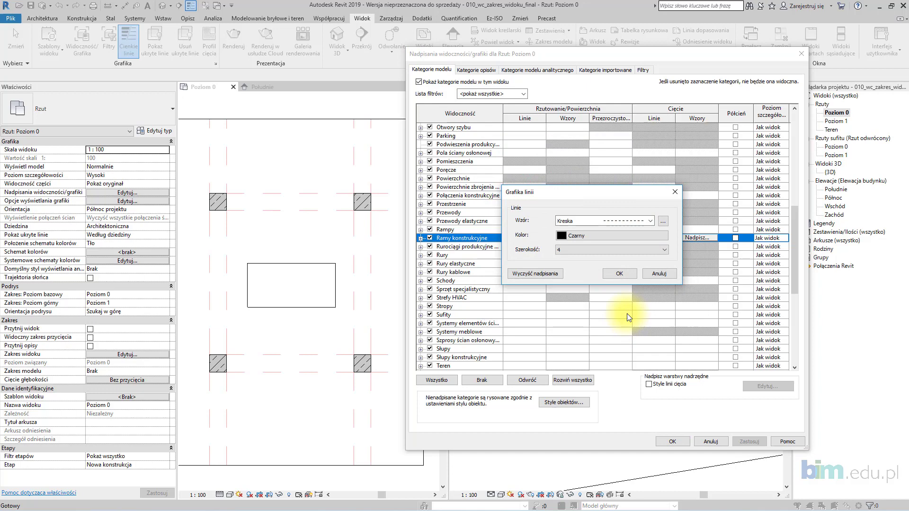
left_click(626, 275)
left_click(749, 440)
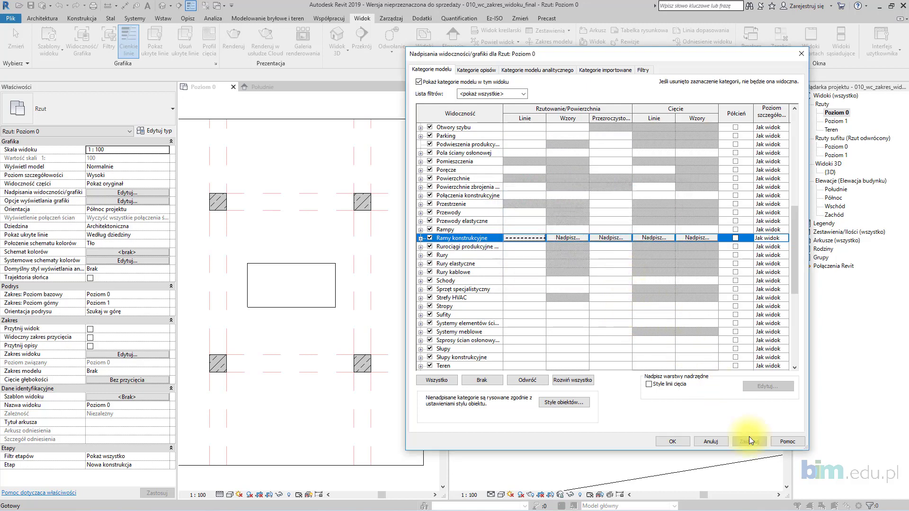
left_click(672, 441)
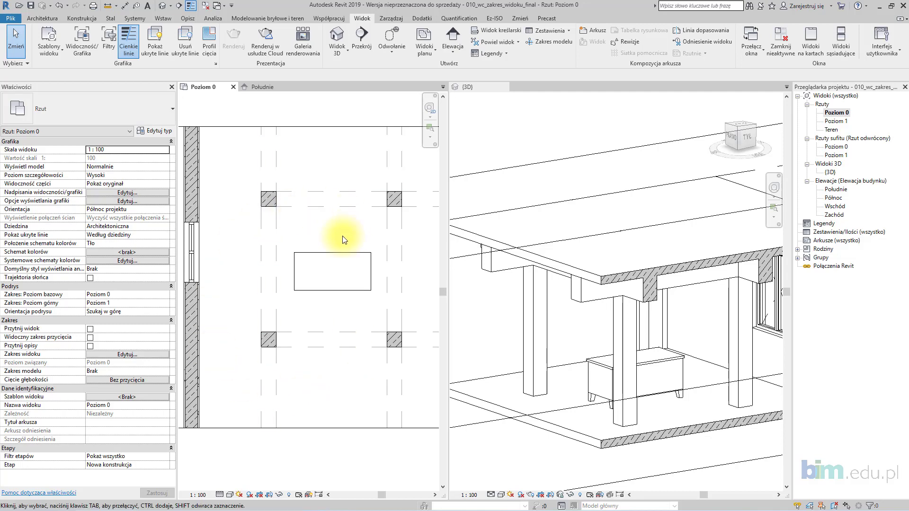
Set the halftone brightness to 100 in the project's halftone/underlay settings (Półcień/podrys) and accept the change
middle_click_drag(375, 234, 361, 231)
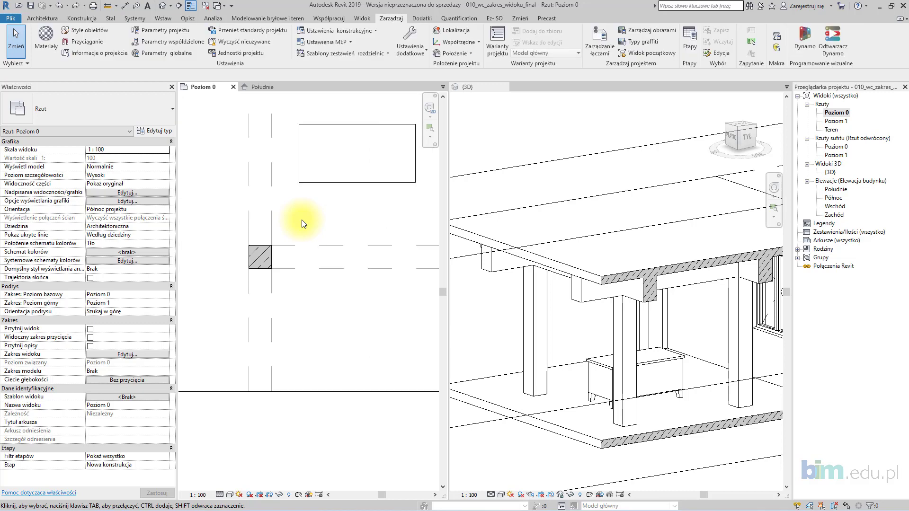
scroll(250, 251, "up", 5)
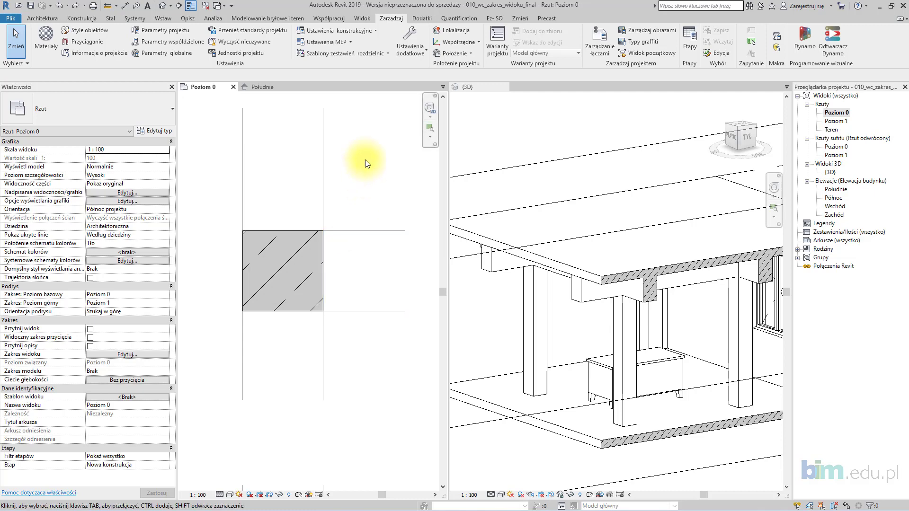
left_click(413, 50)
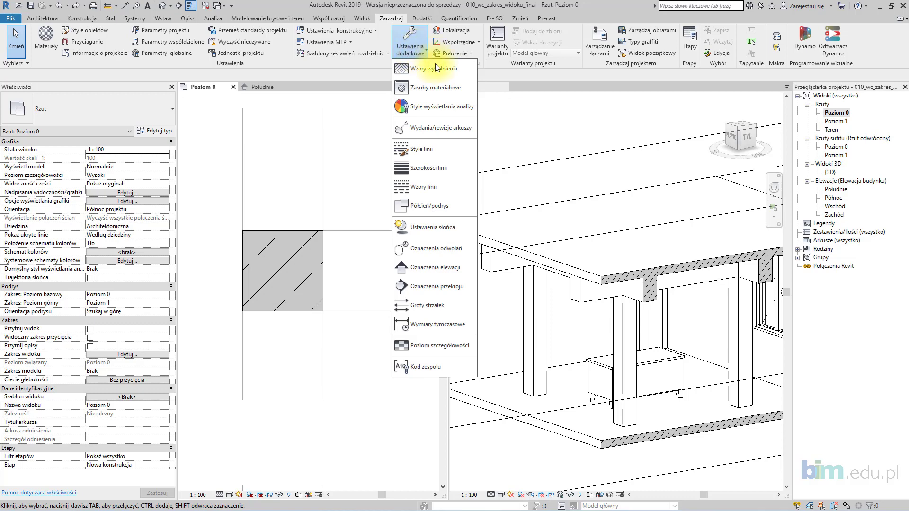
left_click(464, 206)
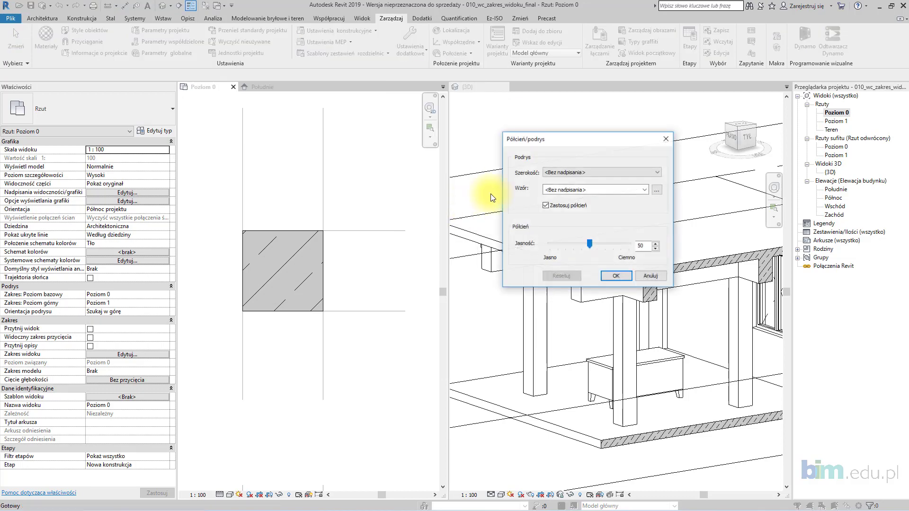
left_click_drag(541, 137, 510, 97)
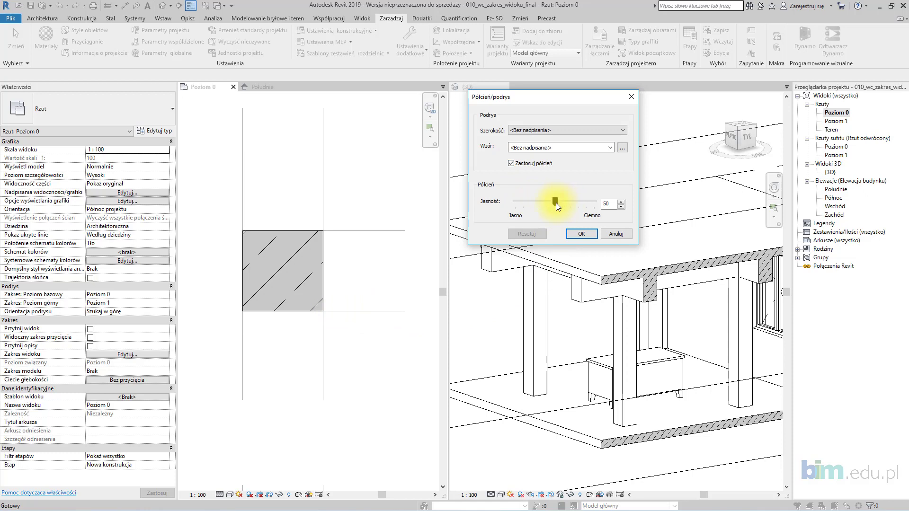
left_click_drag(555, 203, 608, 199)
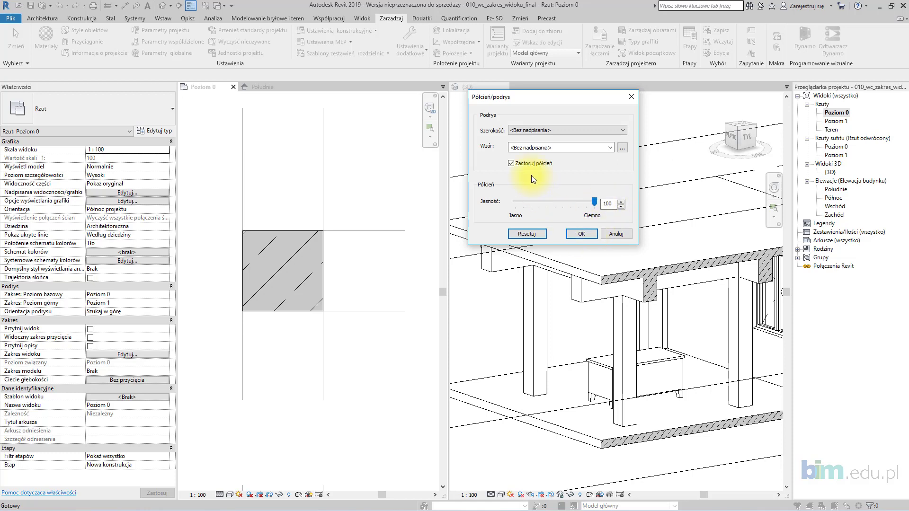
left_click(590, 235)
scroll(354, 275, "down", 1)
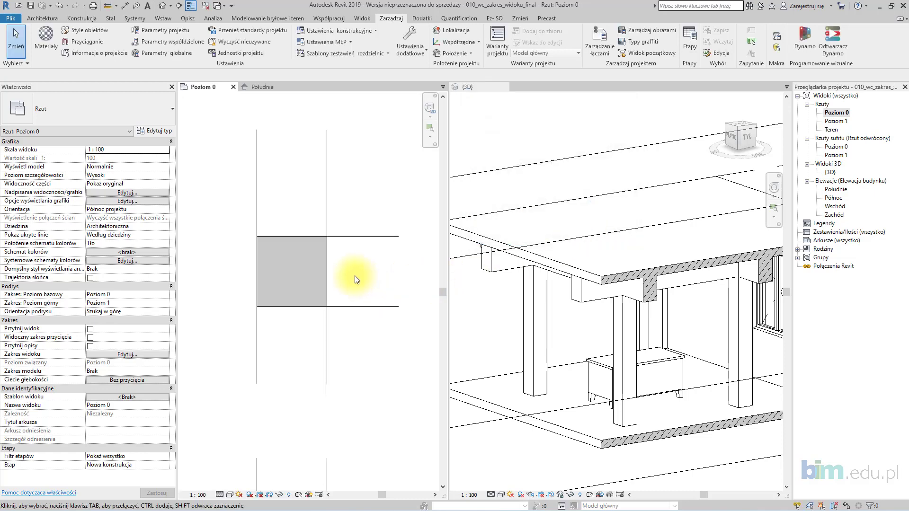
scroll(354, 275, "down", 4)
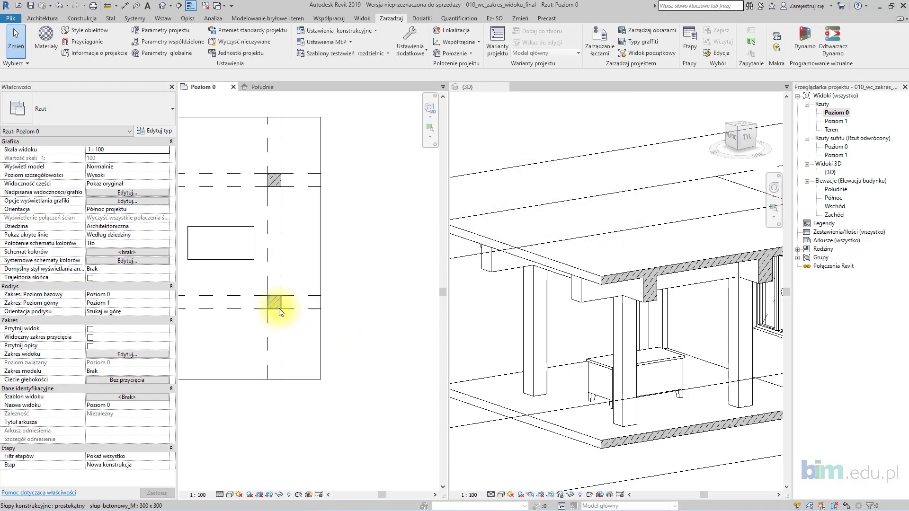
Turn off the Thin Lines display and check the true line weights of the beams around a column in the plan
scroll(280, 308, "up", 3)
middle_click_drag(201, 313, 419, 311)
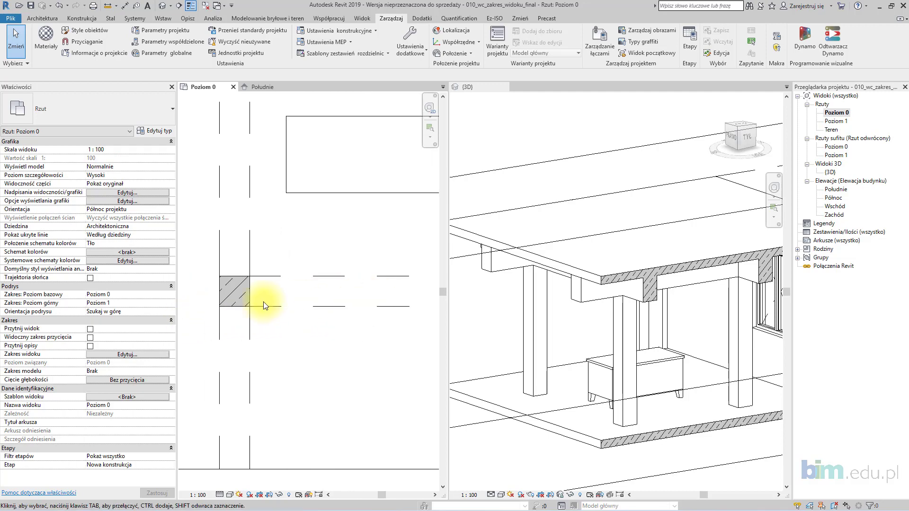
scroll(265, 305, "up", 4)
middle_click_drag(244, 309, 325, 308)
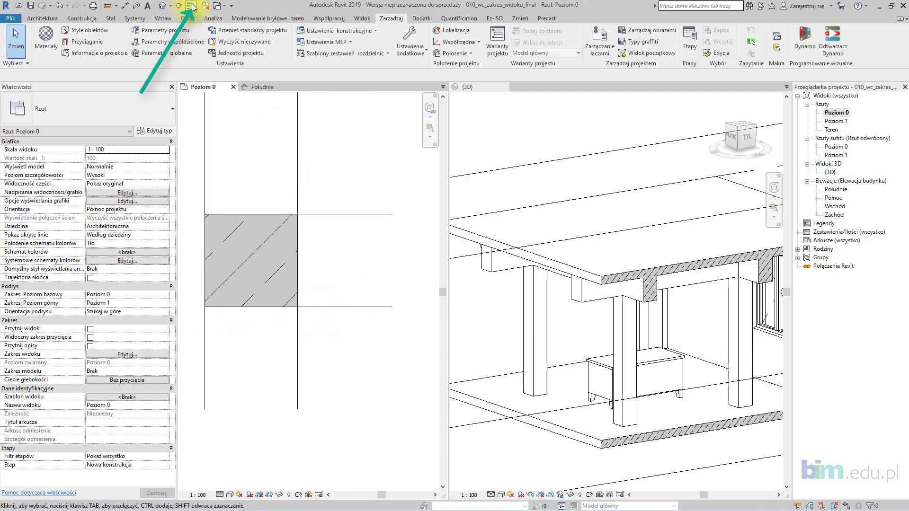
left_click(192, 7)
left_click(192, 7)
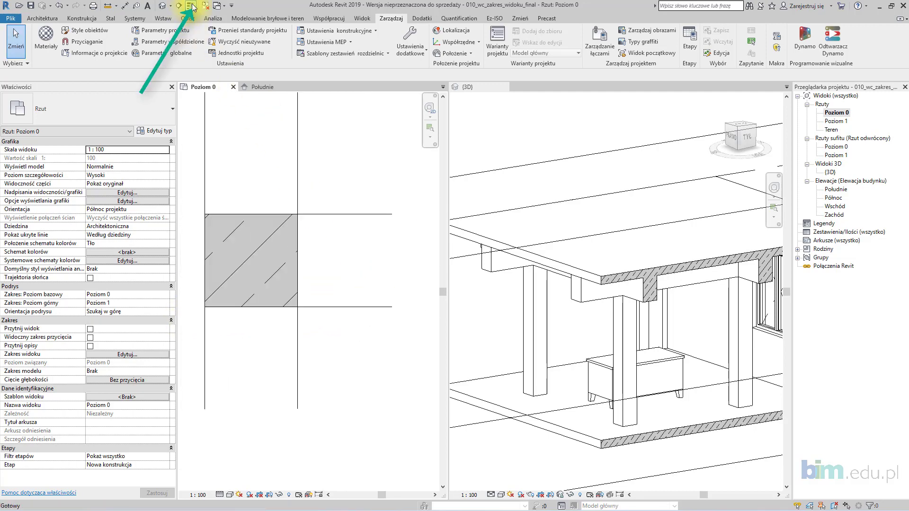
left_click(191, 6)
scroll(360, 243, "down", 3)
middle_click_drag(361, 231, 342, 238)
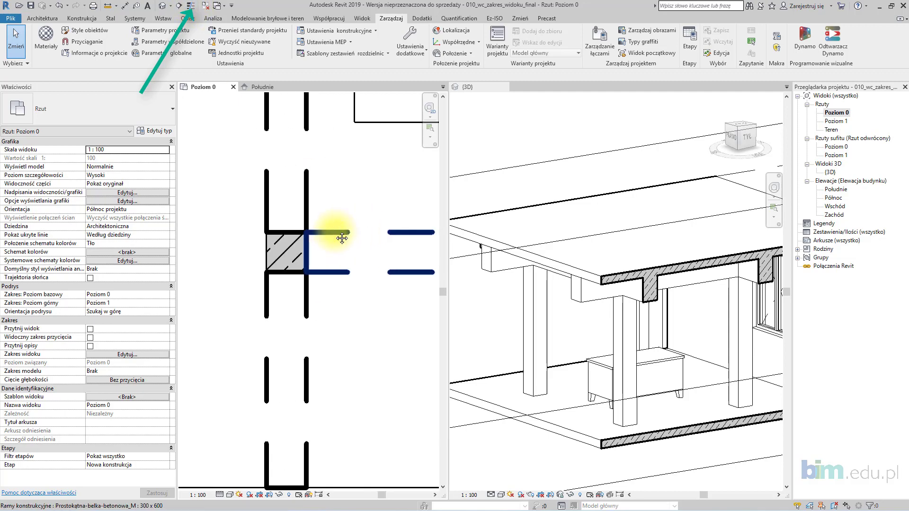
scroll(334, 231, "up", 2)
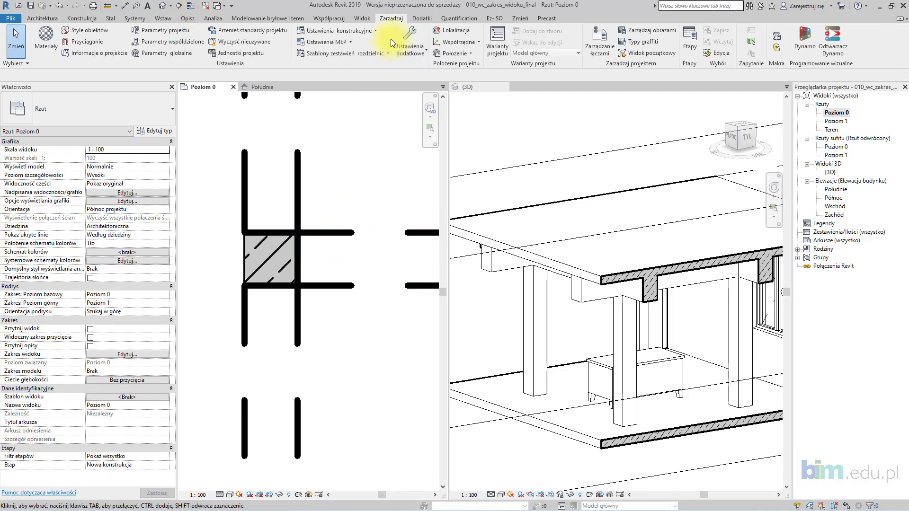
left_click(360, 19)
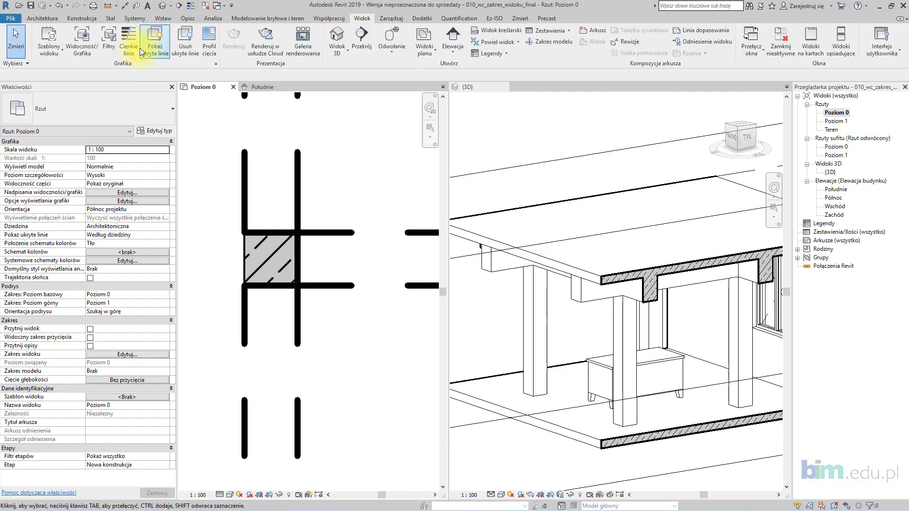
Set the Ramy konstrukcyjne projection line width to 2 in the Poziom 0 plan's visibility/graphics overrides and apply it
left_click(80, 49)
scroll(515, 236, "down", 10)
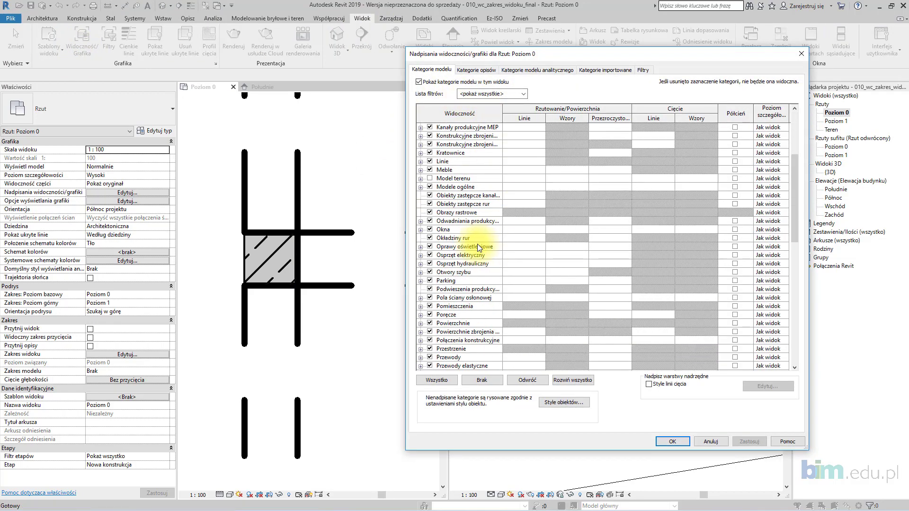
left_click(524, 247)
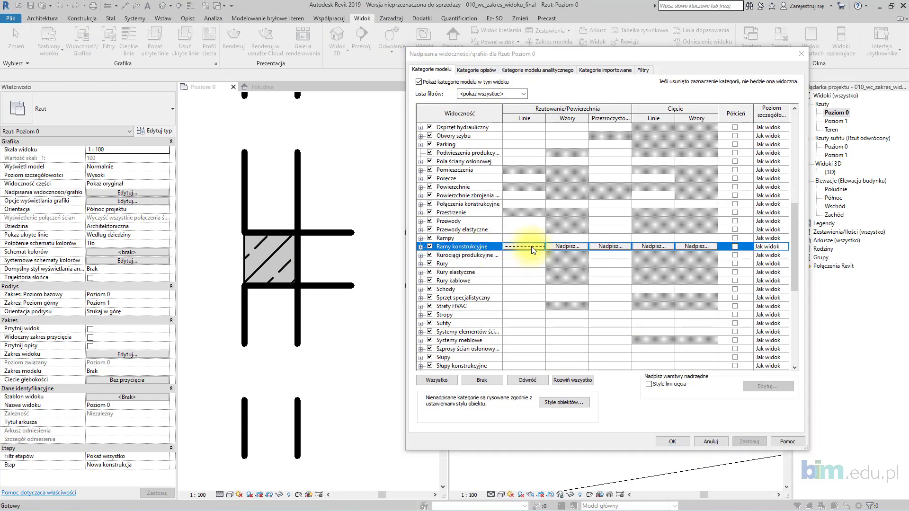
left_click(531, 246)
left_click(566, 250)
left_click(566, 270)
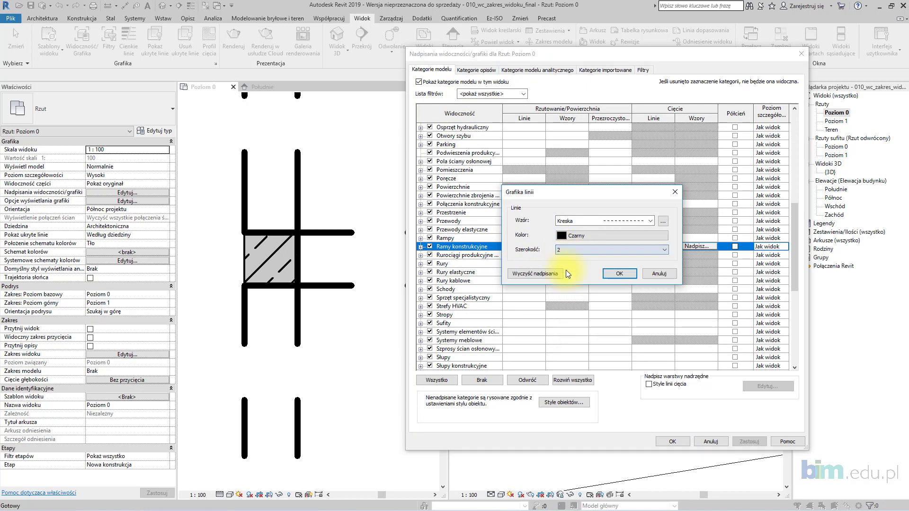
left_click(620, 275)
left_click(743, 441)
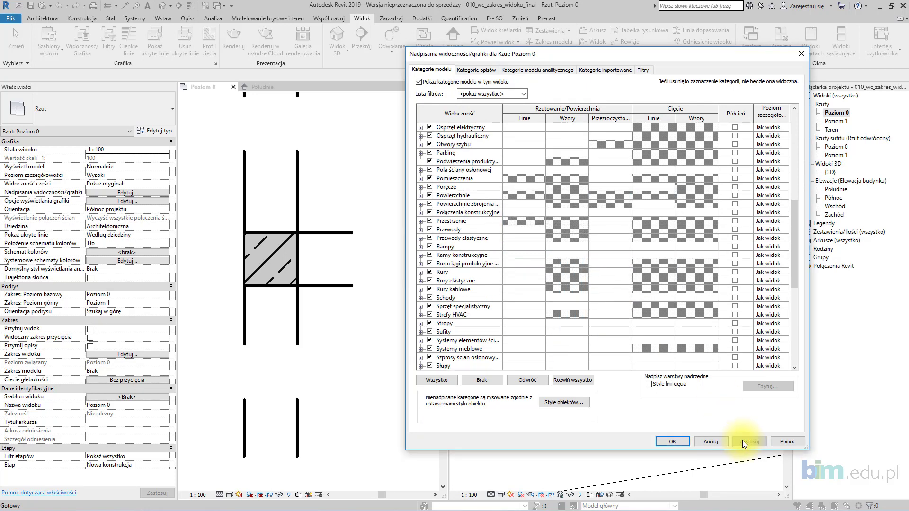
Set the Ramy konstrukcyjne projection line width to 1, accept the overrides and check the dashed beam lines in the plan
left_click(528, 255)
left_click(528, 254)
left_click(563, 248)
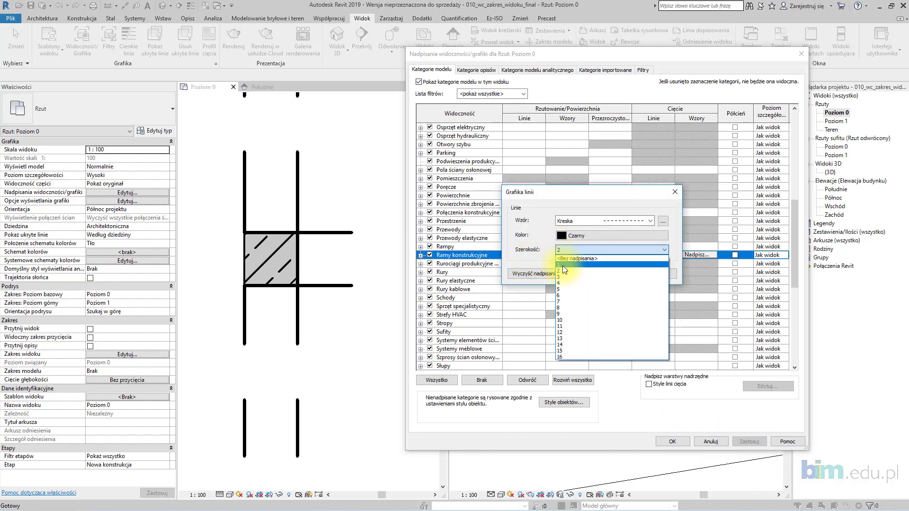
left_click(562, 264)
left_click(620, 274)
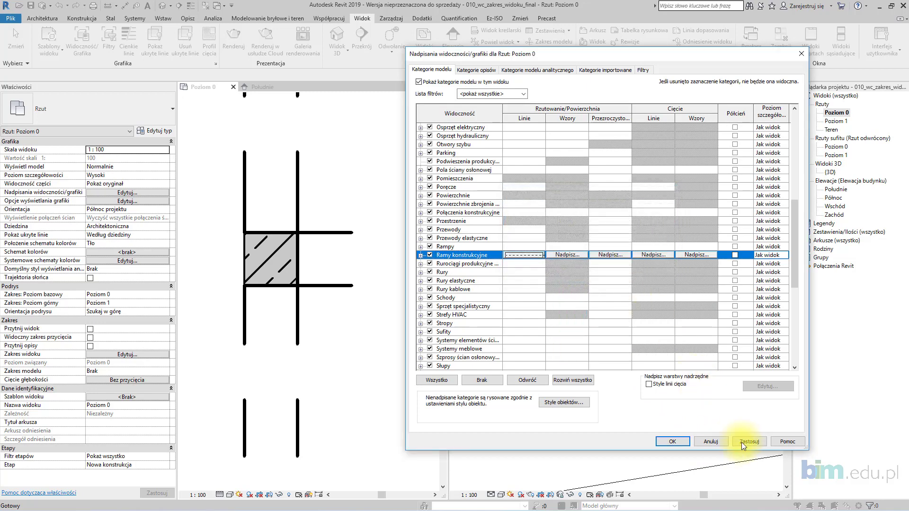
left_click(742, 442)
left_click(682, 441)
scroll(374, 327, "up", 3)
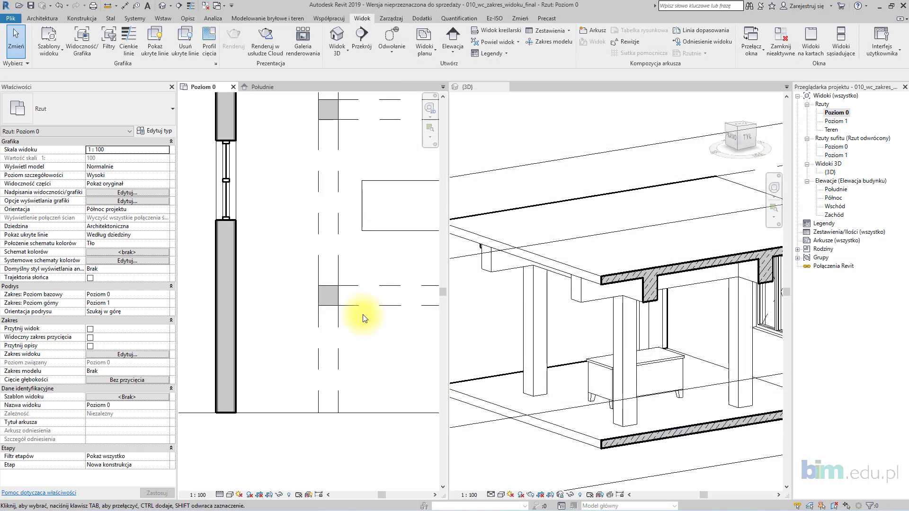
mouse_move(363, 314)
middle_mouse_down()
mouse_move(309, 318)
mouse_move(269, 343)
middle_mouse_up()
scroll(269, 343, "up", 1)
middle_click_drag(326, 254, 330, 279)
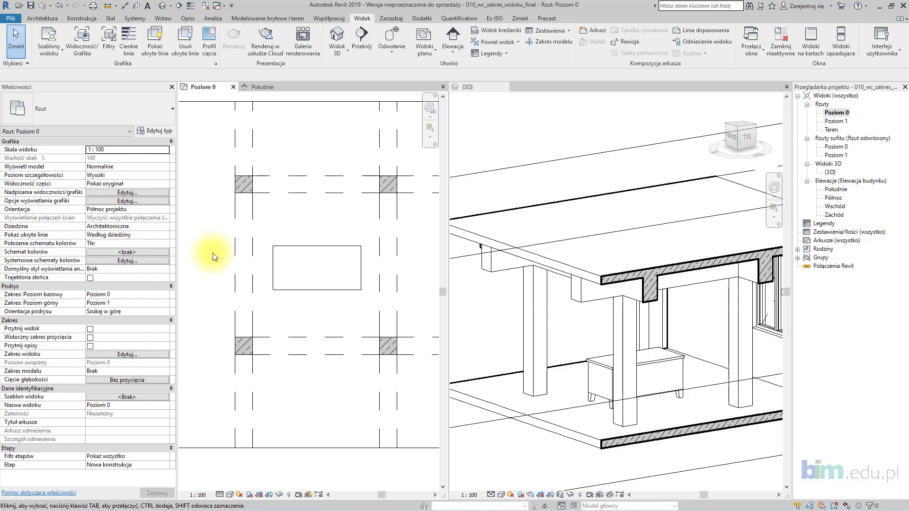
Review the type properties and the view range (Zakres widoku) of the Poziom 0 floor plan
left_click(154, 130)
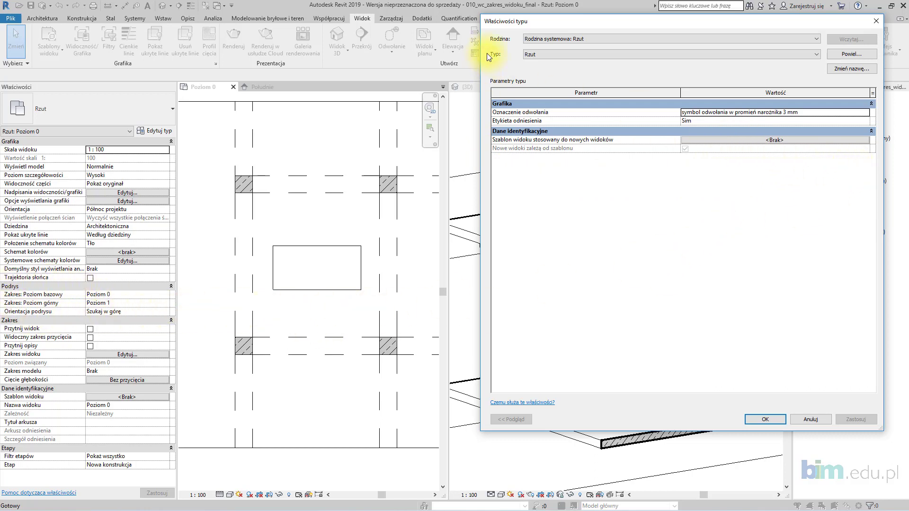
left_click(770, 419)
left_click(154, 357)
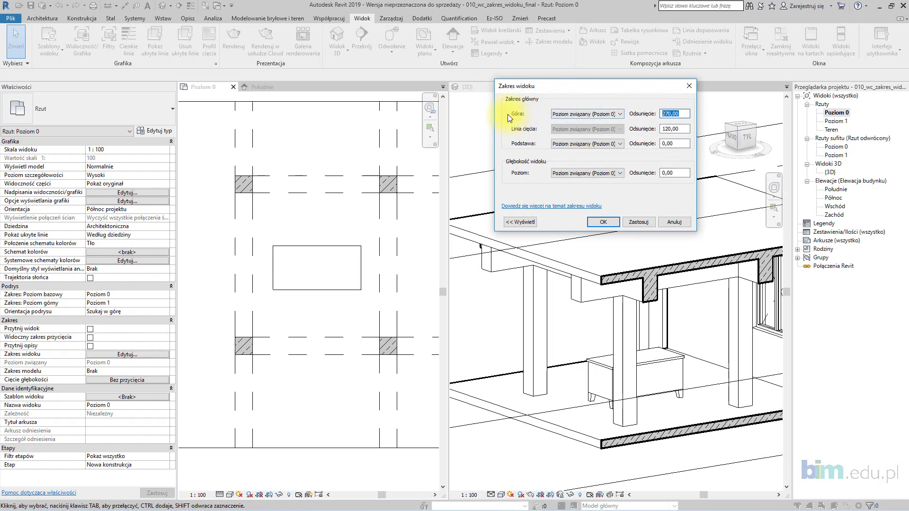
double_click(673, 113)
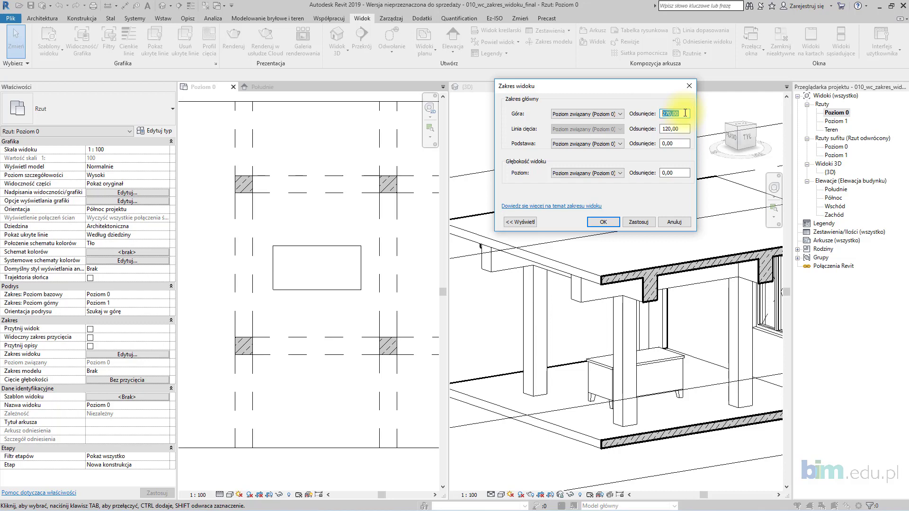
left_click(612, 222)
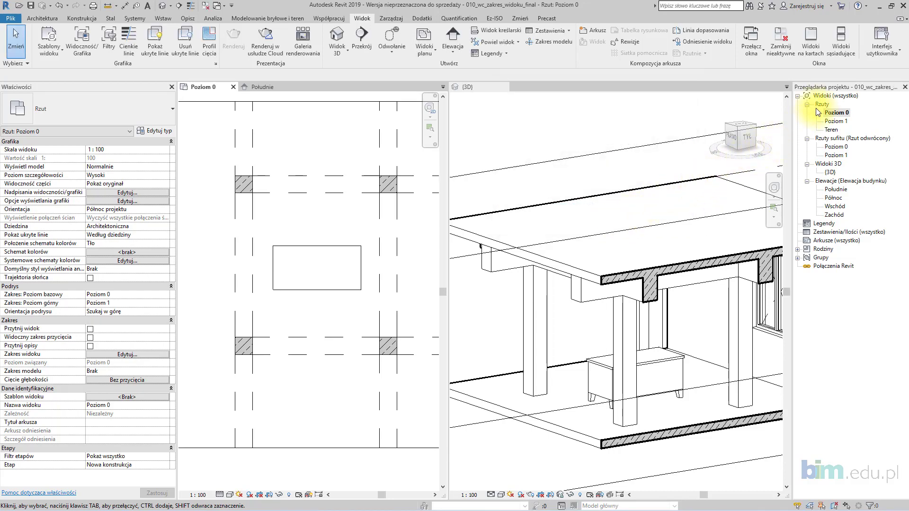
Create structural plans (Rzut konstrukcyjny) for levels Poziom 0 and Poziom 1
left_click(431, 55)
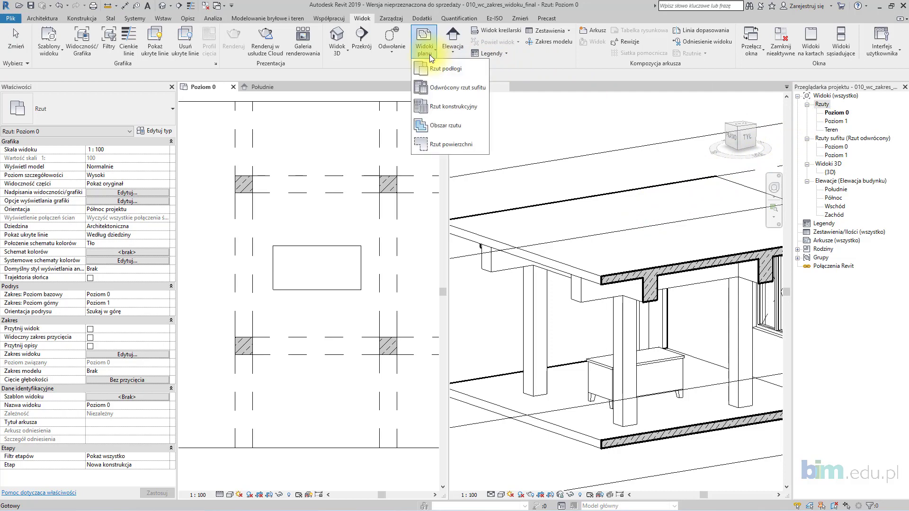
left_click(469, 106)
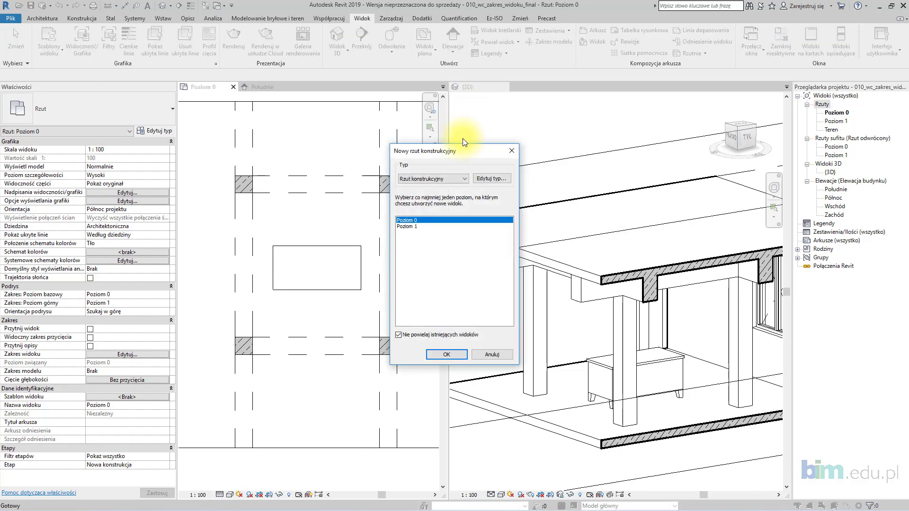
left_click_drag(461, 142, 546, 107)
left_click(514, 175, "shift")
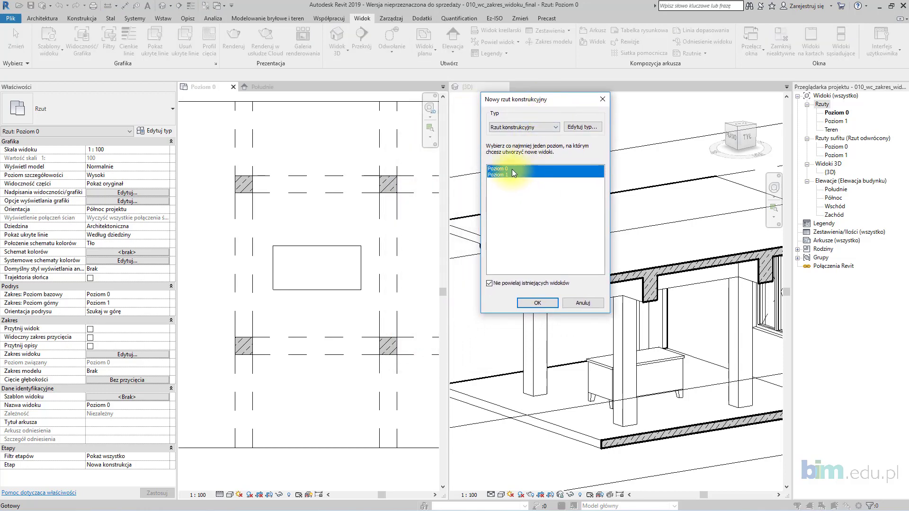
left_click(534, 303)
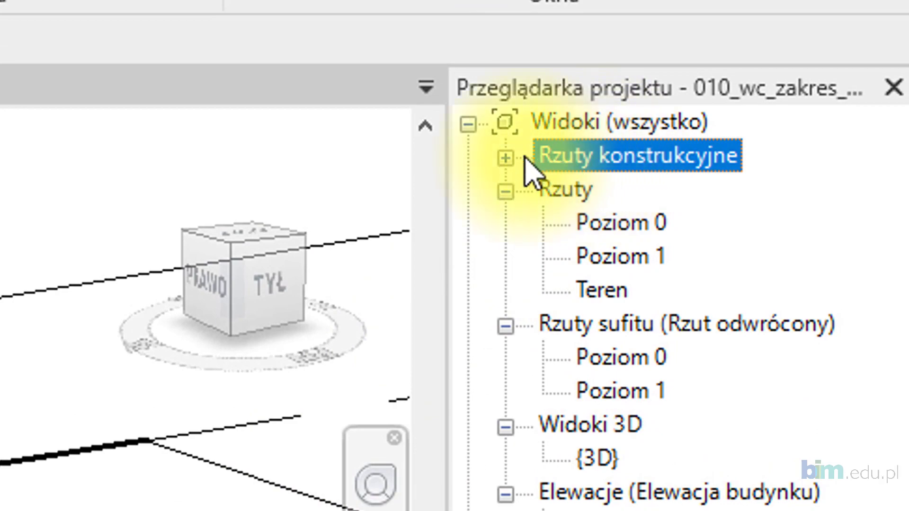
Open the Poziom 0 structural plan under Rzuty konstrukcyjne and look over its columns and slab outline
left_click(505, 158)
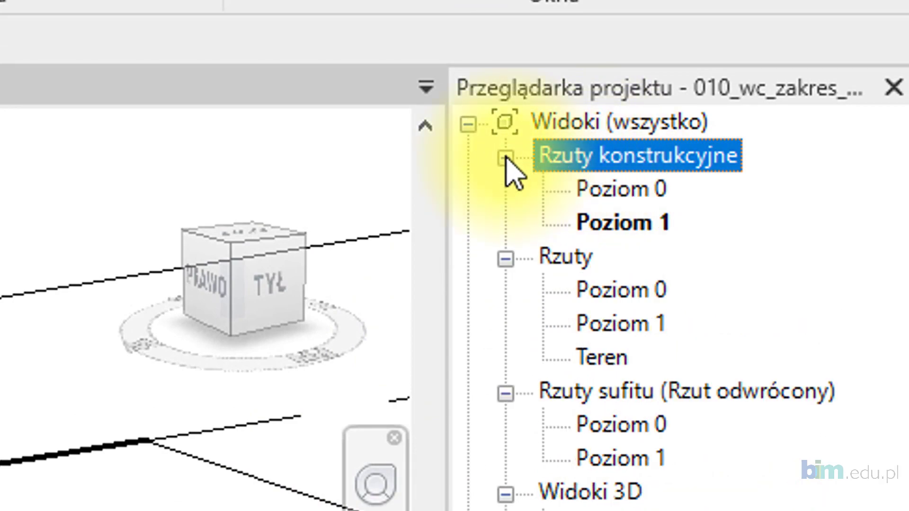
left_click(617, 192)
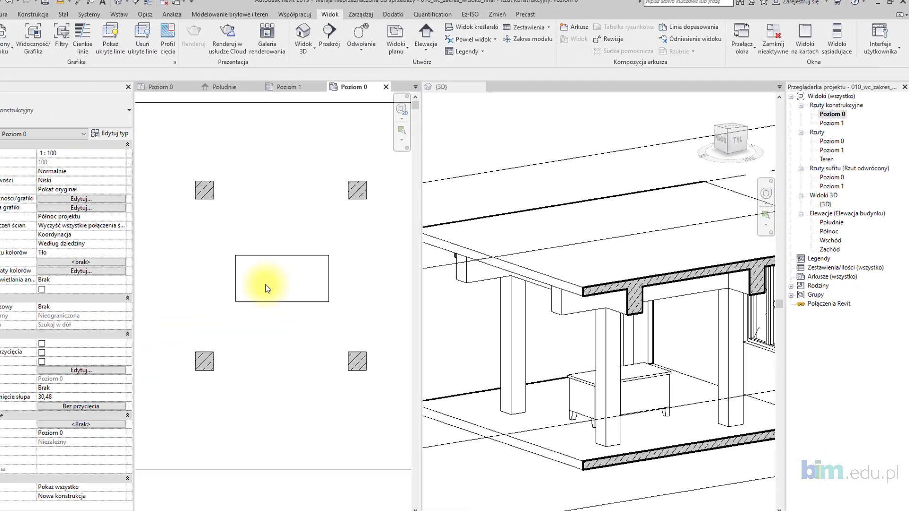
scroll(301, 271, "down", 2)
scroll(301, 271, "up", 2)
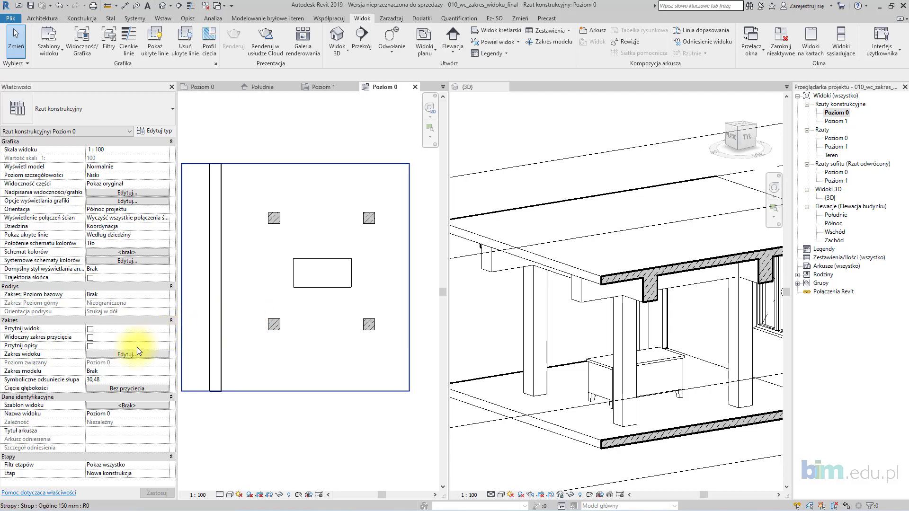
Examine the Poziom 0 structural plan's view range offsets against the sample range diagram, closing the settings without changes
left_click(124, 355)
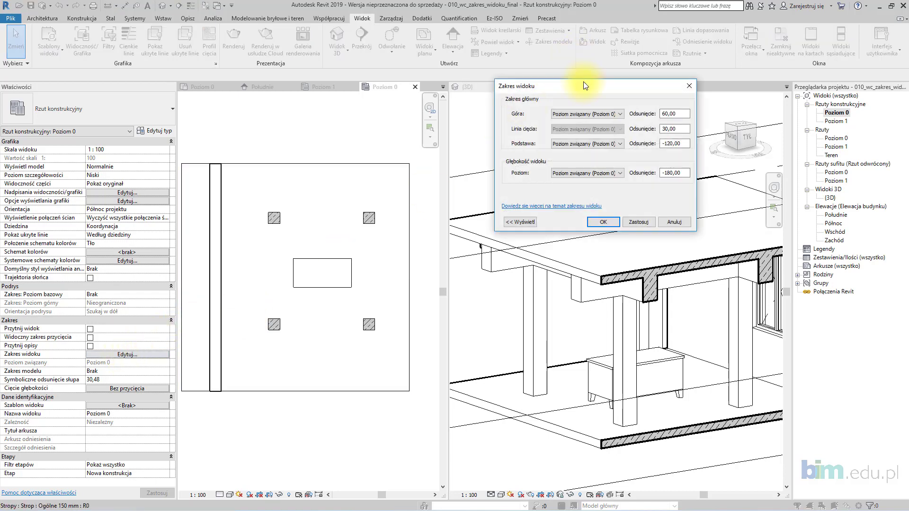
left_click_drag(591, 87, 302, 119)
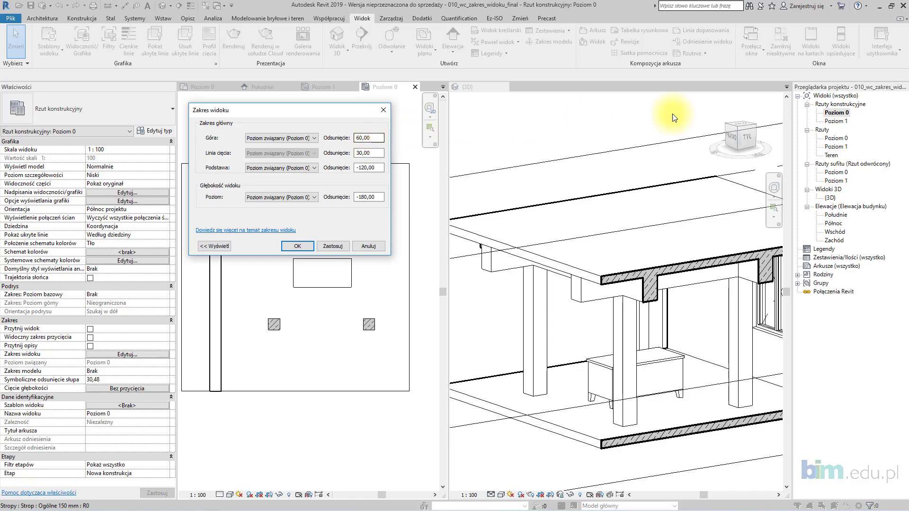
double_click(362, 167)
left_click_drag(379, 168, 356, 167)
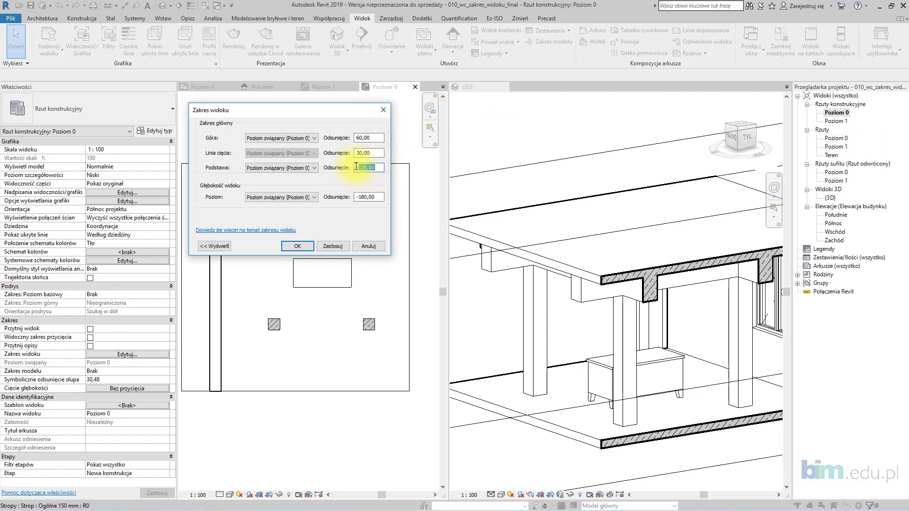
double_click(378, 138)
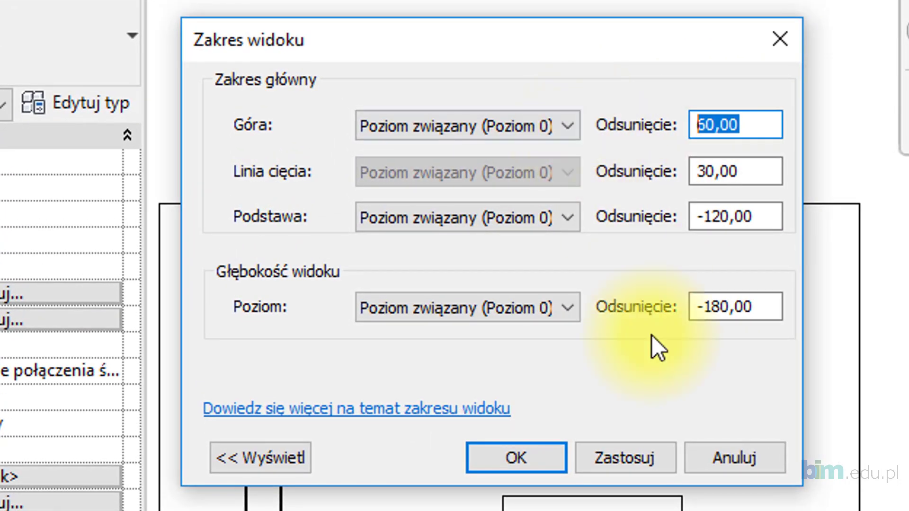
left_click_drag(777, 217, 615, 218)
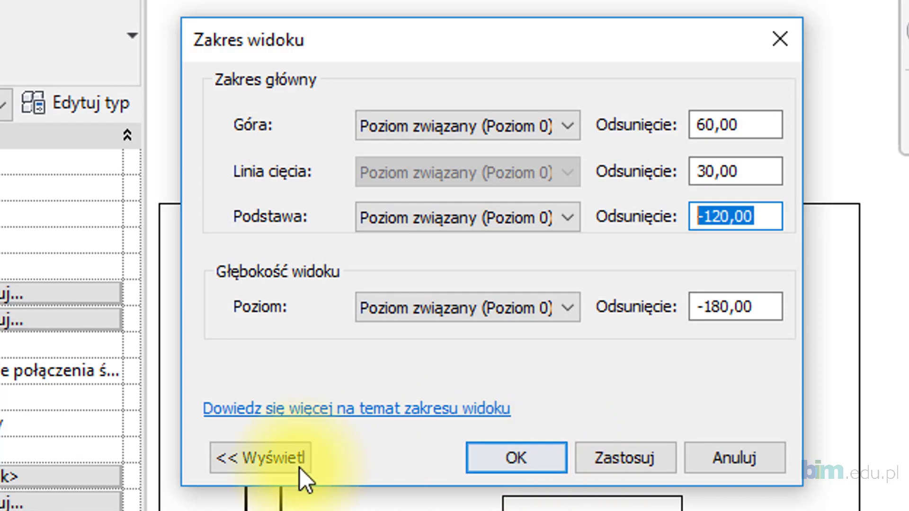
left_click(265, 467)
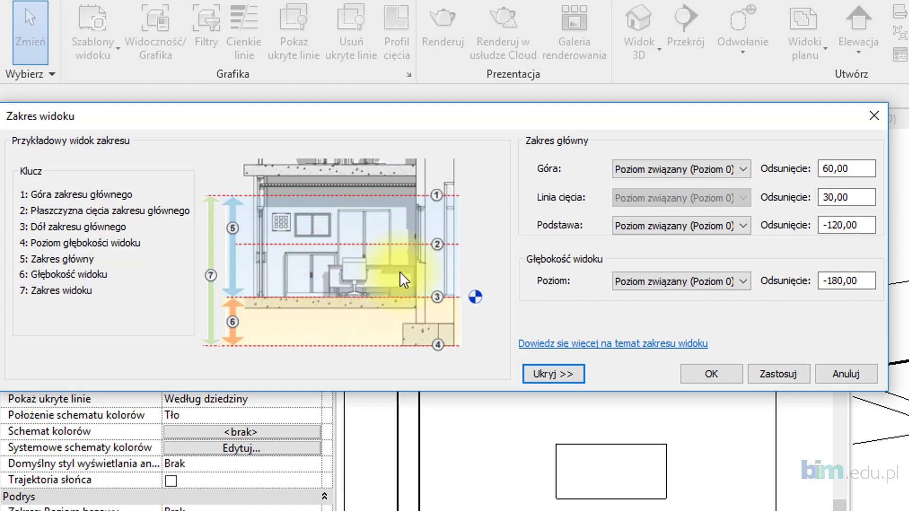
left_click(847, 374)
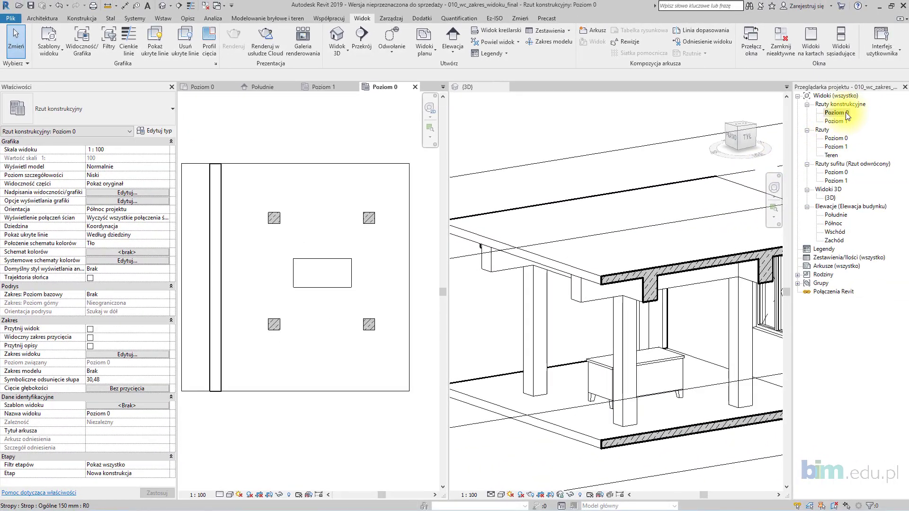
Open the Poziom 1 structural plan and set its discipline (Dziedzina) to Konstrukcje
double_click(834, 122)
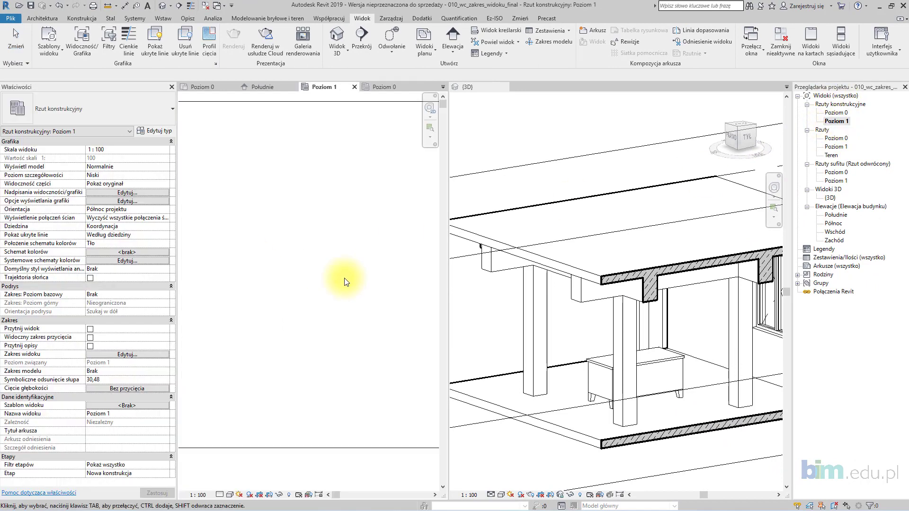
scroll(260, 269, "down", 6)
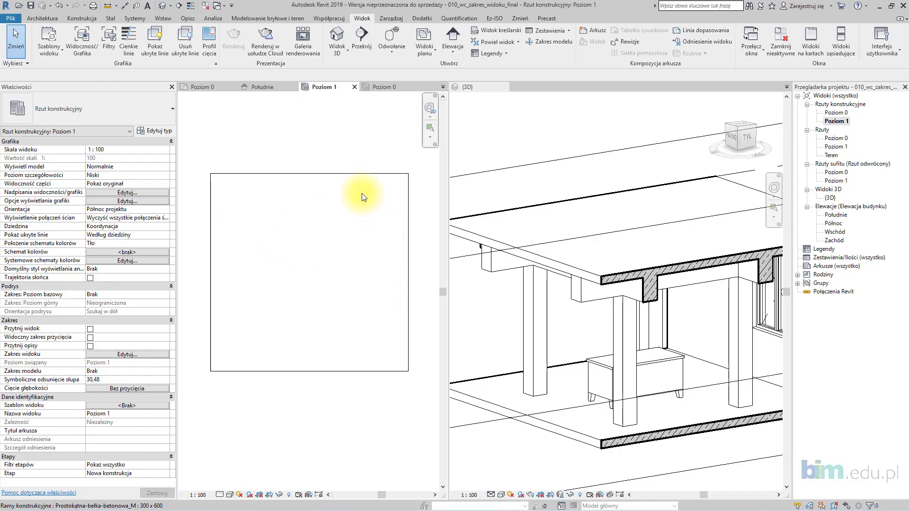
scroll(305, 210, "up", 1)
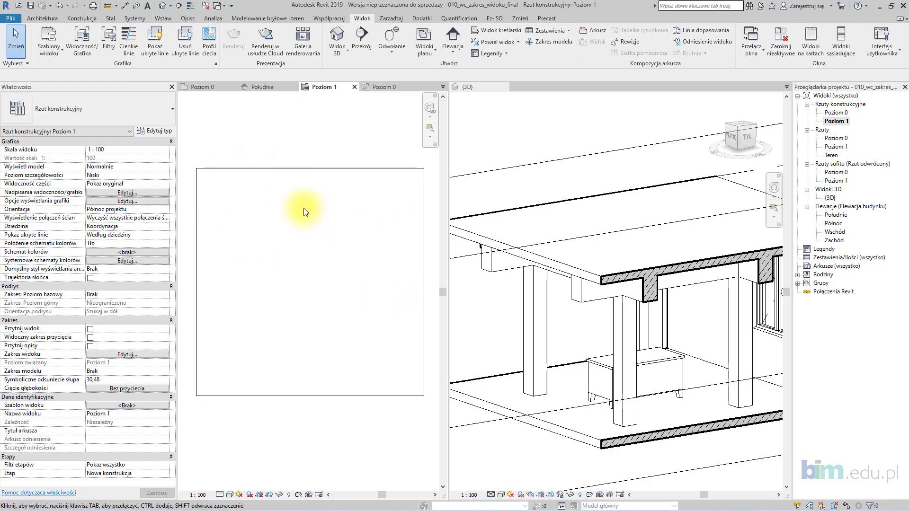
middle_click_drag(303, 210, 303, 216)
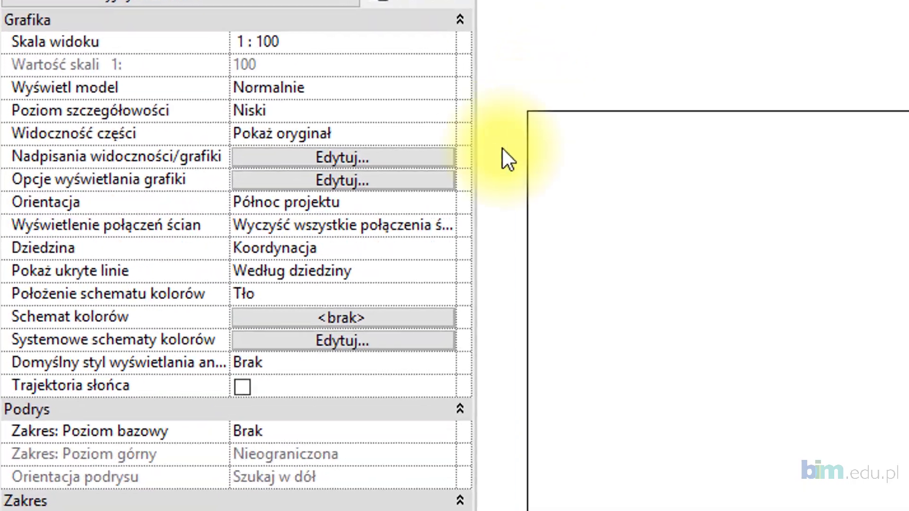
left_click(443, 251)
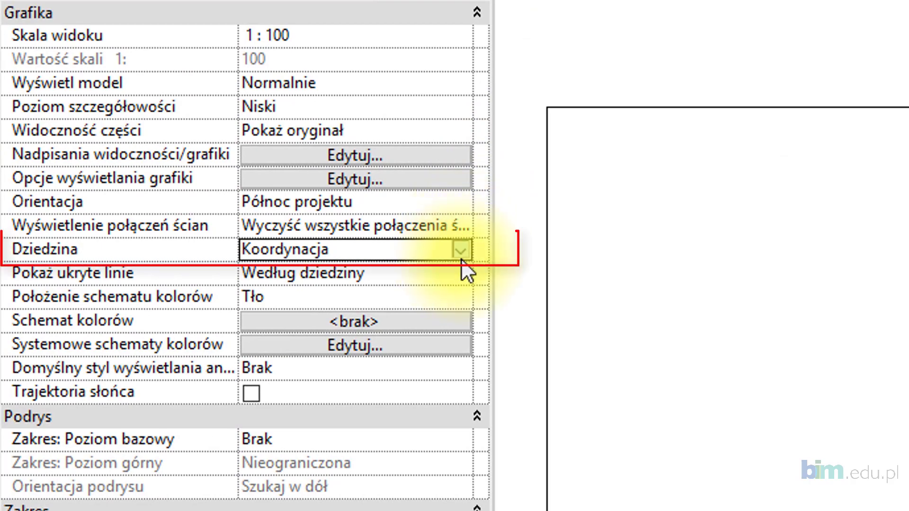
left_click(443, 249)
left_click(420, 293)
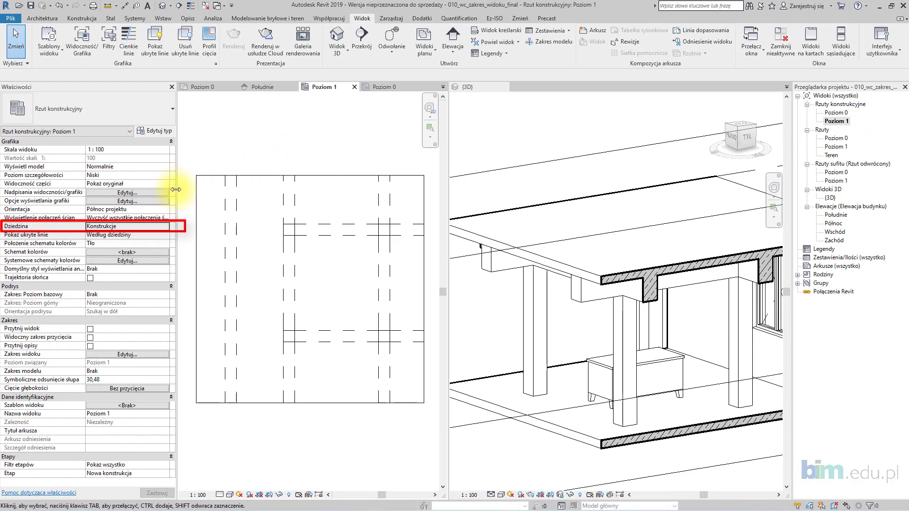
Review the discipline options available for the Poziom 1 structural plan, keeping Konstrukcje selected
left_click(166, 230)
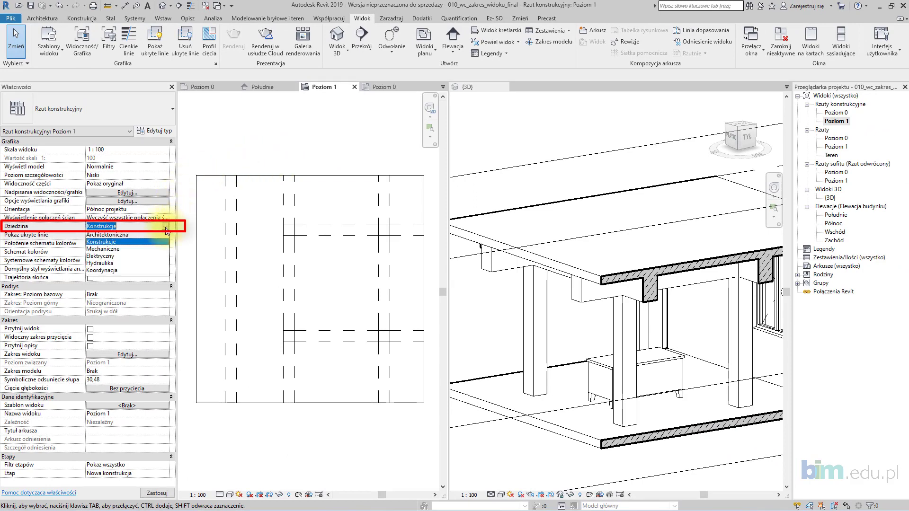
left_click(140, 241)
left_click(165, 226)
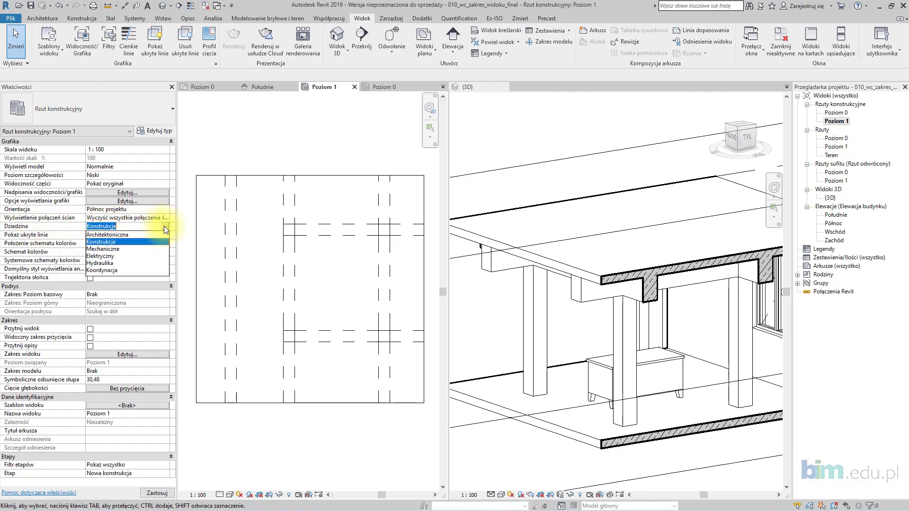
left_click(126, 240)
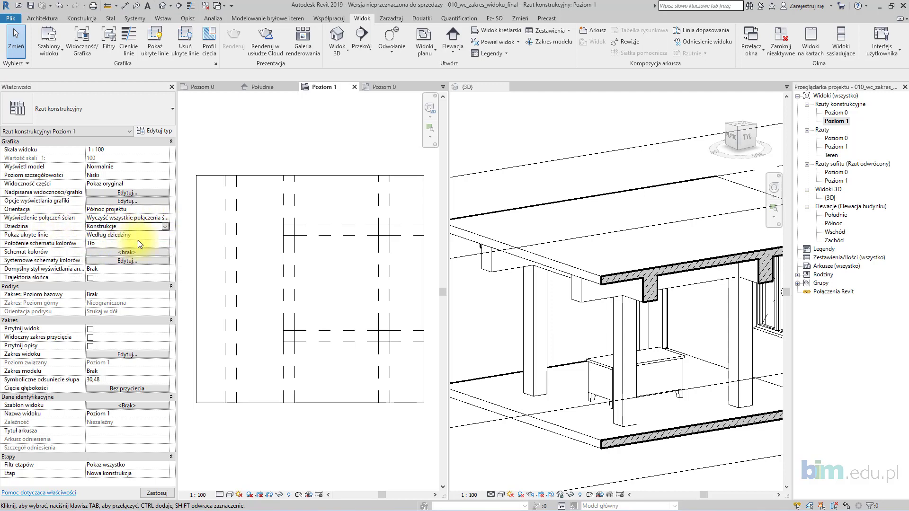
Examine how a beam and the slab above it correspond between the Poziom 1 structural plan and the 3D view
left_click(833, 122)
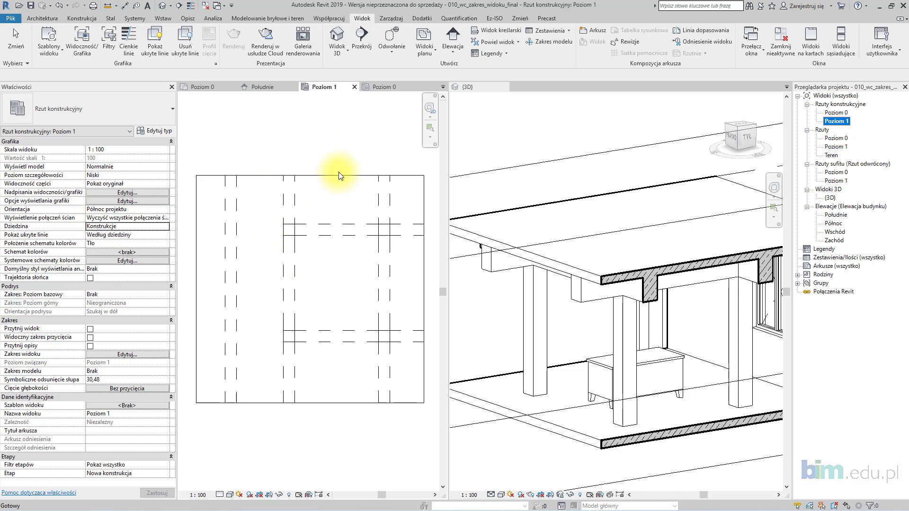
left_click(294, 195)
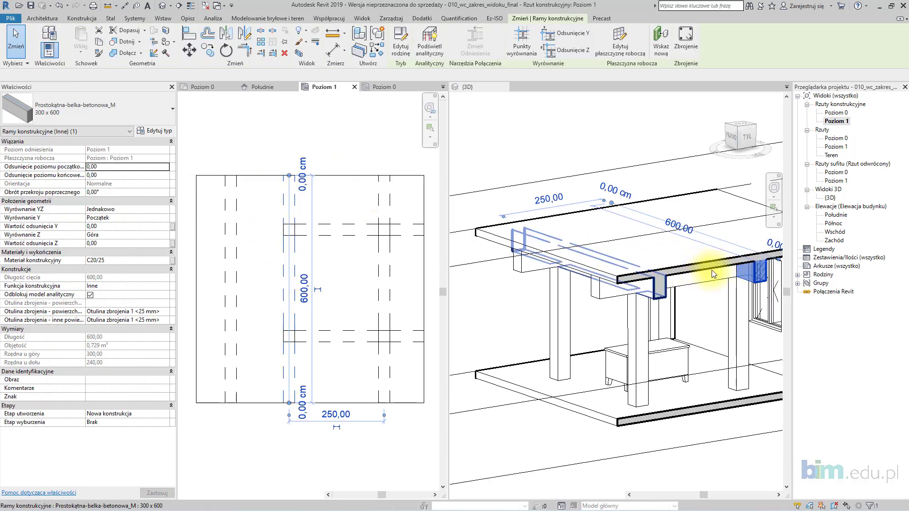
scroll(724, 271, "up", 1)
middle_click_drag(766, 279, 848, 253)
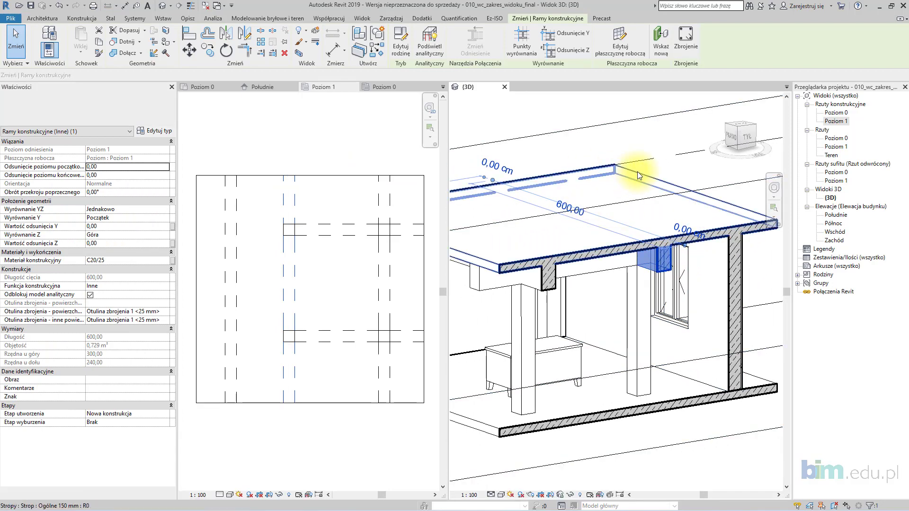
left_click(637, 172)
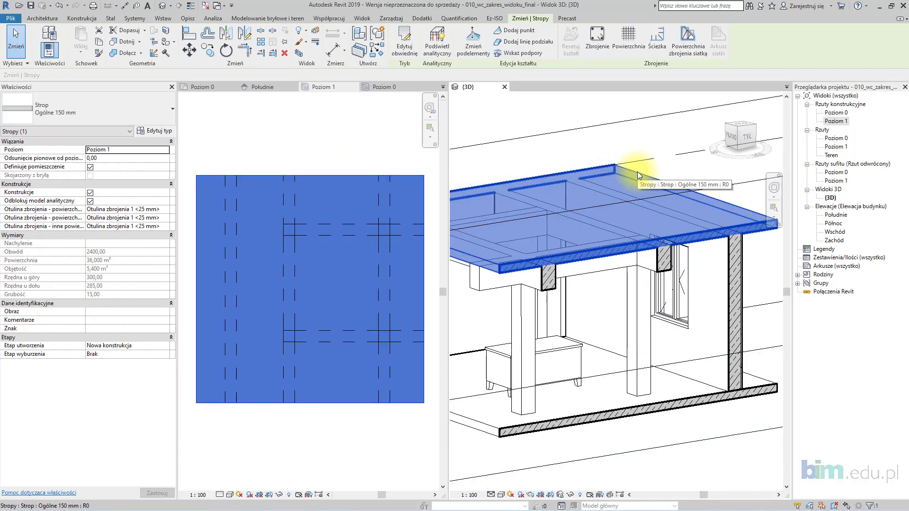
left_click(656, 269)
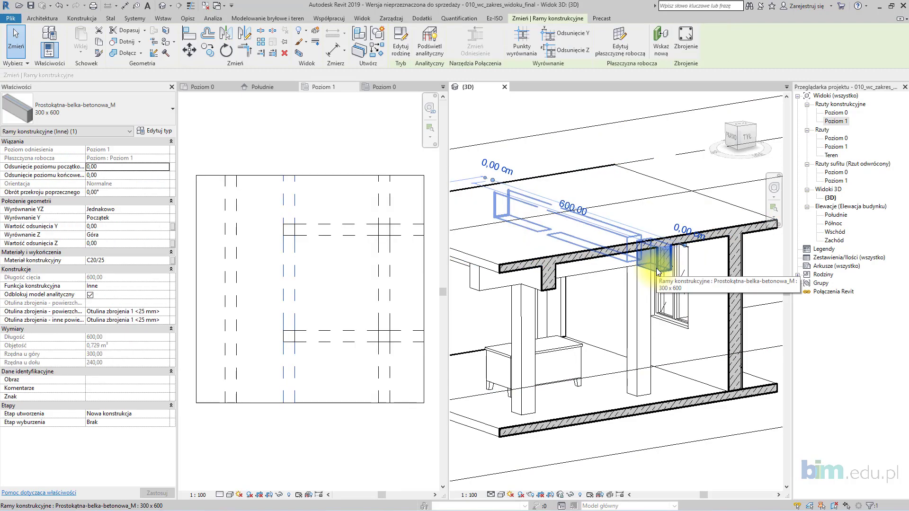
left_click(394, 431)
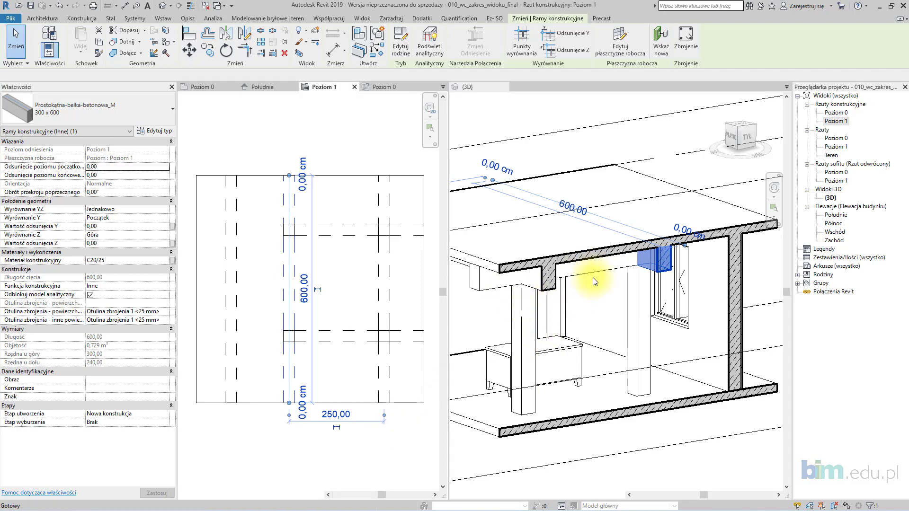
middle_click_drag(527, 282, 555, 287)
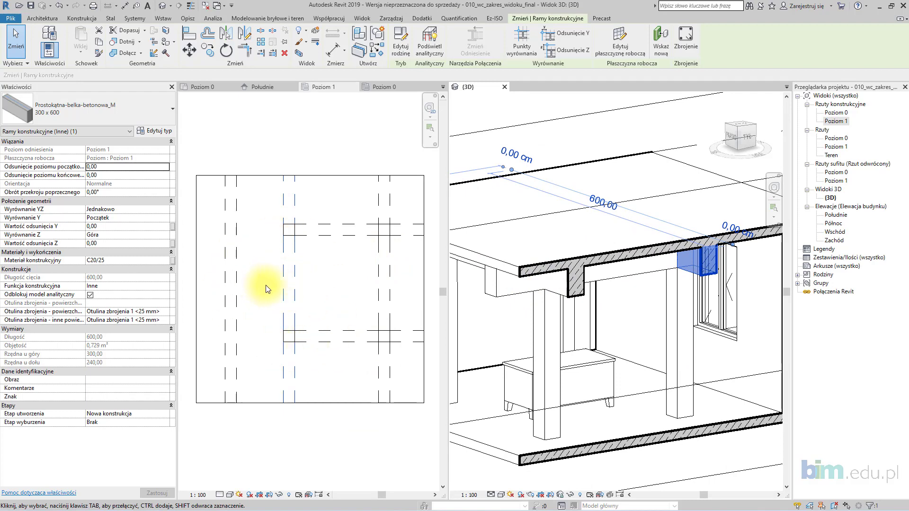
left_click(300, 141)
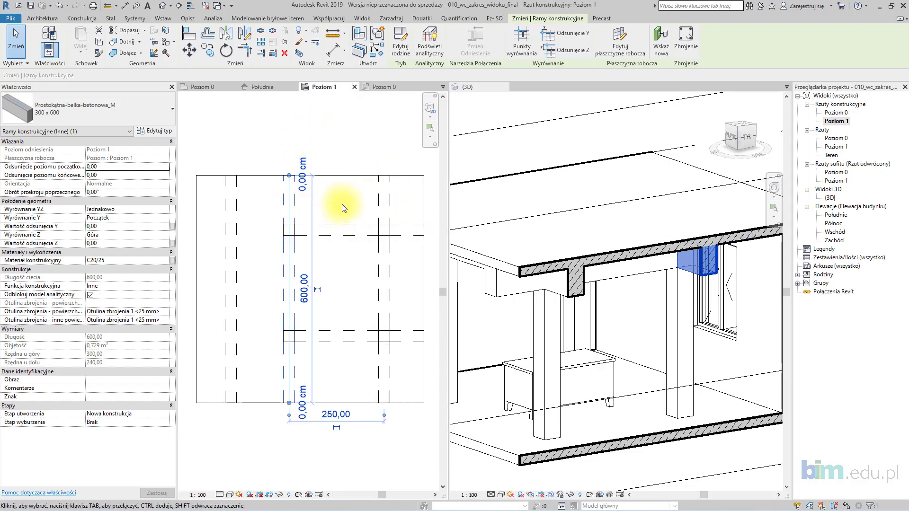
Open the Poziom 0 structural plan under Rzuty konstrukcyjne and clear the beam selection
left_click(836, 113)
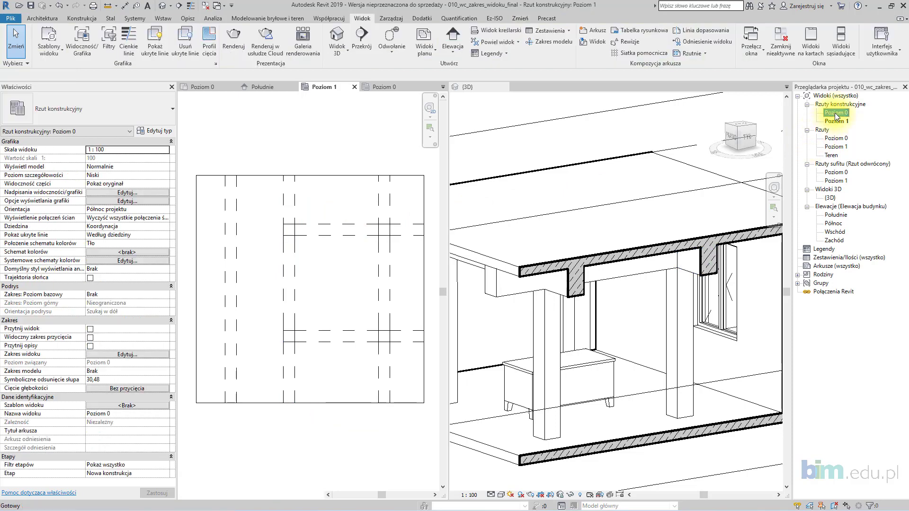
double_click(836, 113)
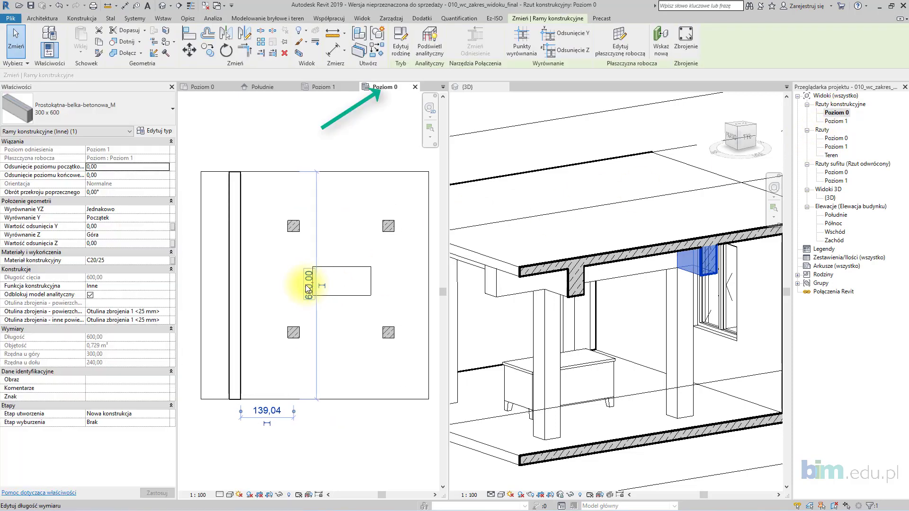
left_click(283, 282)
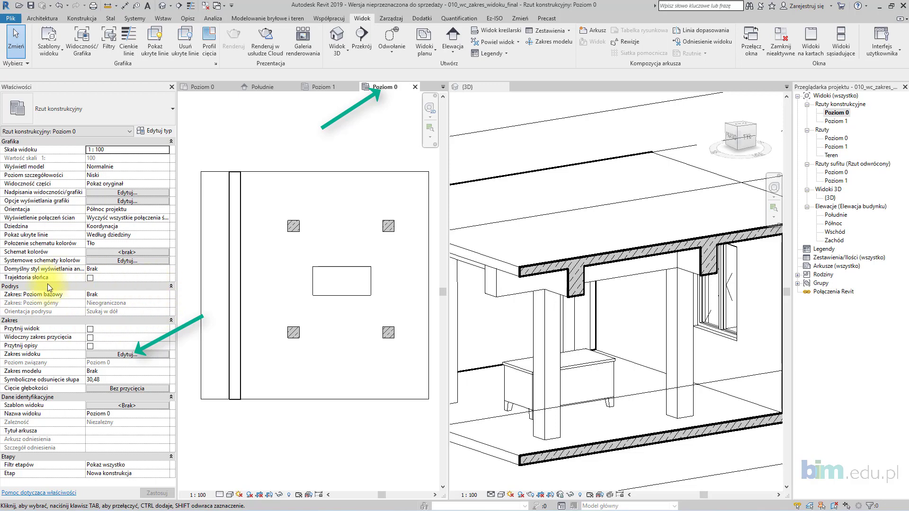
In the Poziom 0 structural plan's view range, set the top (Góra) offset to 280 and the cut plane (Linia cięcia) offset to 120
left_click(116, 354)
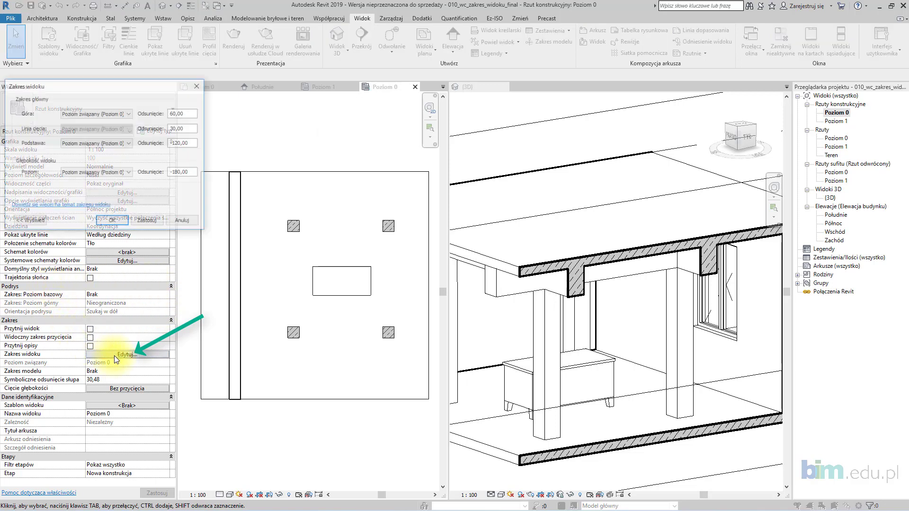
left_click_drag(148, 83, 669, 50)
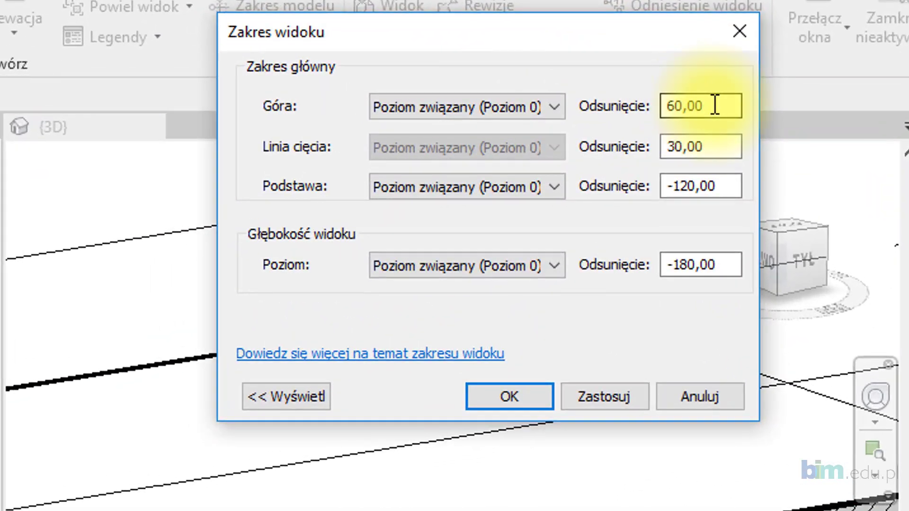
left_click_drag(717, 79, 689, 78)
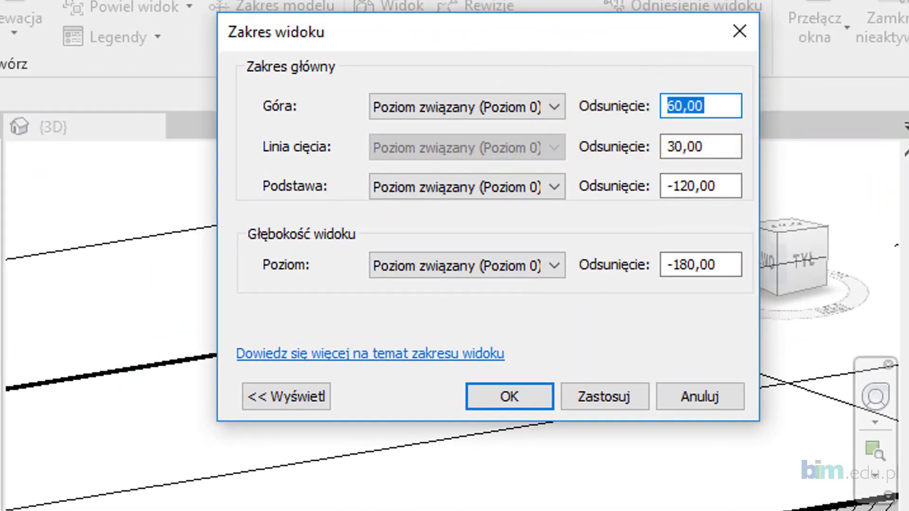
type("2")
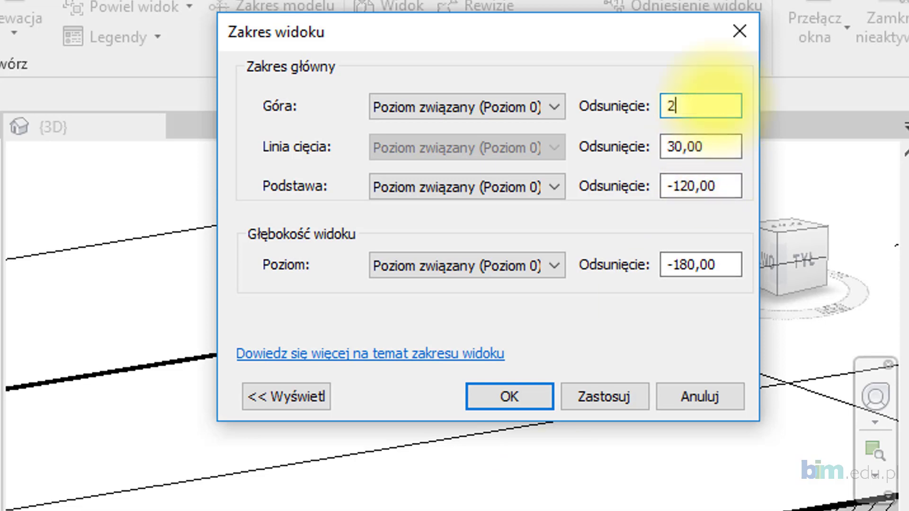
type("80")
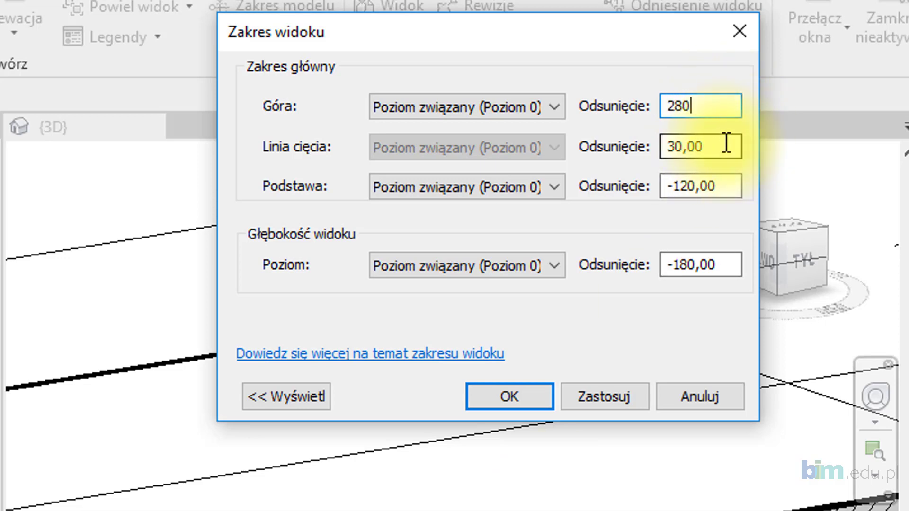
left_click(726, 144)
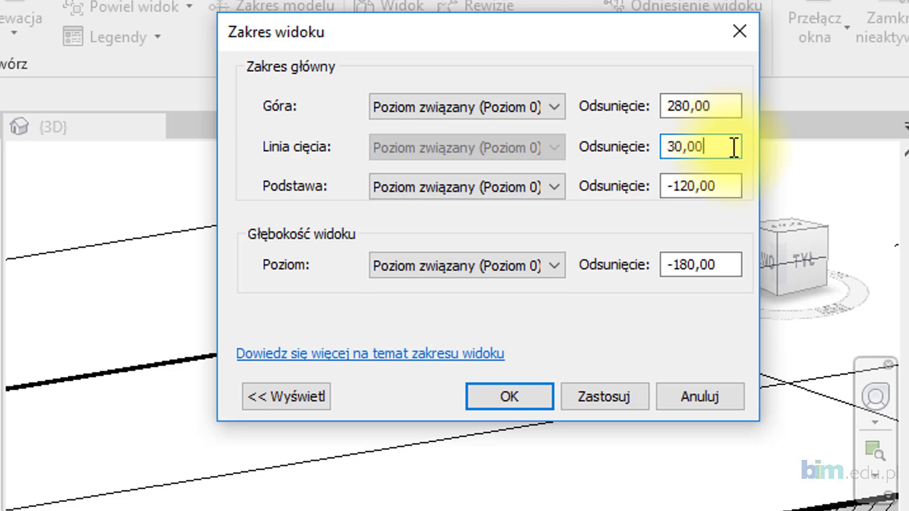
left_click_drag(734, 144, 653, 145)
type("120")
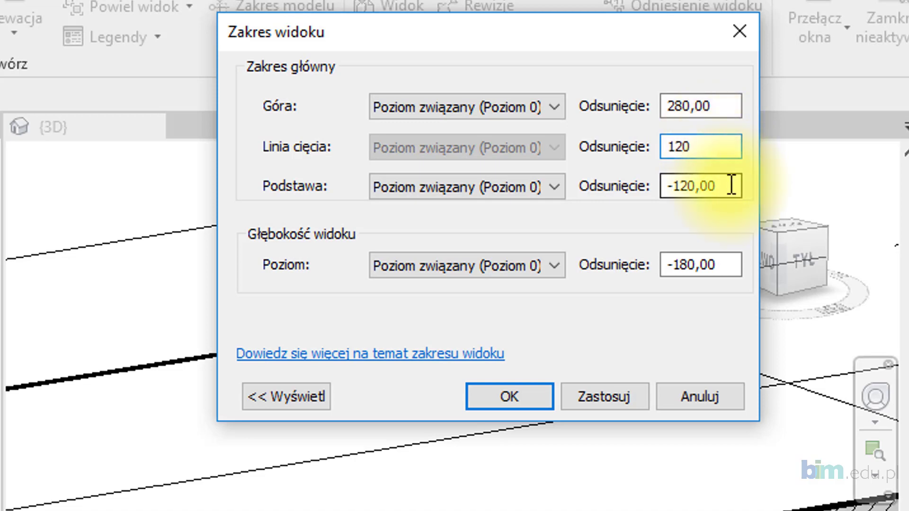
Set the view range's bottom (Podstawa) and view depth (Głębokość widoku) offsets to 0 and apply the settings
left_click_drag(731, 185, 541, 185)
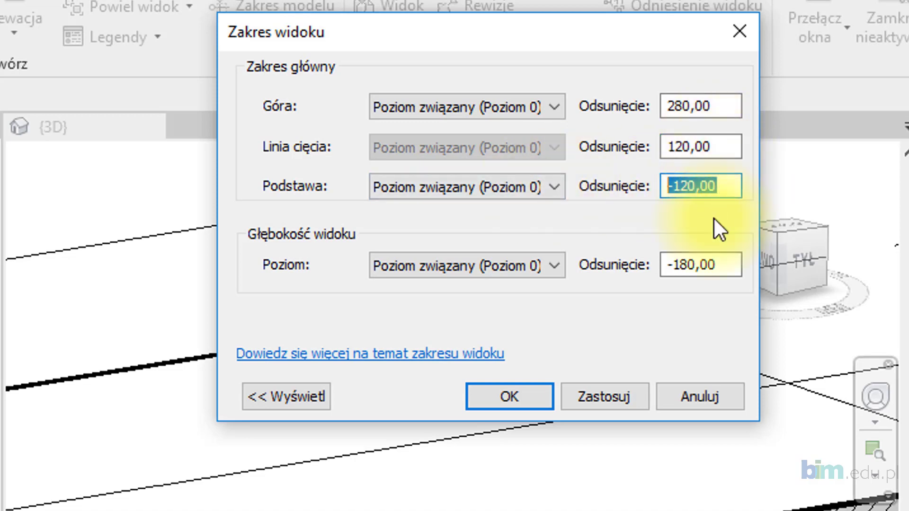
type("0")
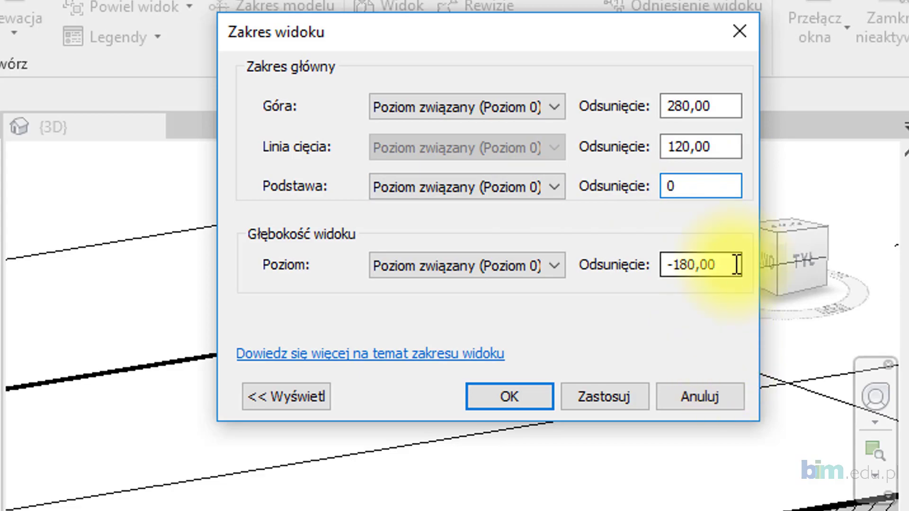
left_click_drag(736, 264, 238, 279)
type("0")
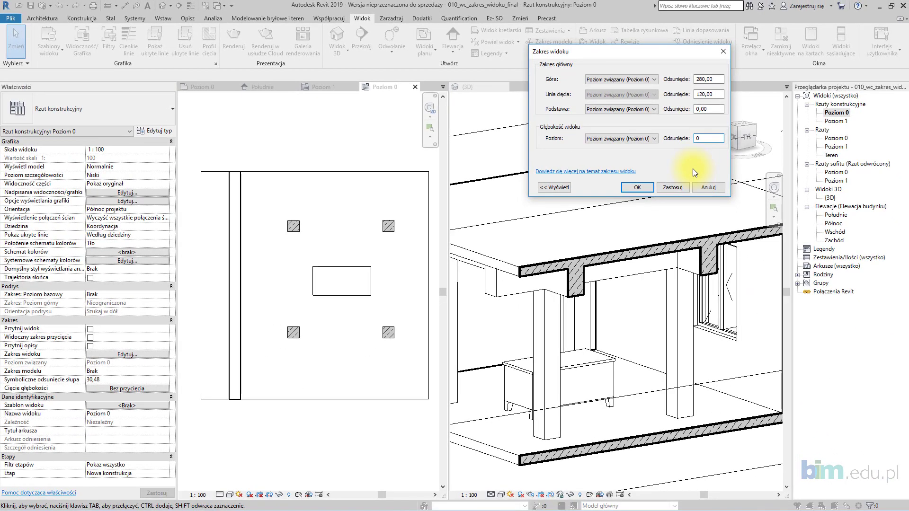
left_click(681, 187)
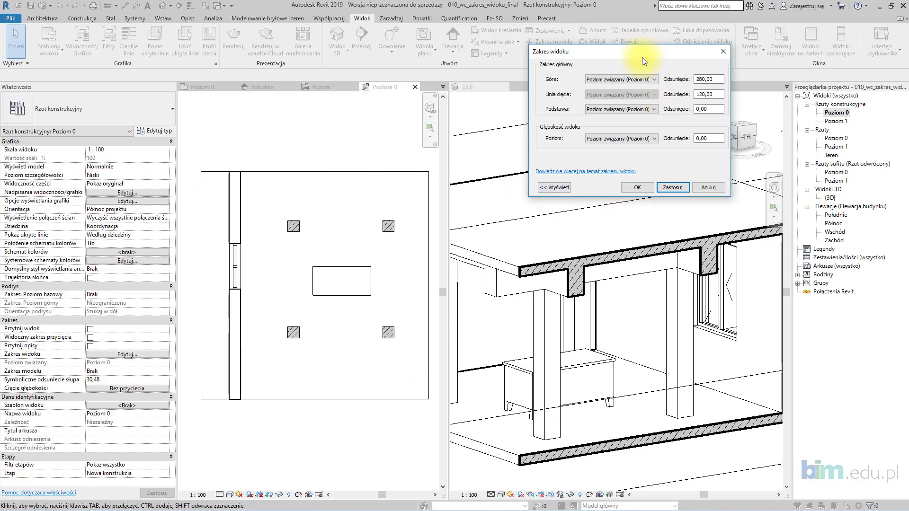
left_click_drag(642, 55, 632, 99)
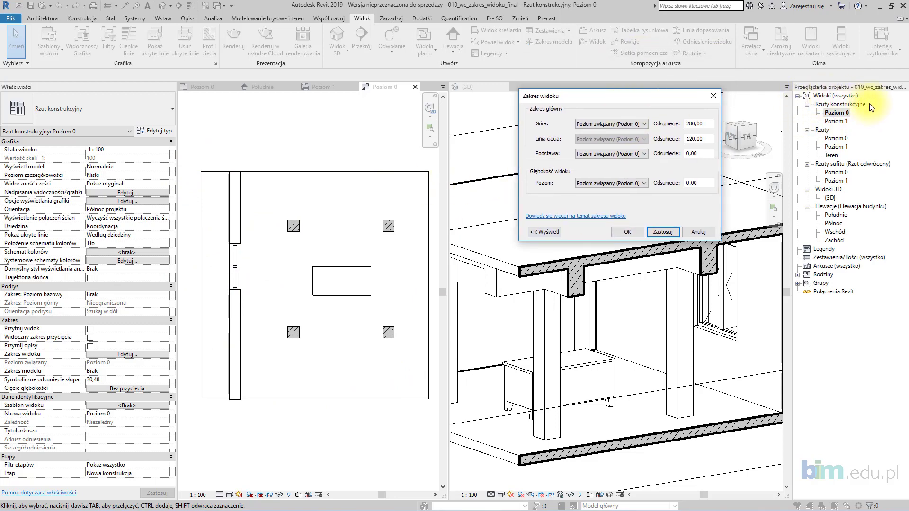
left_click(631, 232)
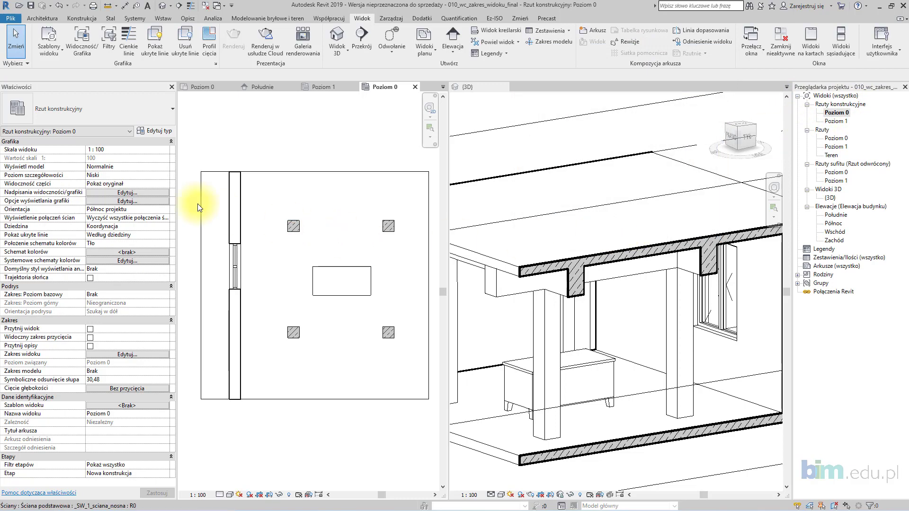
Set the view direction (Kierunek widoku) of the Rzut konstrukcyjny view type to W górę
left_click(165, 129)
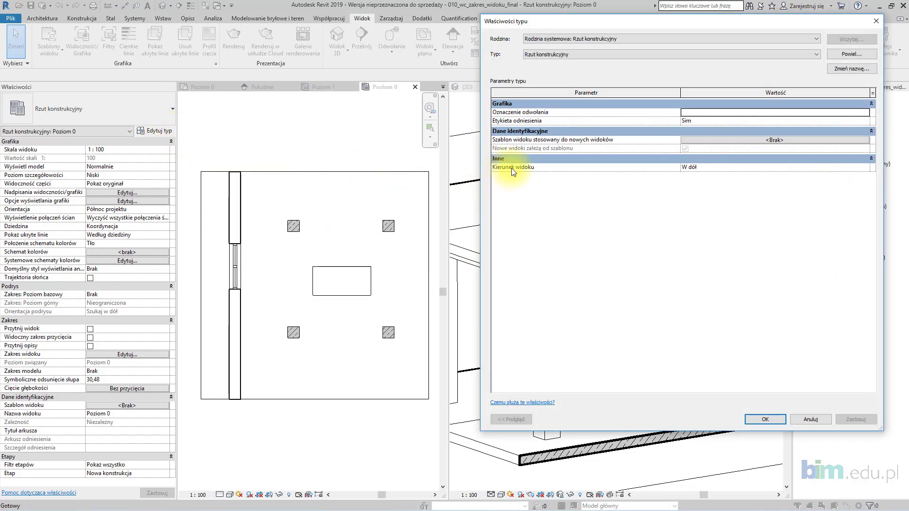
left_click(728, 169)
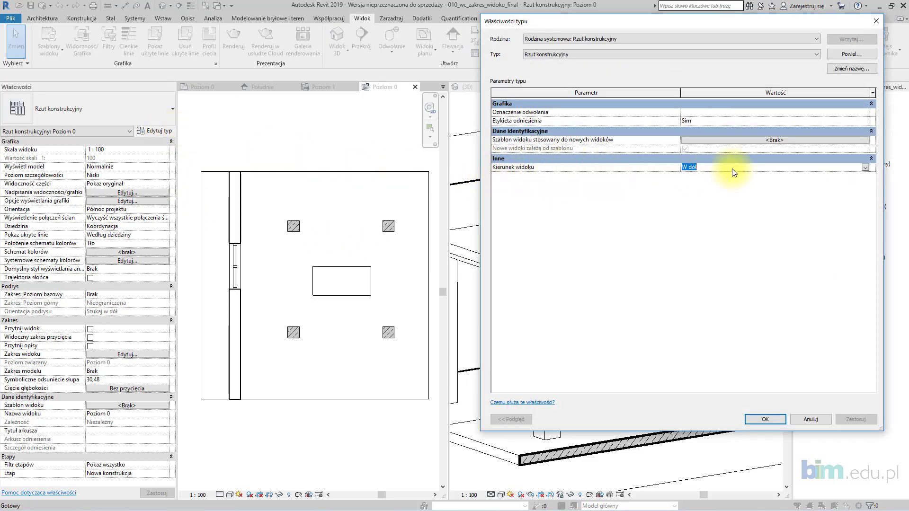
left_click(865, 167)
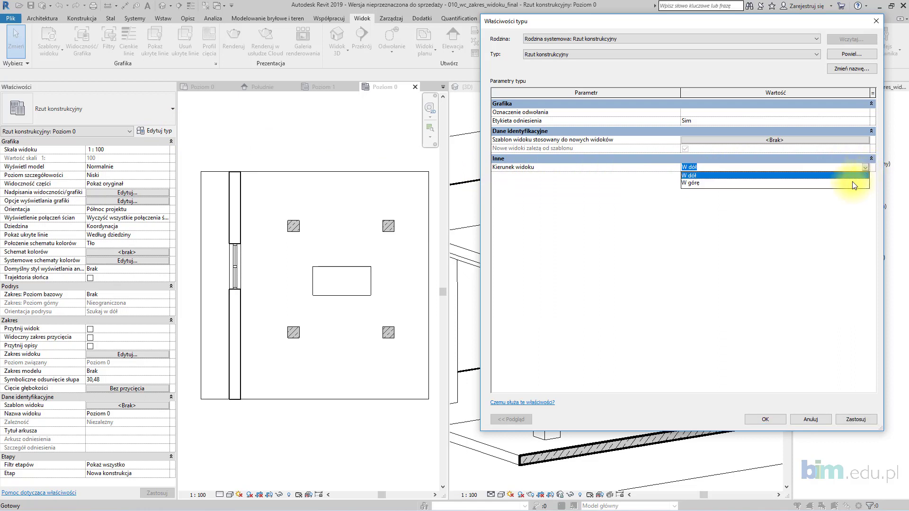
left_click(851, 183)
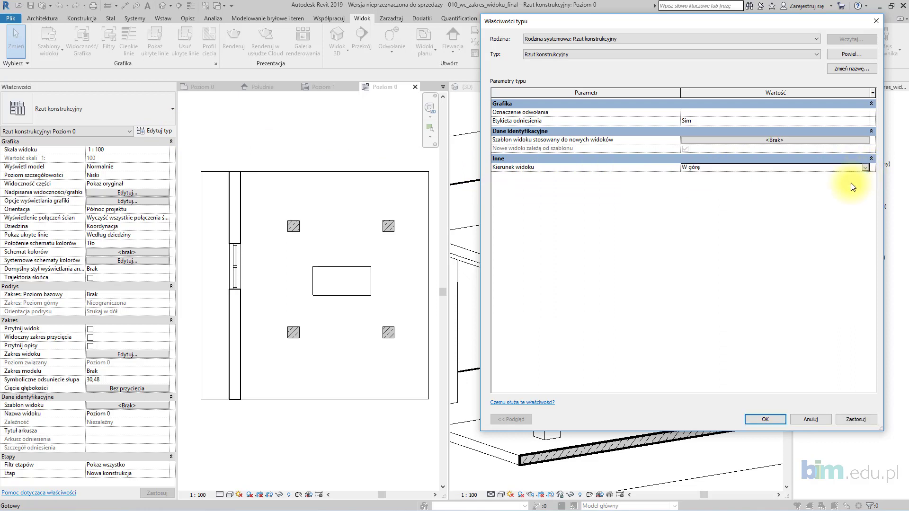
left_click(848, 419)
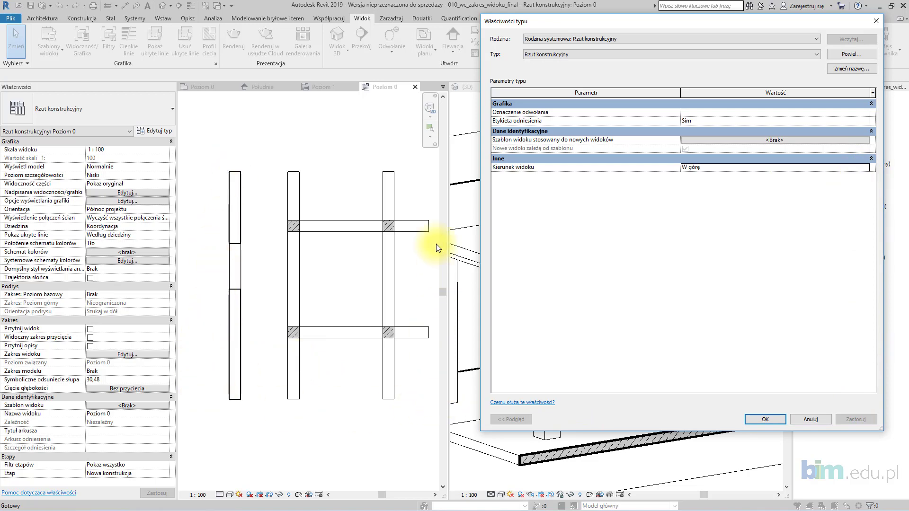
left_click(765, 420)
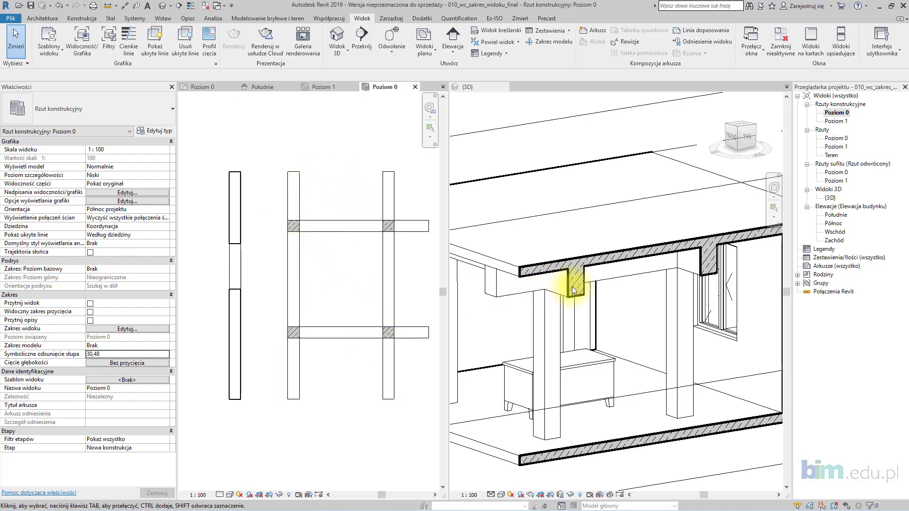
Override the beam category's graphics in the Poziom 0 structural plan, setting the projection line (Linie rzutowania) pattern to Kreska
left_click(322, 234)
right_click(323, 230)
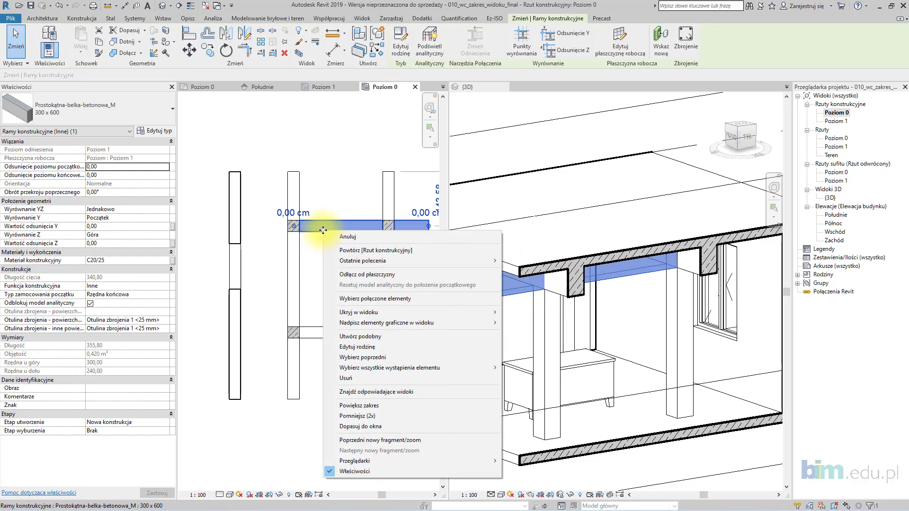
mouse_move(485, 324)
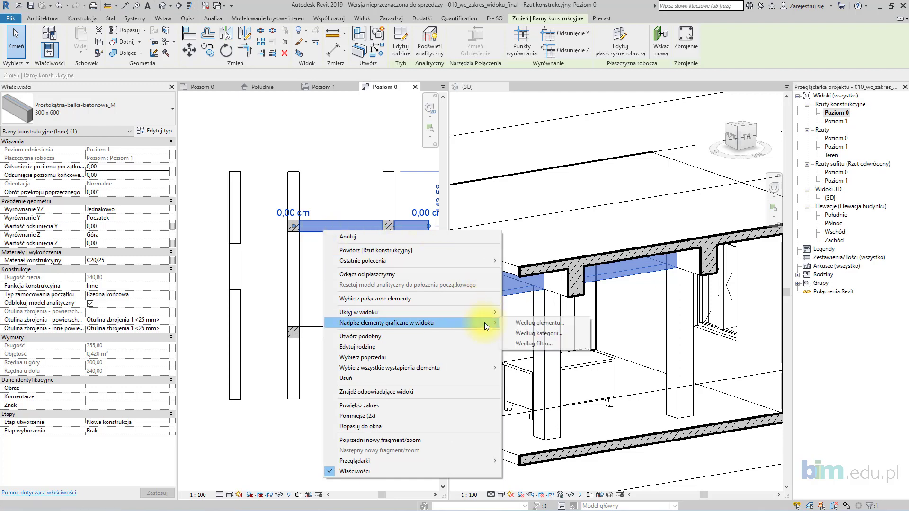
left_click(525, 333)
left_click(602, 160)
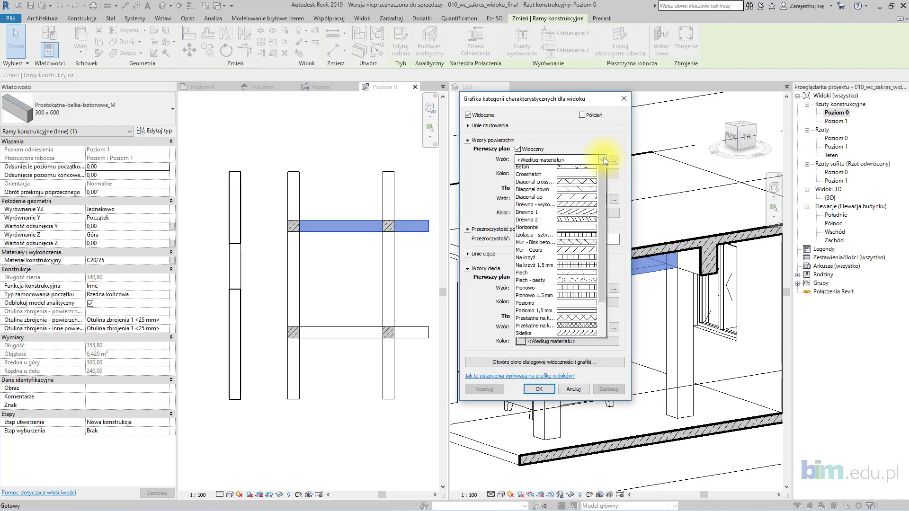
left_click(603, 160)
left_click(490, 127)
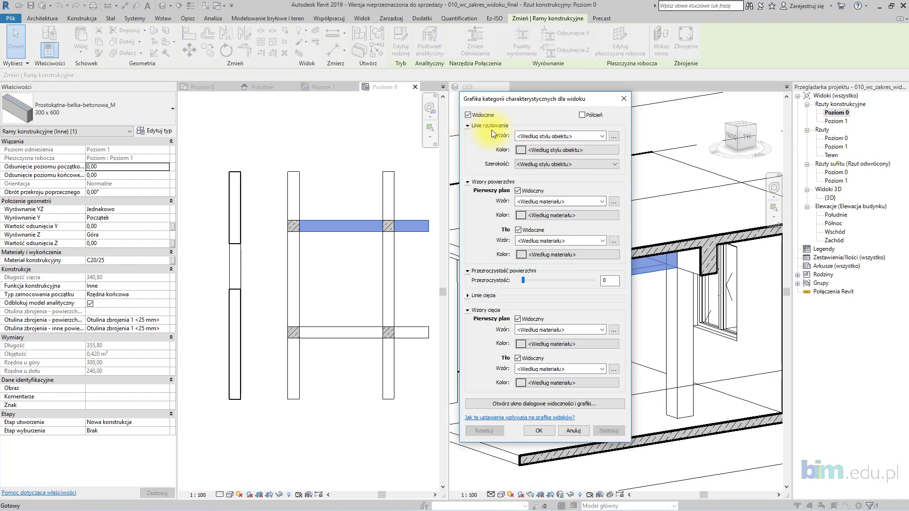
left_click(602, 137)
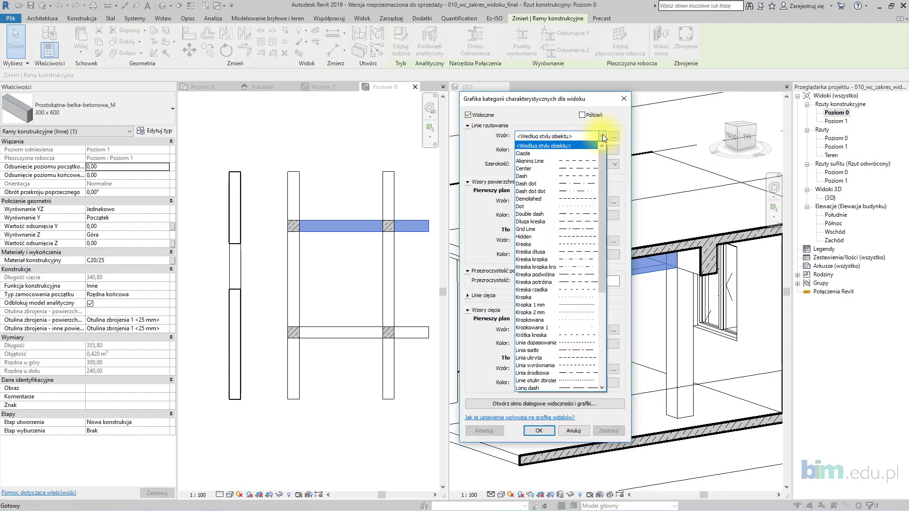
left_click(584, 245)
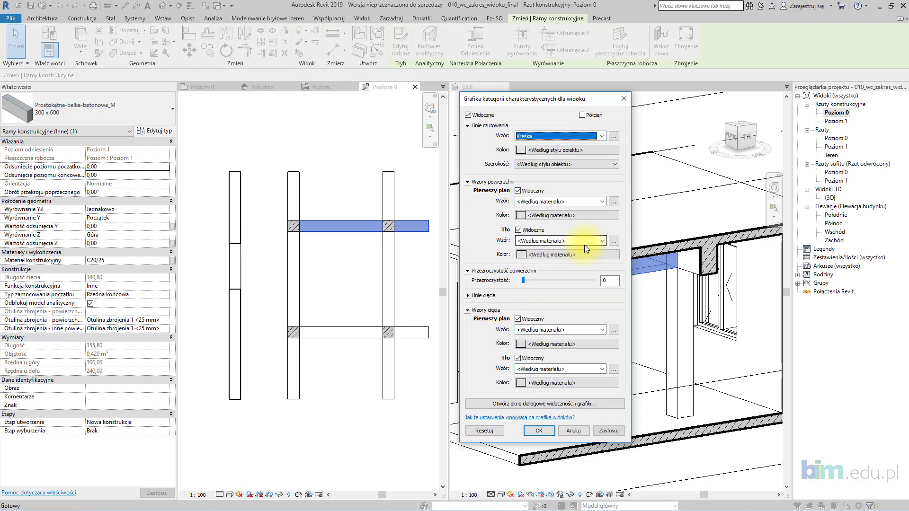
Set the beams' projection line colour to black (Czarny) and width to 1, apply the category override, and clear the selection
left_click(592, 150)
left_click(446, 278)
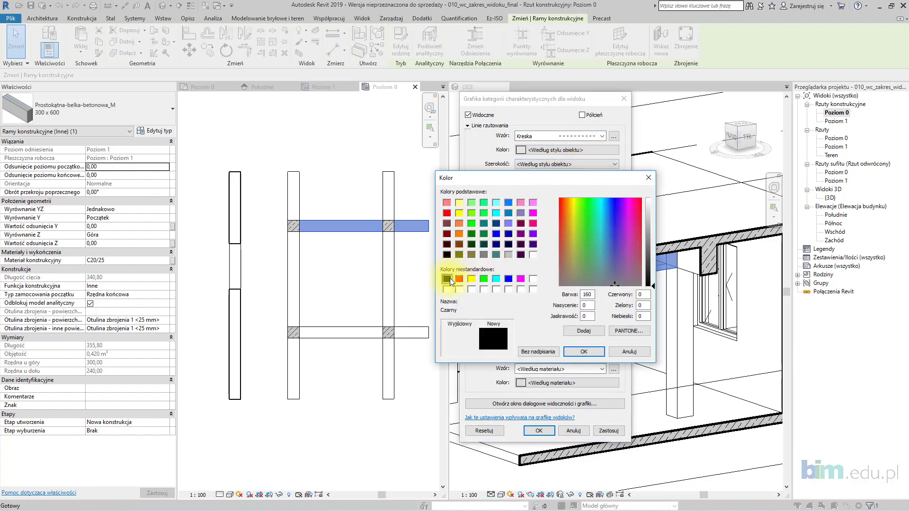
left_click(584, 351)
left_click(544, 165)
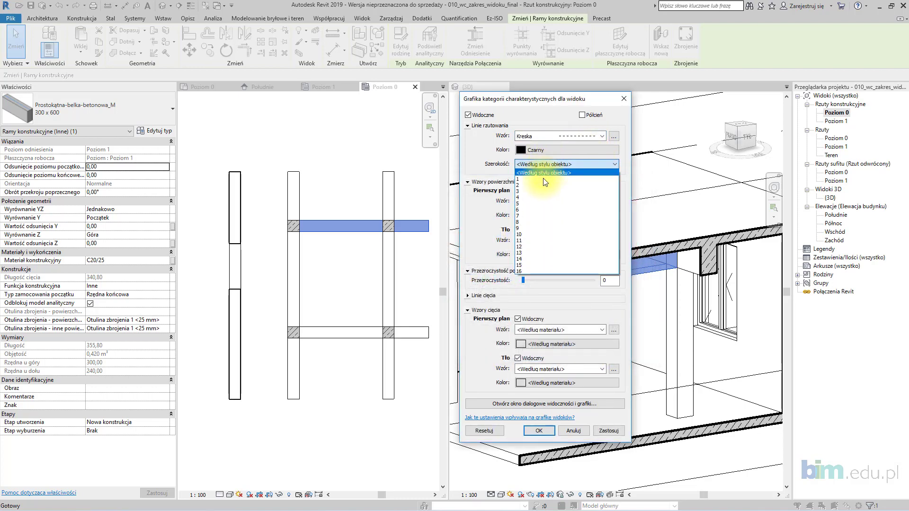
left_click(538, 179)
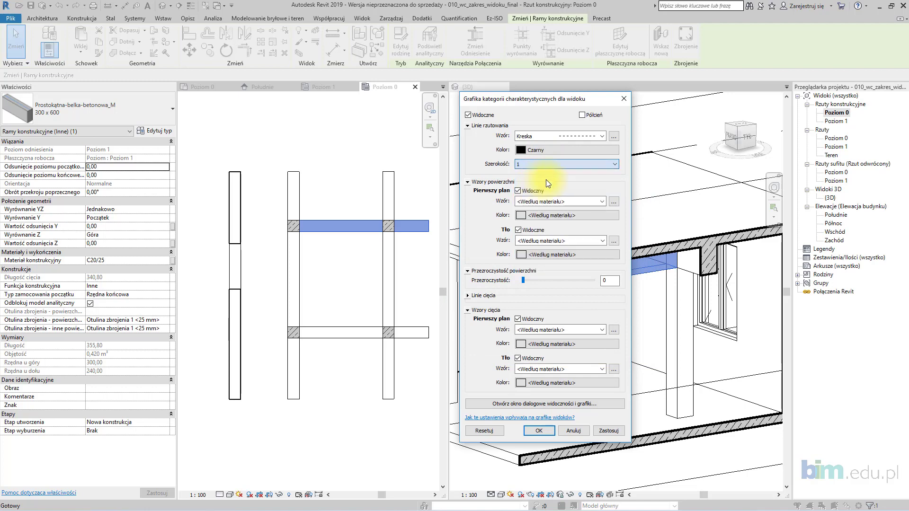
left_click(611, 432)
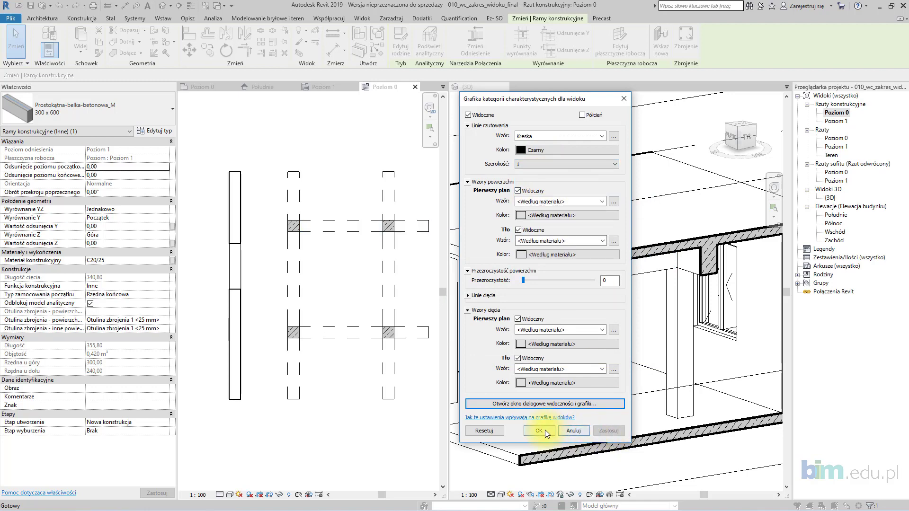
left_click(539, 430)
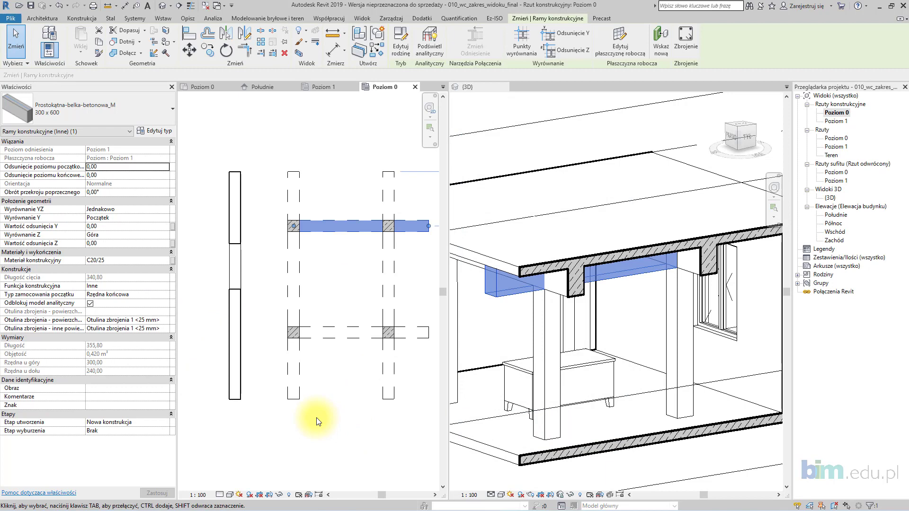
key("Escape")
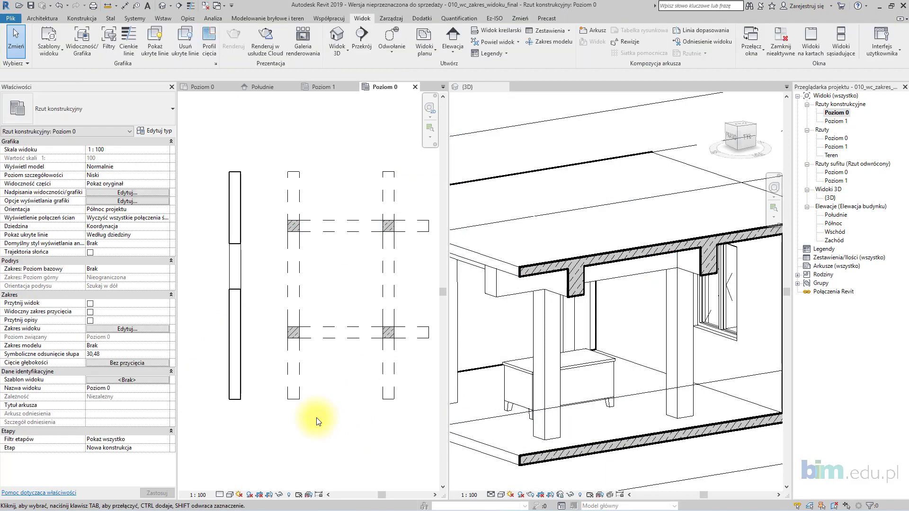
Check the structural plan type's view direction and set the view range's view depth (Głębokość widoku) offset to 300
left_click(161, 131)
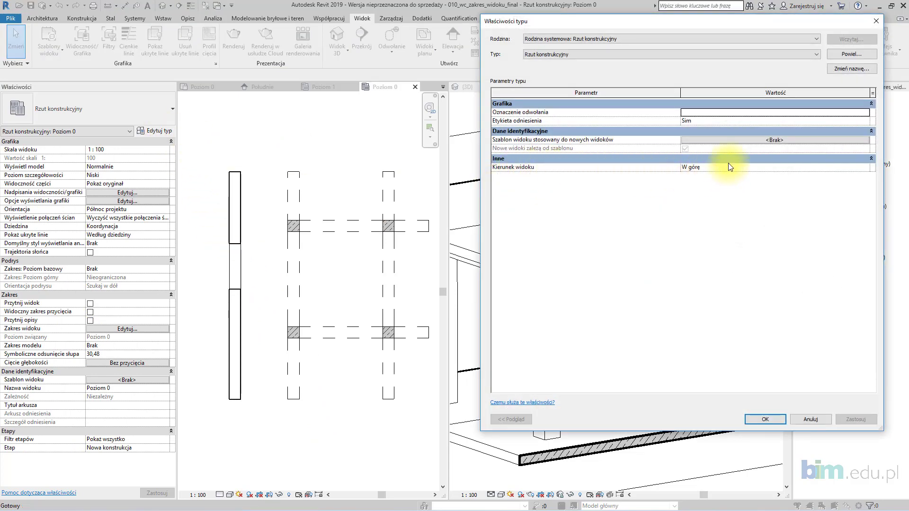
left_click(819, 419)
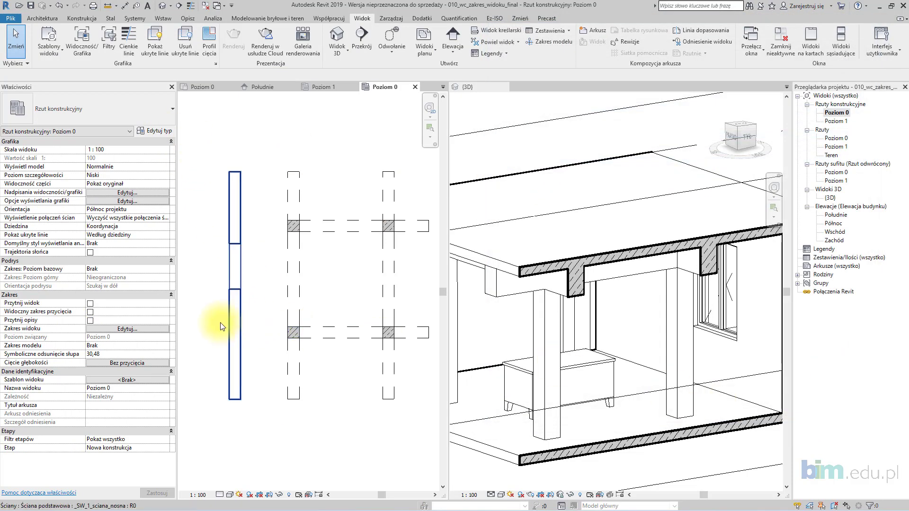
left_click(163, 328)
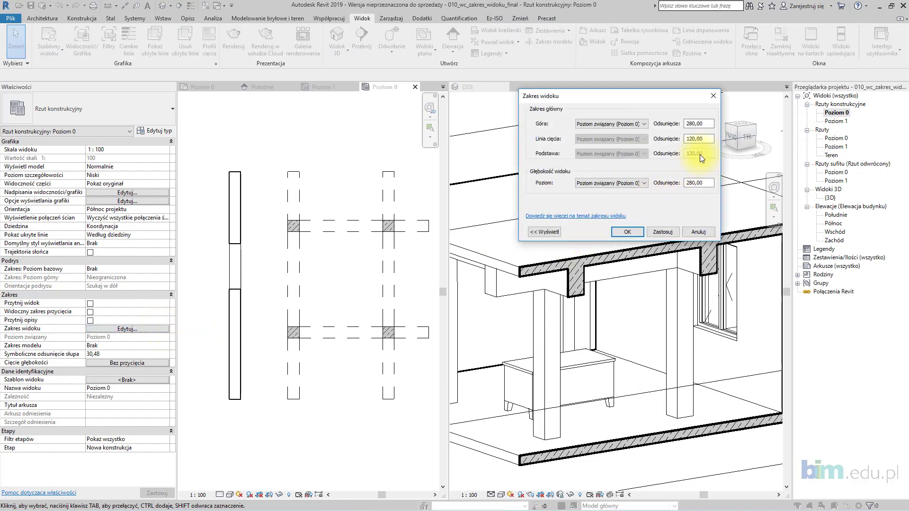
left_click_drag(646, 92, 603, 109)
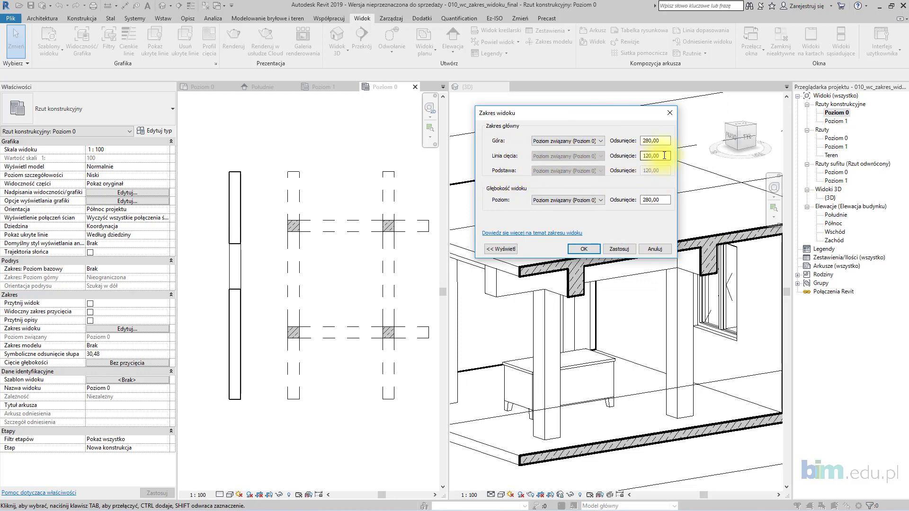
double_click(649, 141)
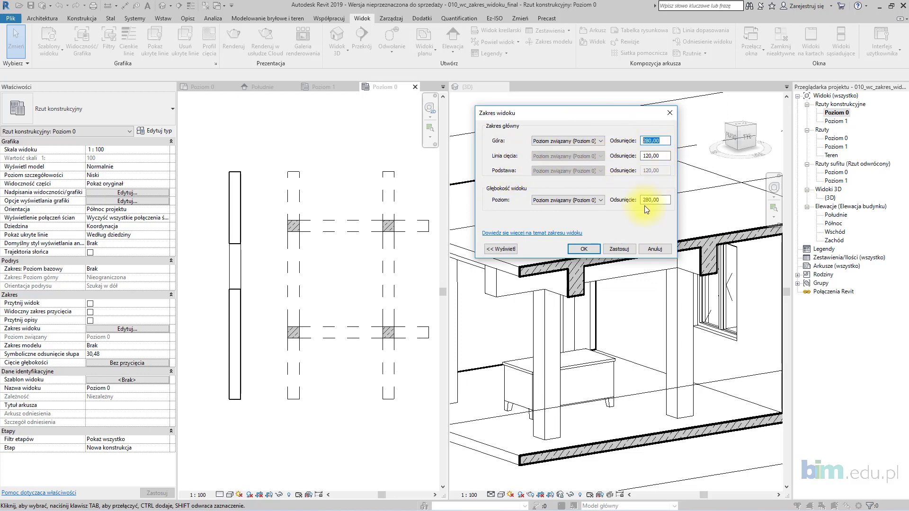
double_click(665, 199)
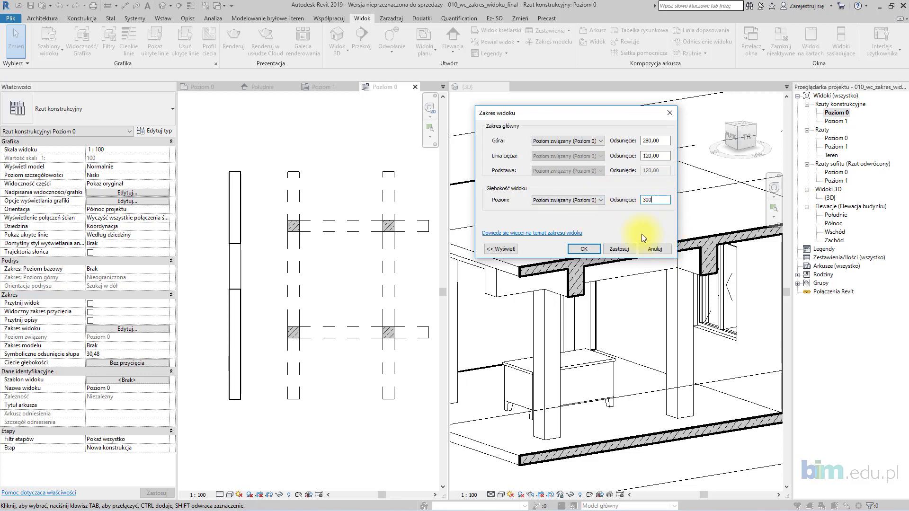
left_click(623, 252)
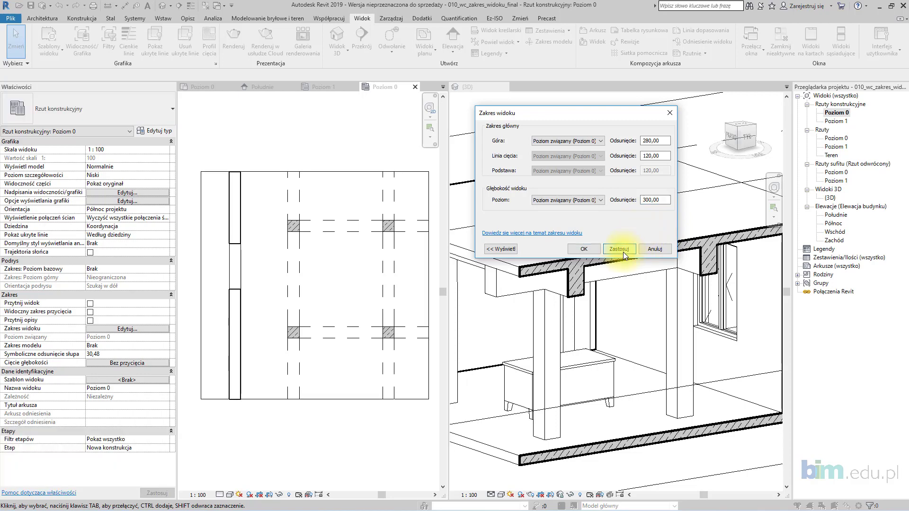
left_click(592, 250)
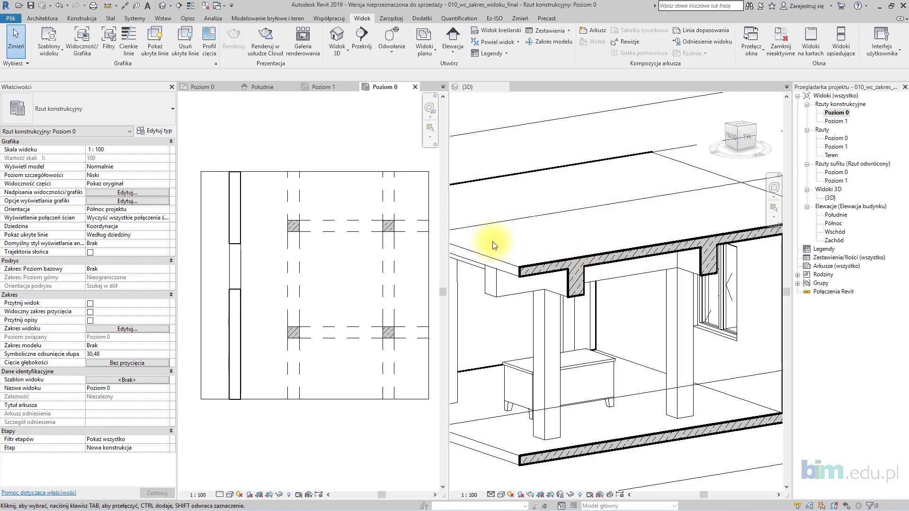
Highlight the upper floor slab in the structural plan to examine its extent in 3D, and clear the selection
left_click(431, 187)
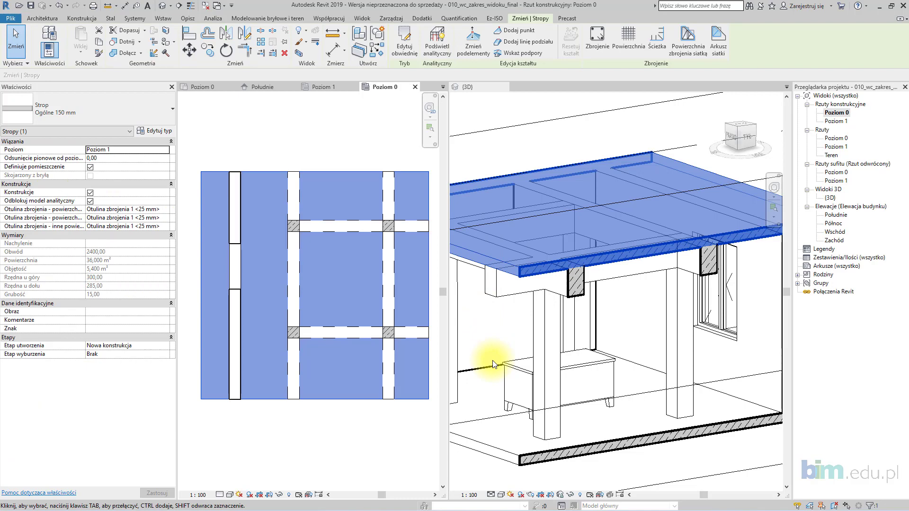
left_click(413, 419)
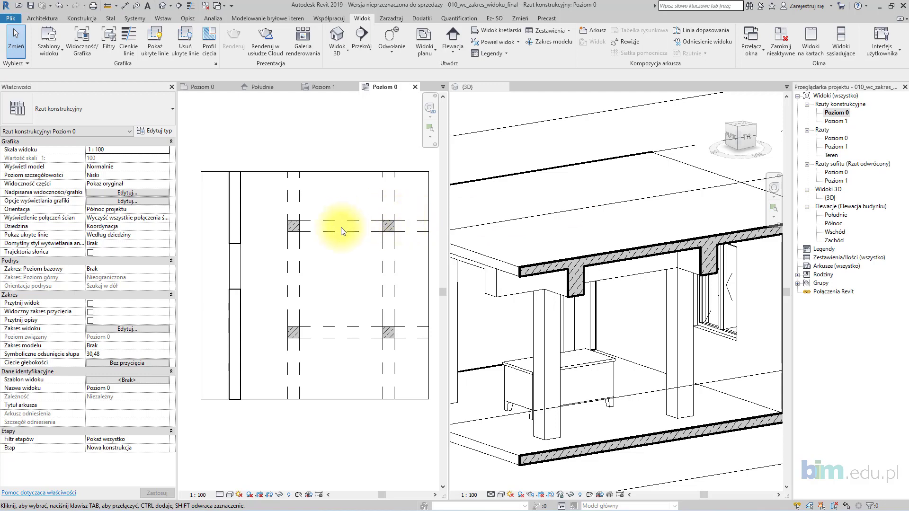
Open the Poziom 0 floor plan under Rzuty and examine its view range and underlay (Podrys) settings
left_click(831, 139)
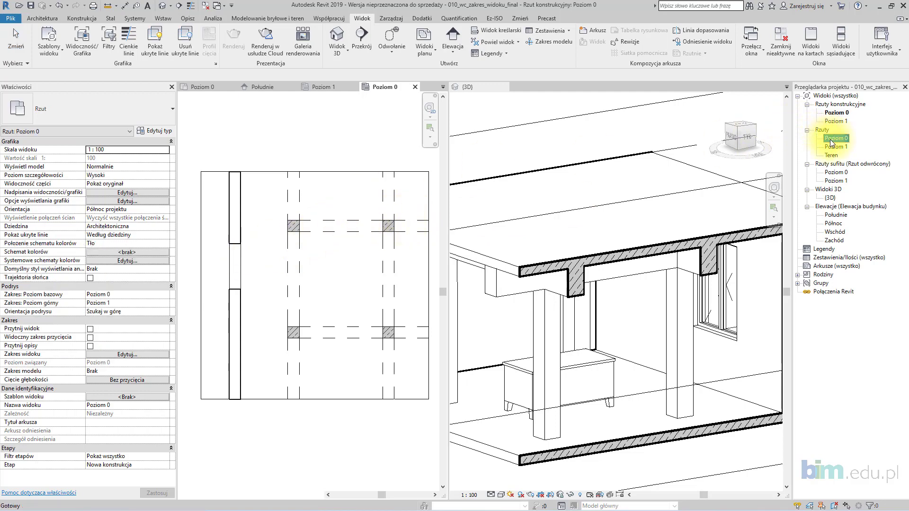
double_click(831, 139)
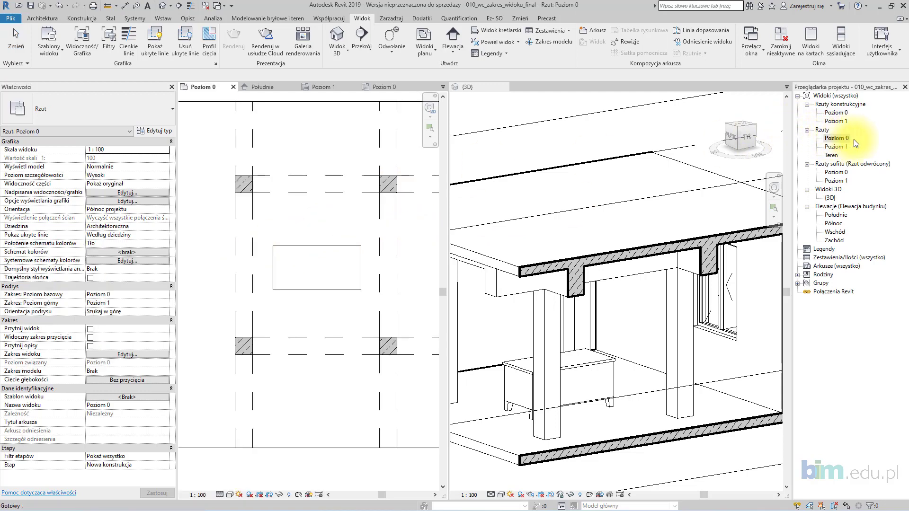
left_click(141, 295)
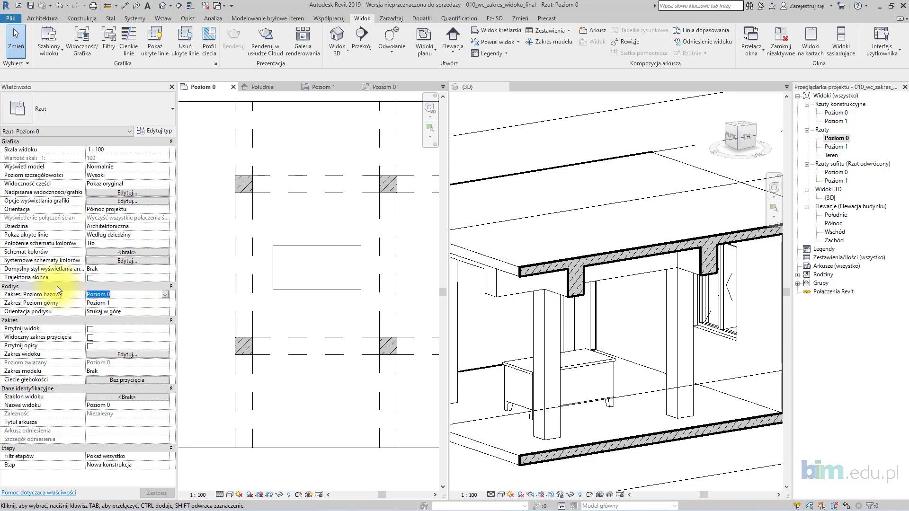
left_click(149, 355)
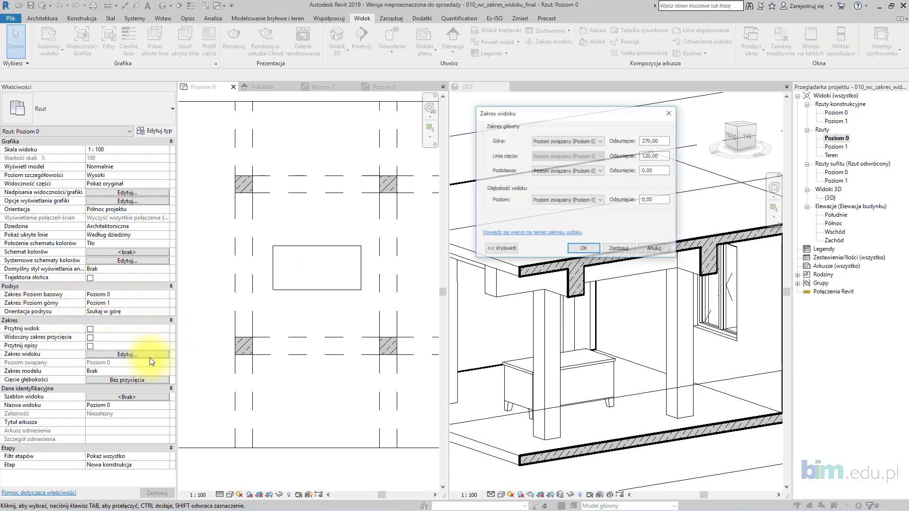
left_click(654, 247)
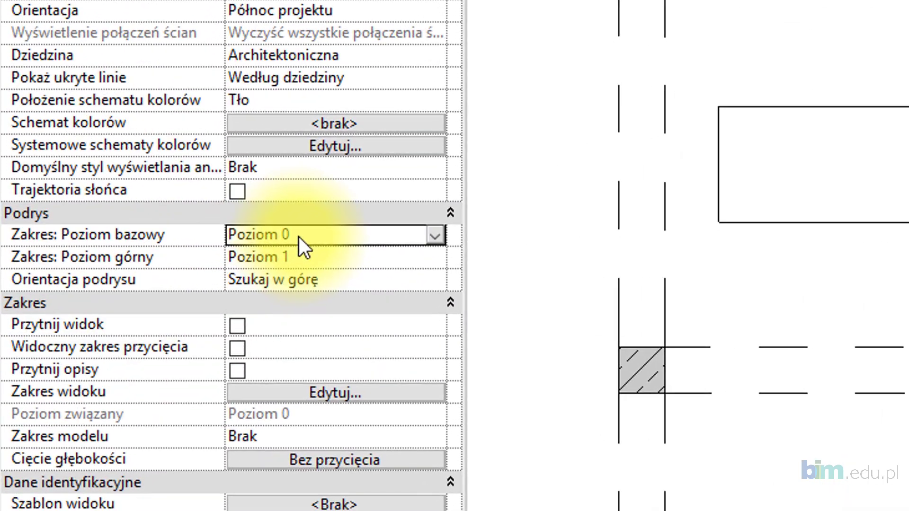
left_click(355, 268)
left_click(388, 277)
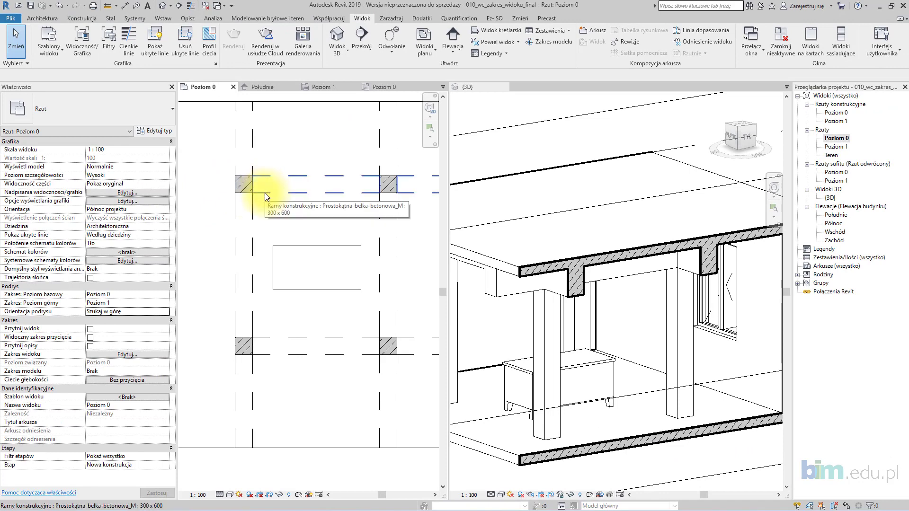
Review the floor plan's visibility/graphics overrides for the Ramy konstrukcyjne category without changing them
key("v")
key("g")
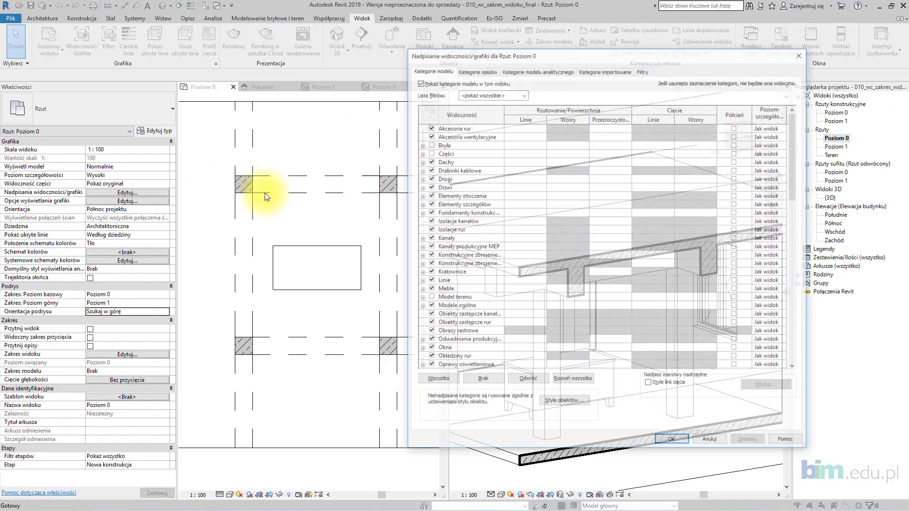
scroll(522, 218, "down", 8)
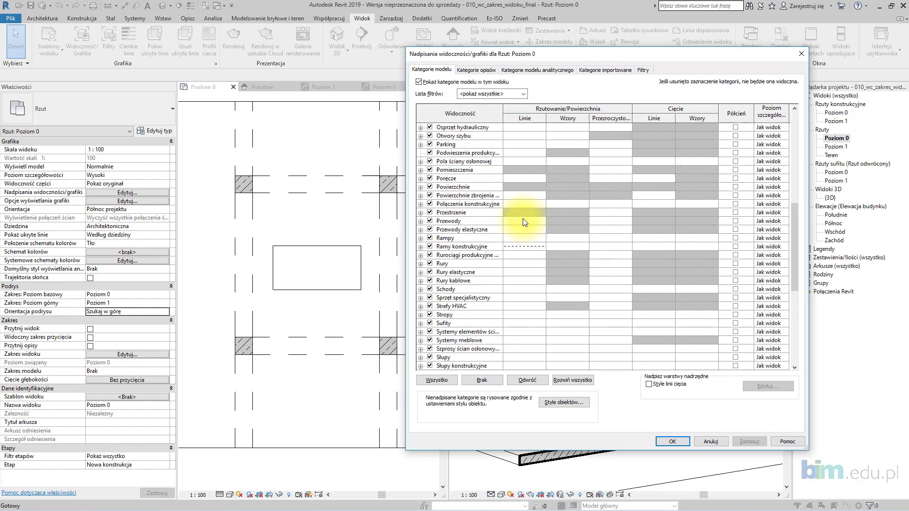
left_click(710, 441)
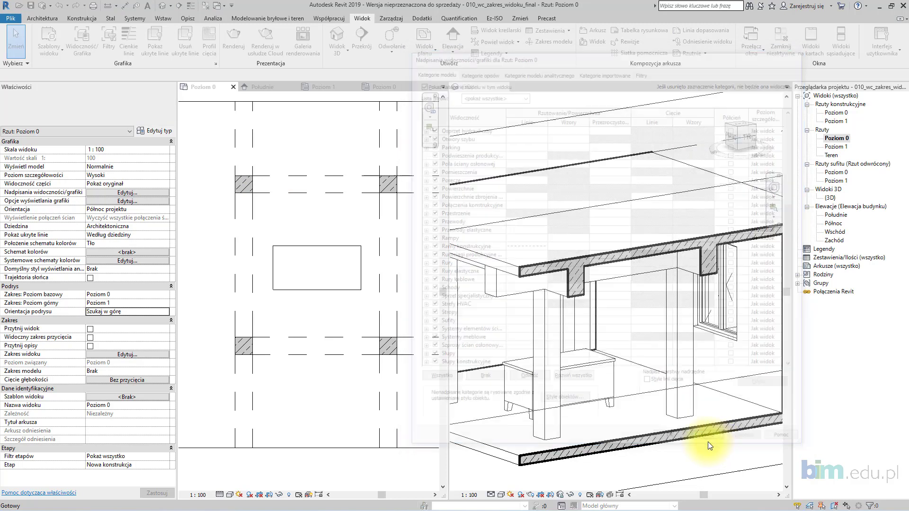
Review the project's halftone/underlay (Półcień/podrys) settings and close them without changes
left_click(393, 19)
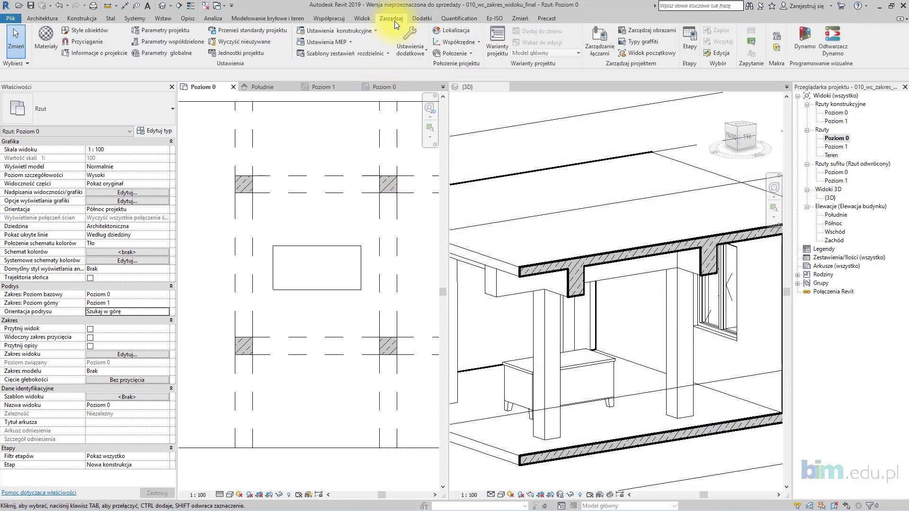
left_click(408, 50)
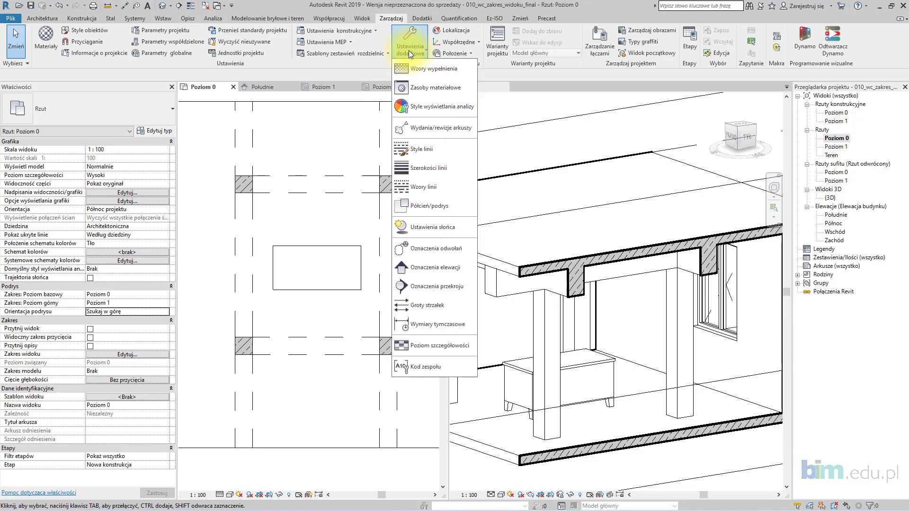
left_click(451, 204)
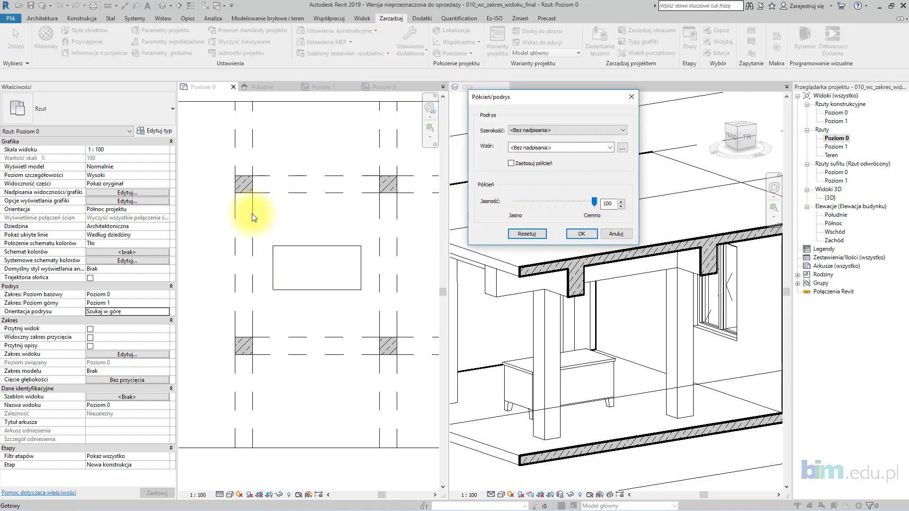
left_click(613, 231)
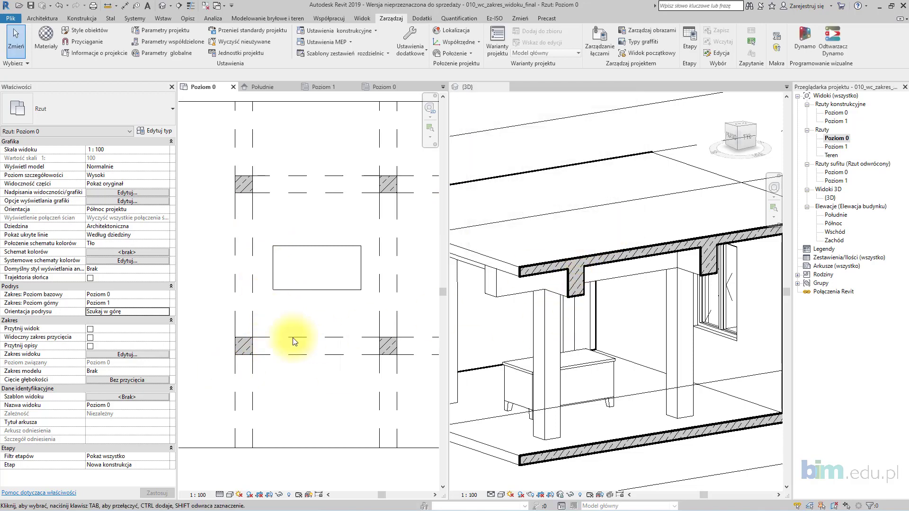
left_click(204, 493)
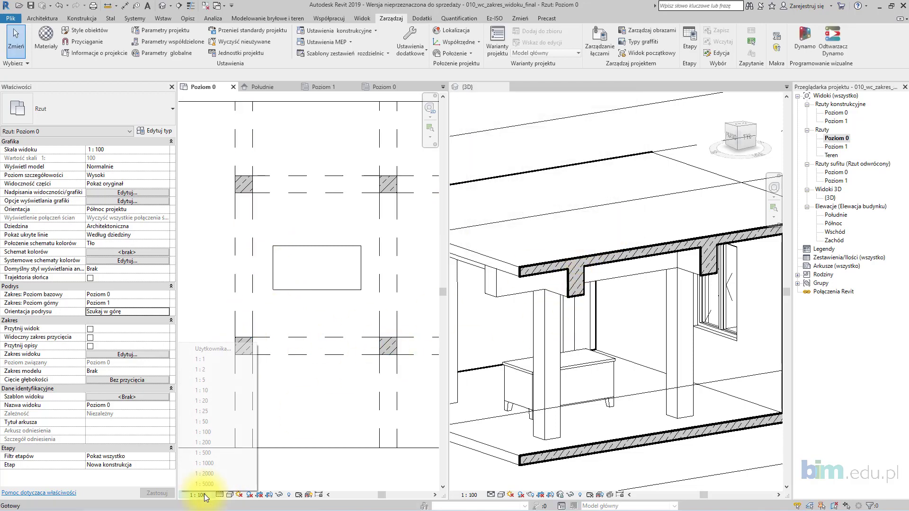
left_click(365, 19)
left_click(425, 48)
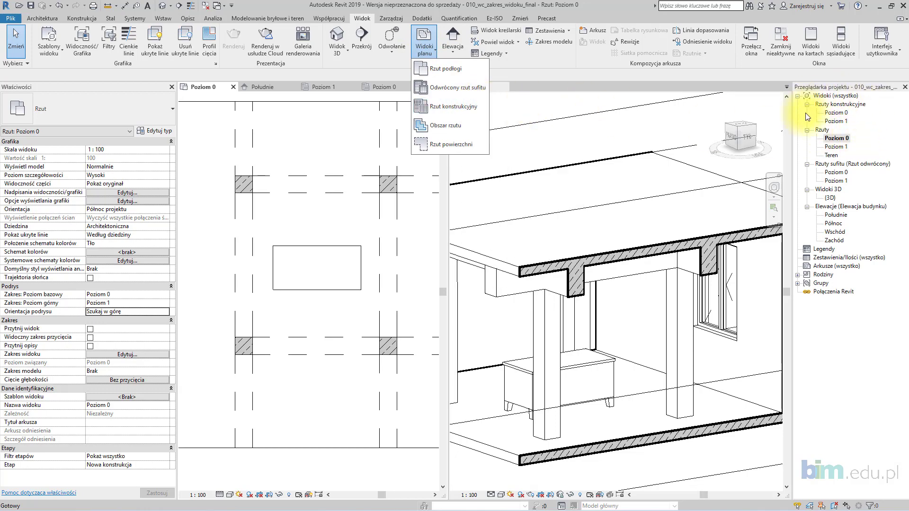
Open the Poziom 0 plan under Rzuty konstrukcyjne and review its type's Kierunek widoku setting without changing it
left_click(845, 105)
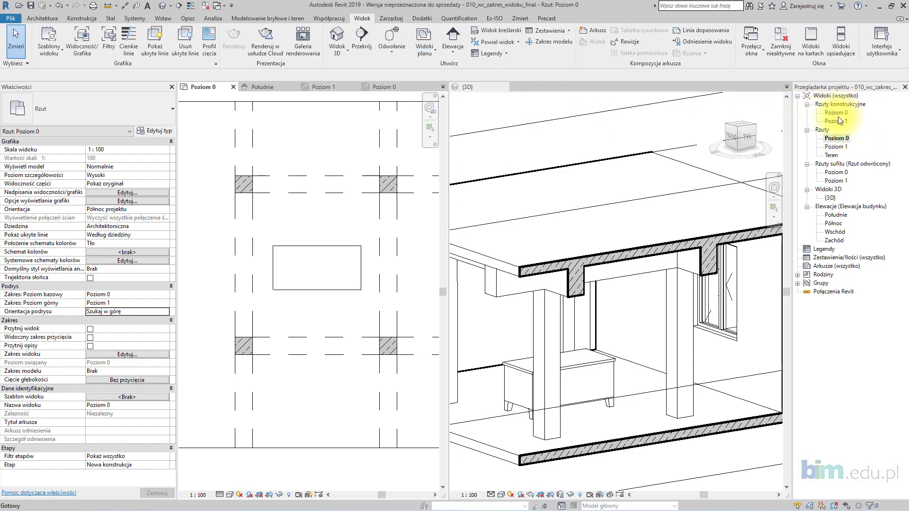
left_click(838, 116)
double_click(842, 114)
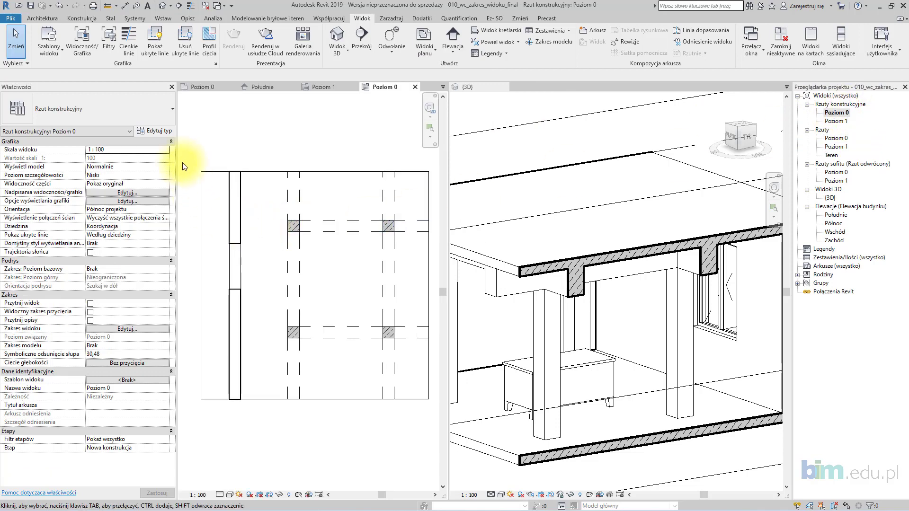
left_click(166, 132)
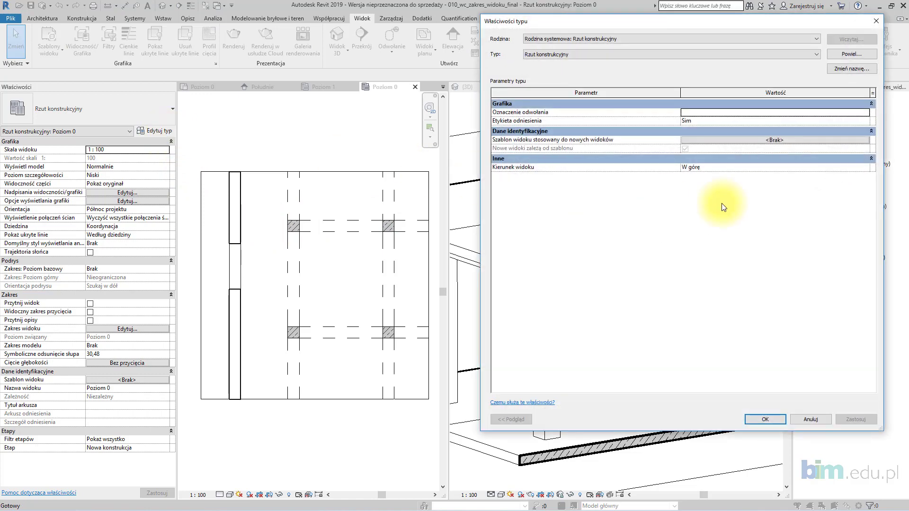
left_click(809, 419)
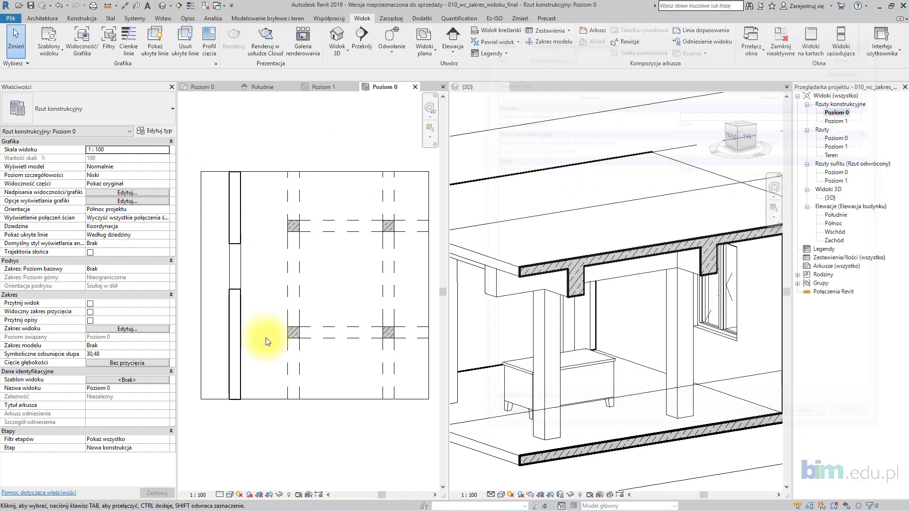
Examine the Poziom 0 structural plan's underlay (Podrys) and view range offsets, and close the view range without changes
left_click(164, 271)
left_click(164, 274)
left_click(164, 270)
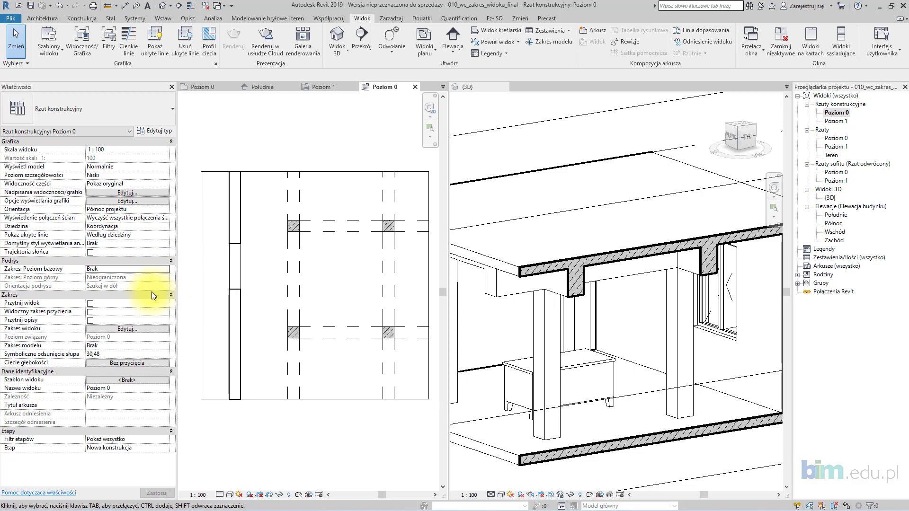
left_click(143, 329)
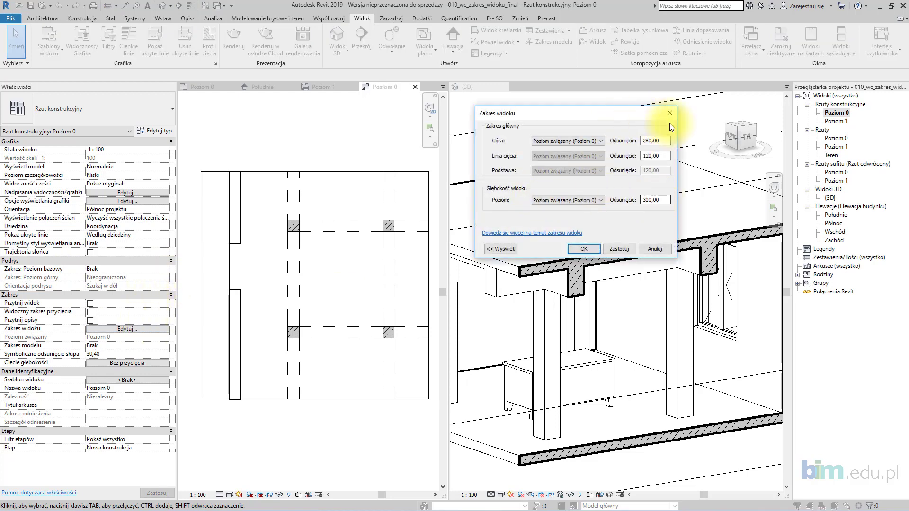
double_click(655, 141)
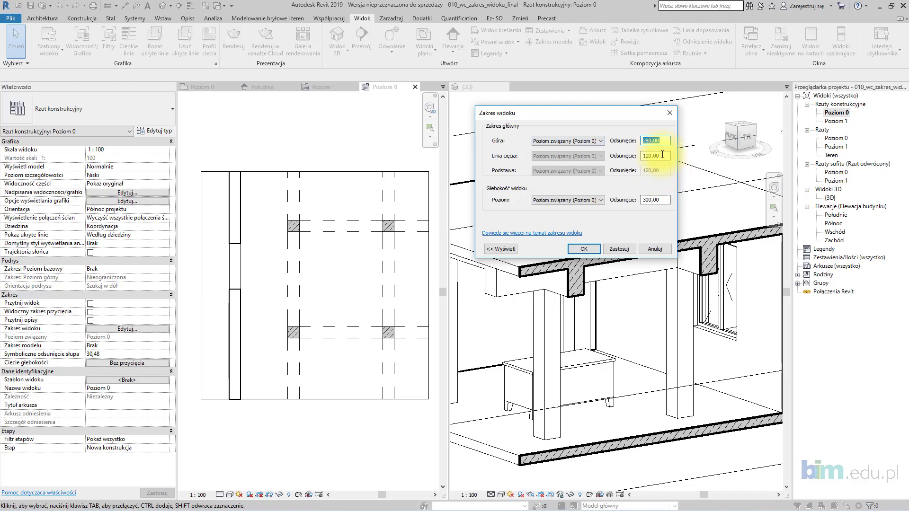
key("Tab")
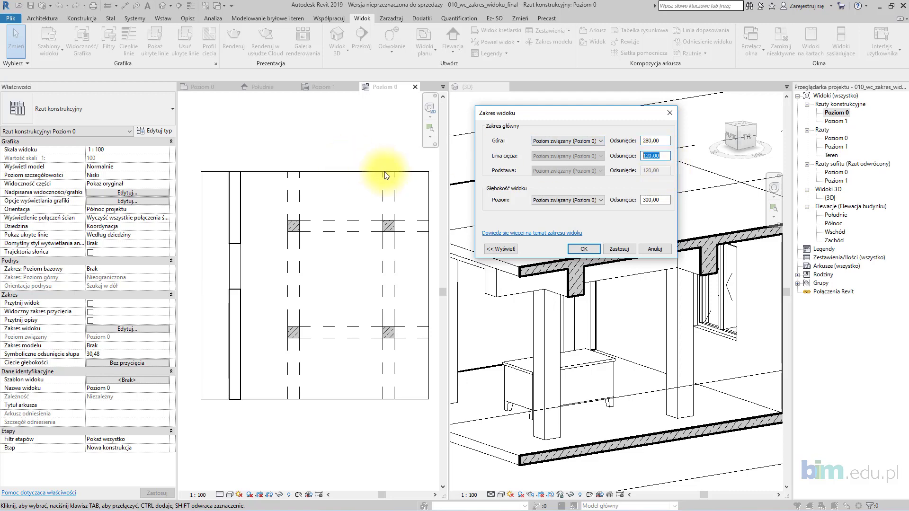
left_click(668, 249)
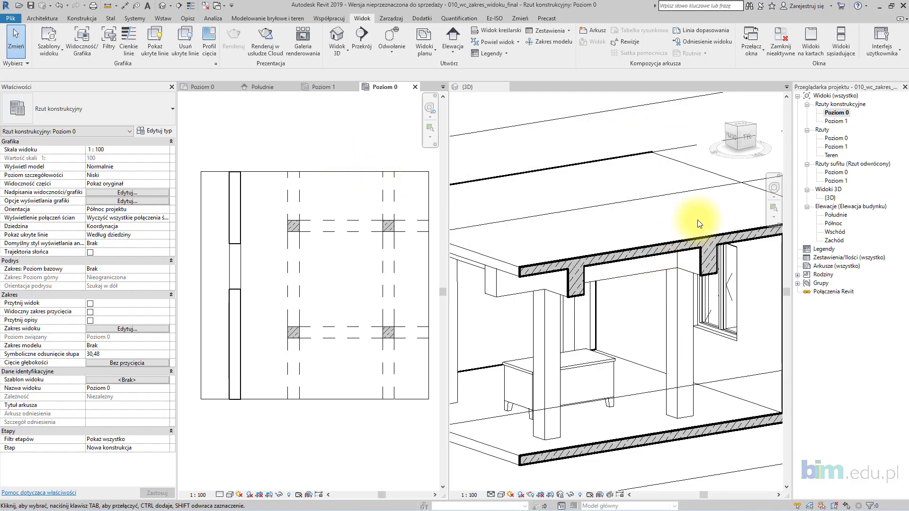
Open the Poziom 1 structural plan and set its type's view direction (Kierunek widoku) to W dół
left_click(837, 122)
double_click(837, 121)
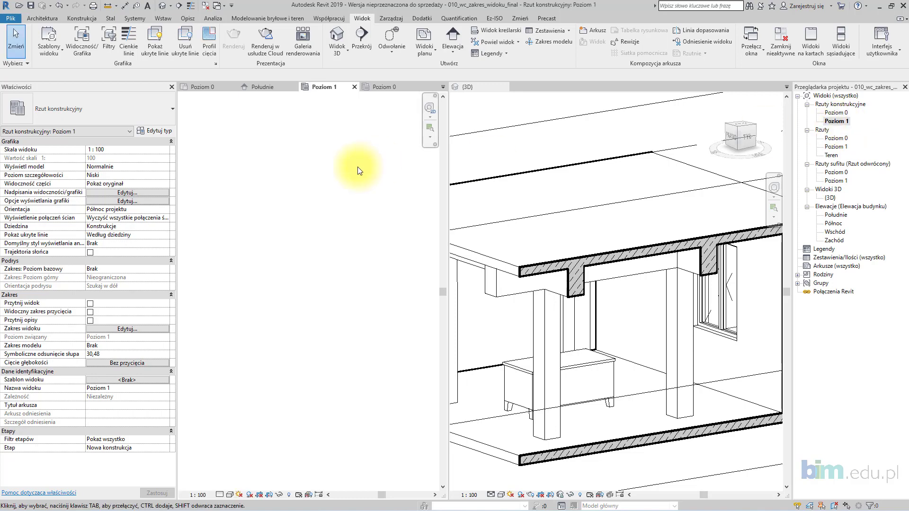
middle_click_drag(323, 197, 318, 203)
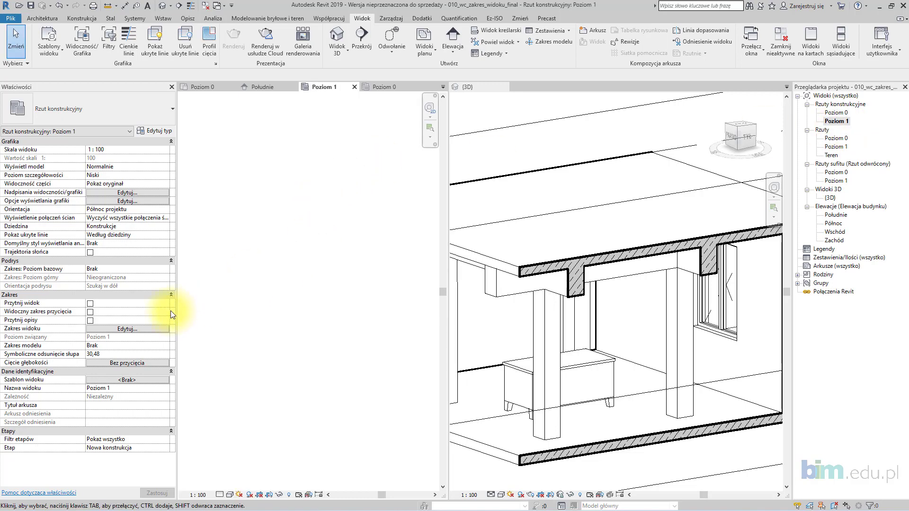
left_click(158, 129)
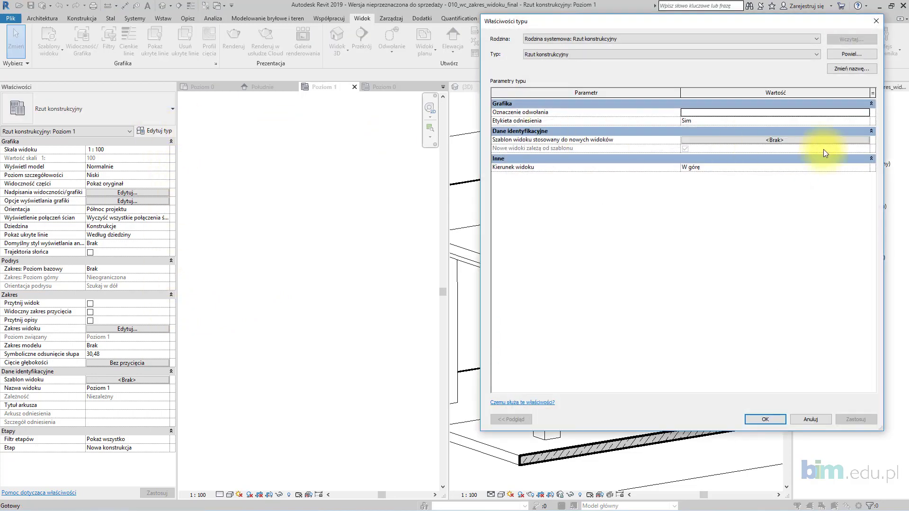
left_click(865, 167)
left_click(757, 182)
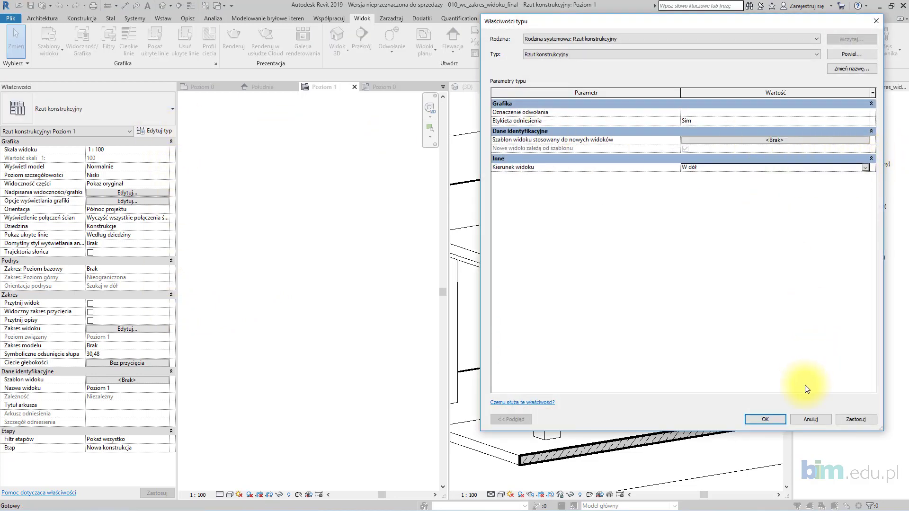
left_click_drag(536, 26, 531, 42)
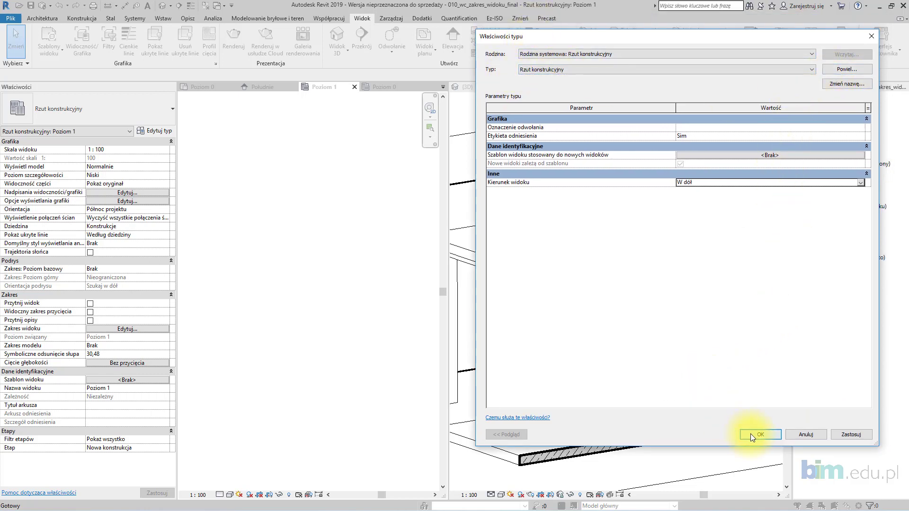
left_click(769, 434)
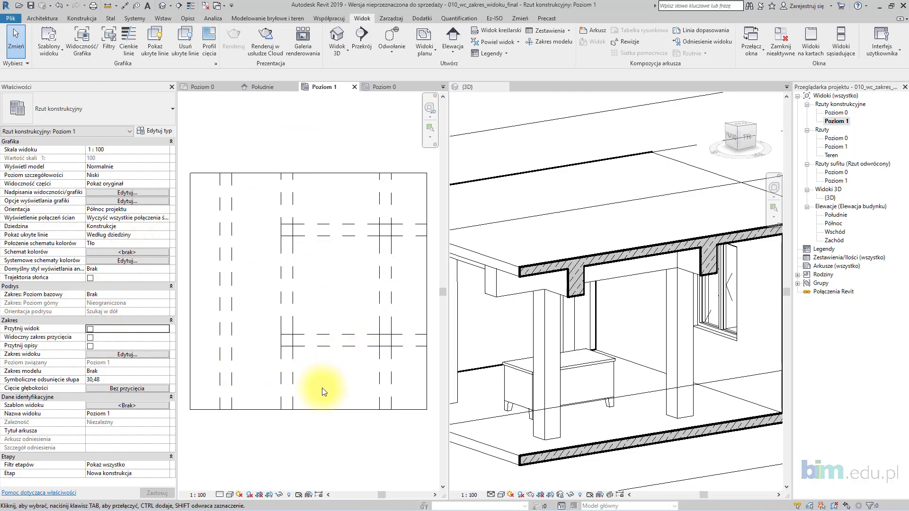
Try the Architektoniczna discipline (Dziedzina) on the Poziom 1 structural plan and set it back to Konstrukcje
left_click(165, 226)
left_click(165, 226)
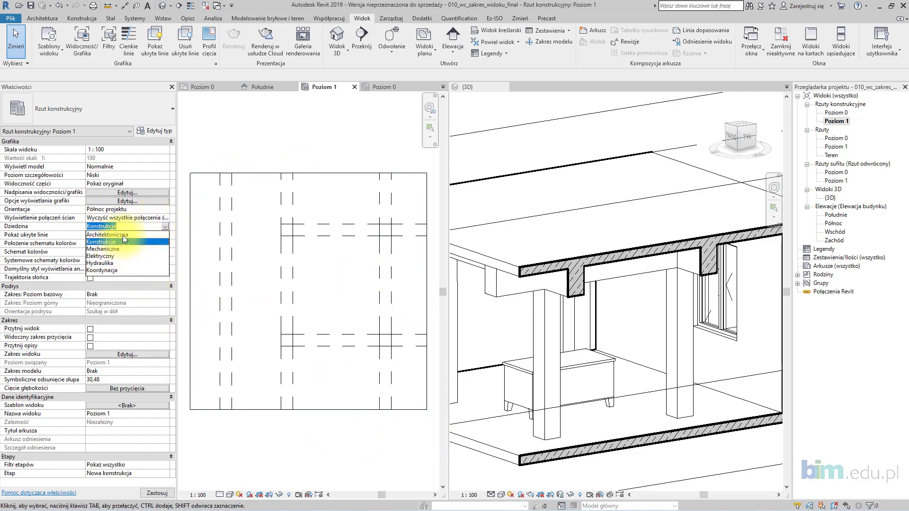
left_click(123, 235)
left_click(166, 226)
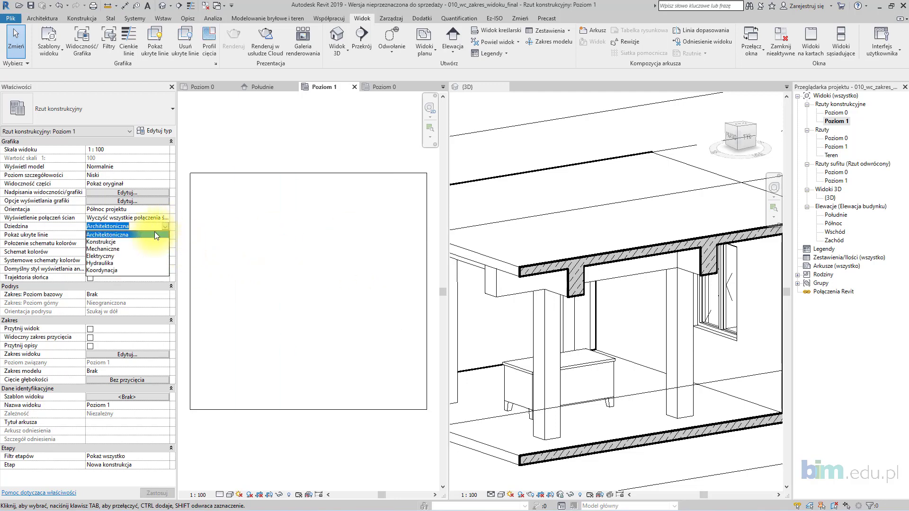
left_click(121, 242)
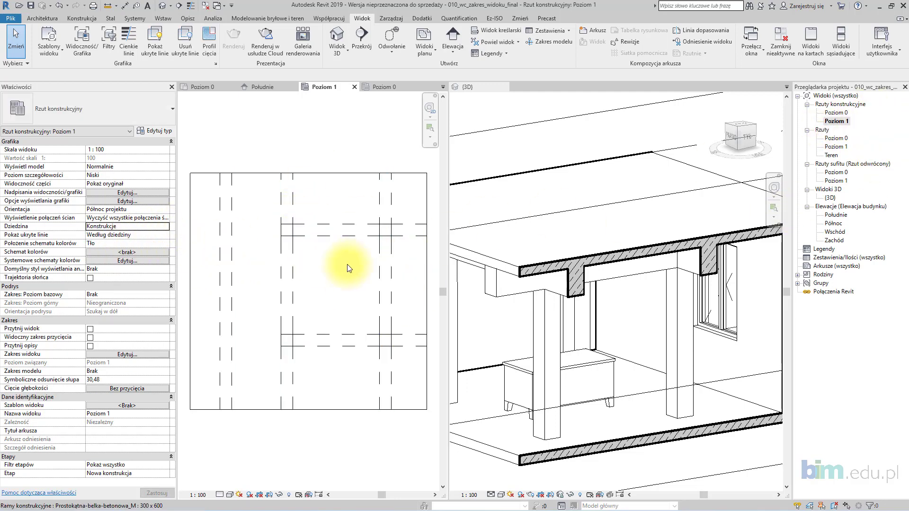
Reopen the Poziom 0 plan under Rzuty konstrukcyjne
double_click(836, 113)
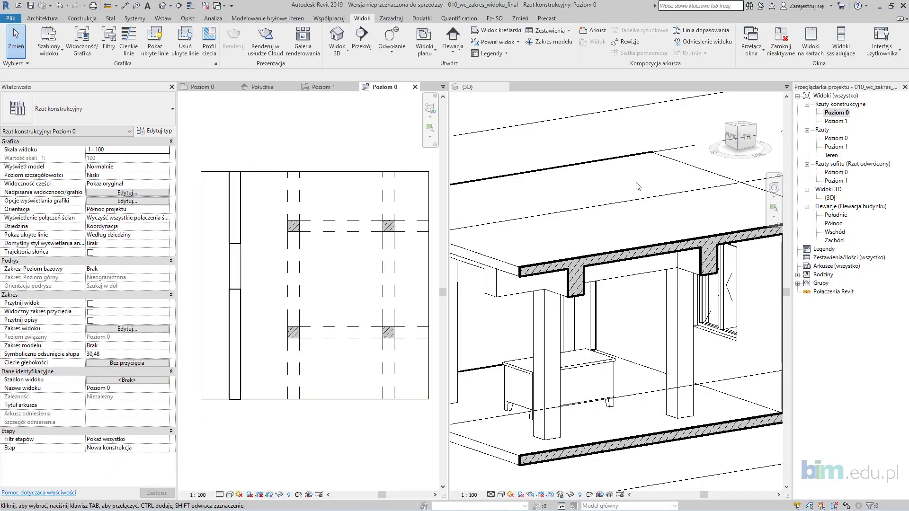